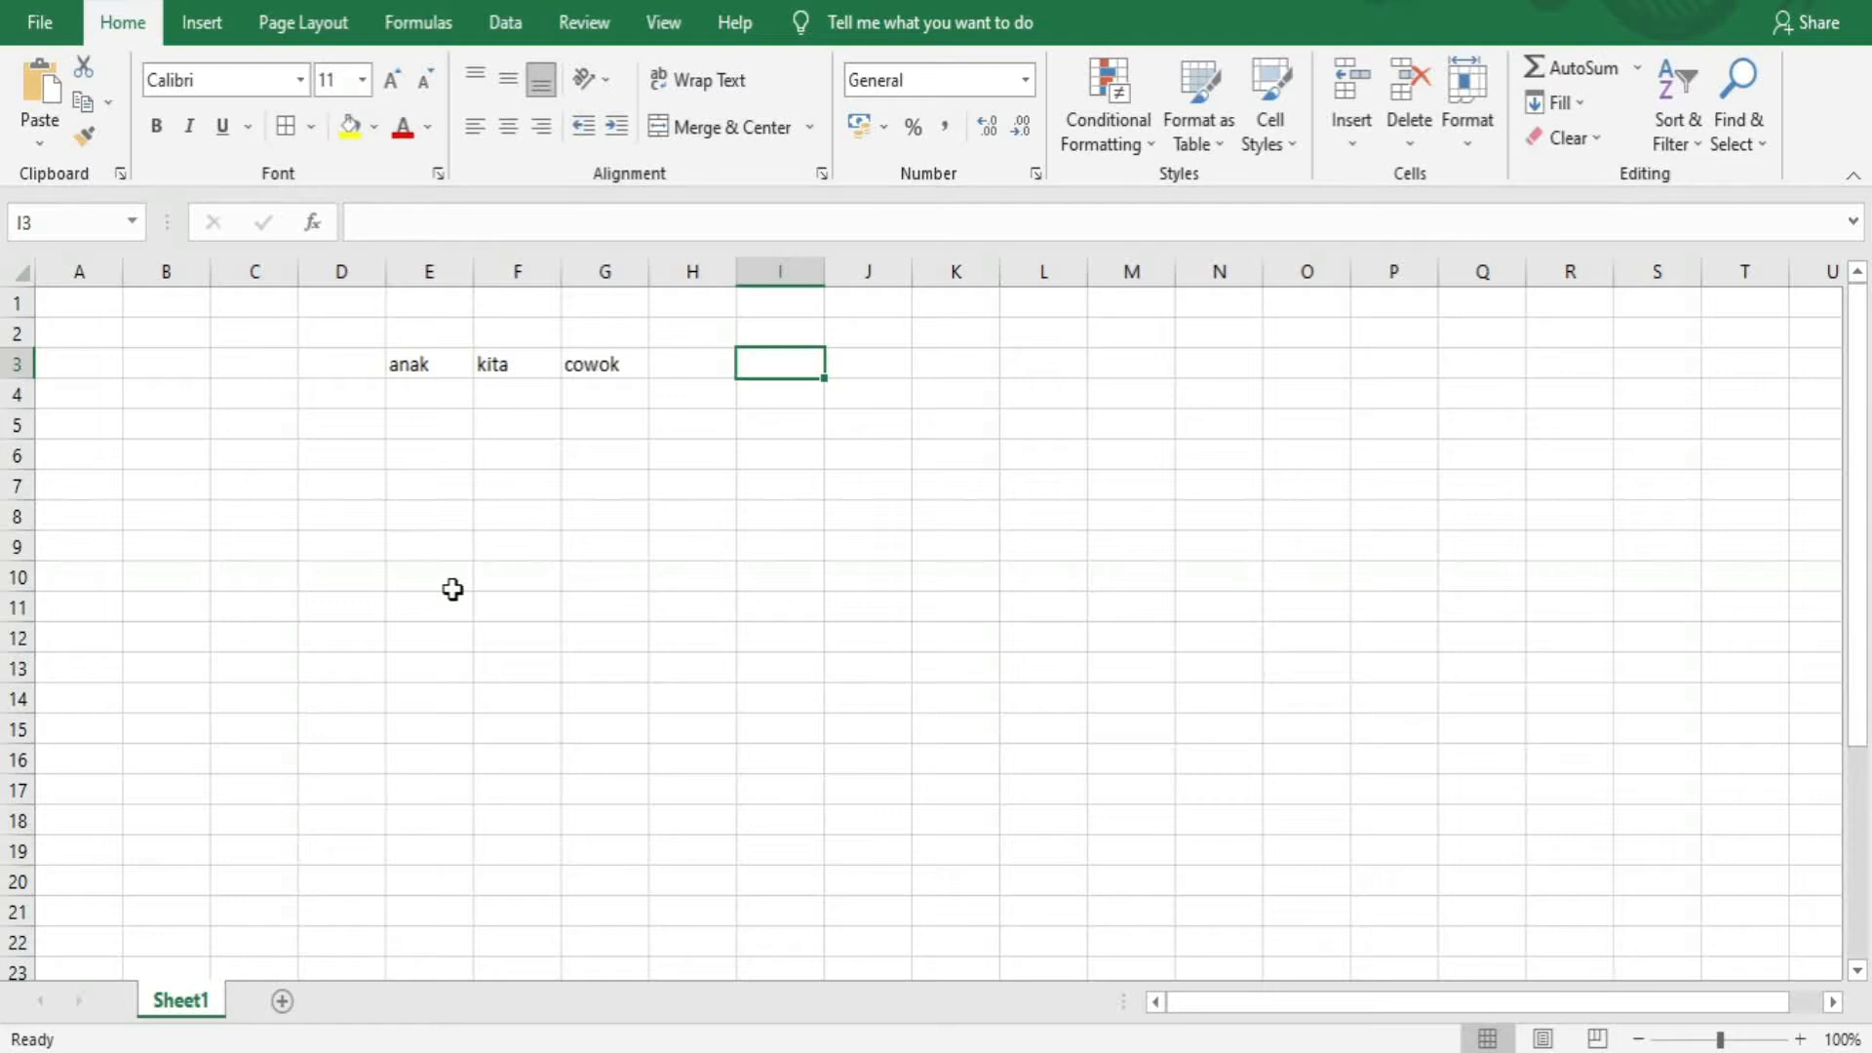
Enter a formula in I3 that joins E3, F3 and G3 with the & operator
{"action": "type", "text": "="}
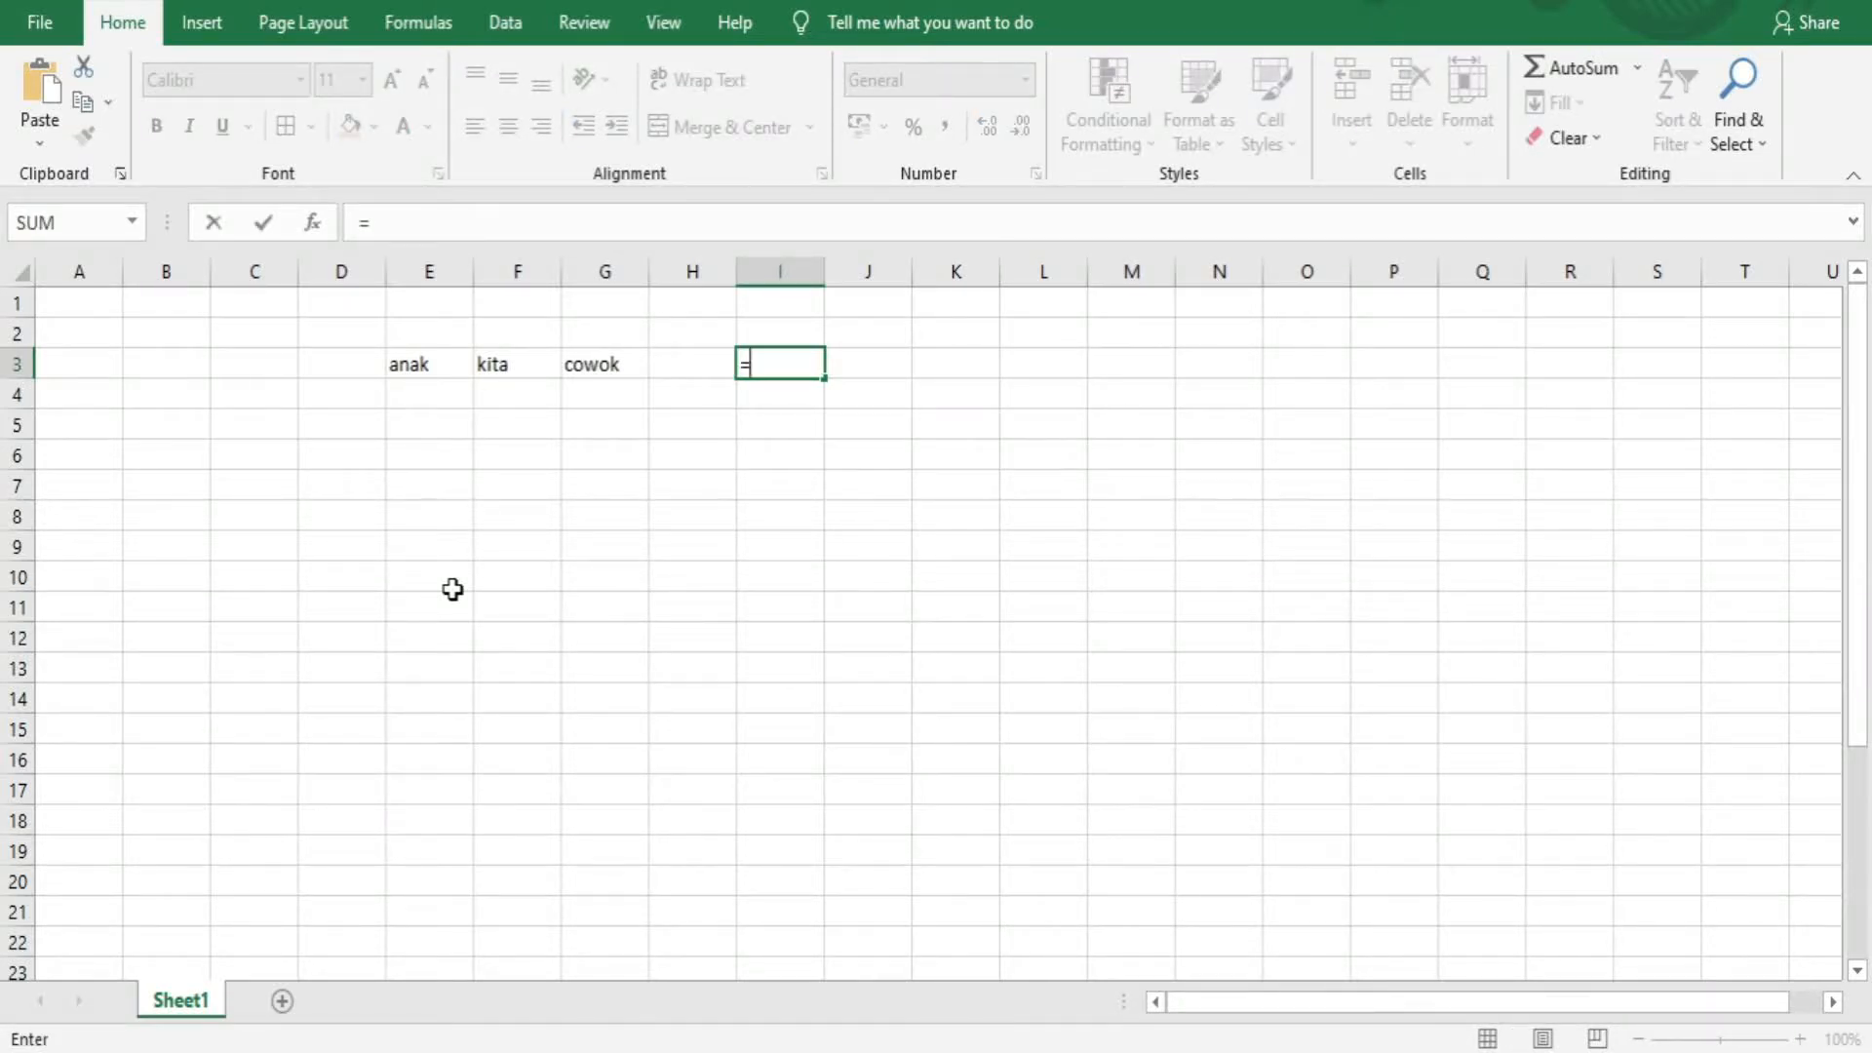
{"action": "left_click", "coordinate": [420, 362]}
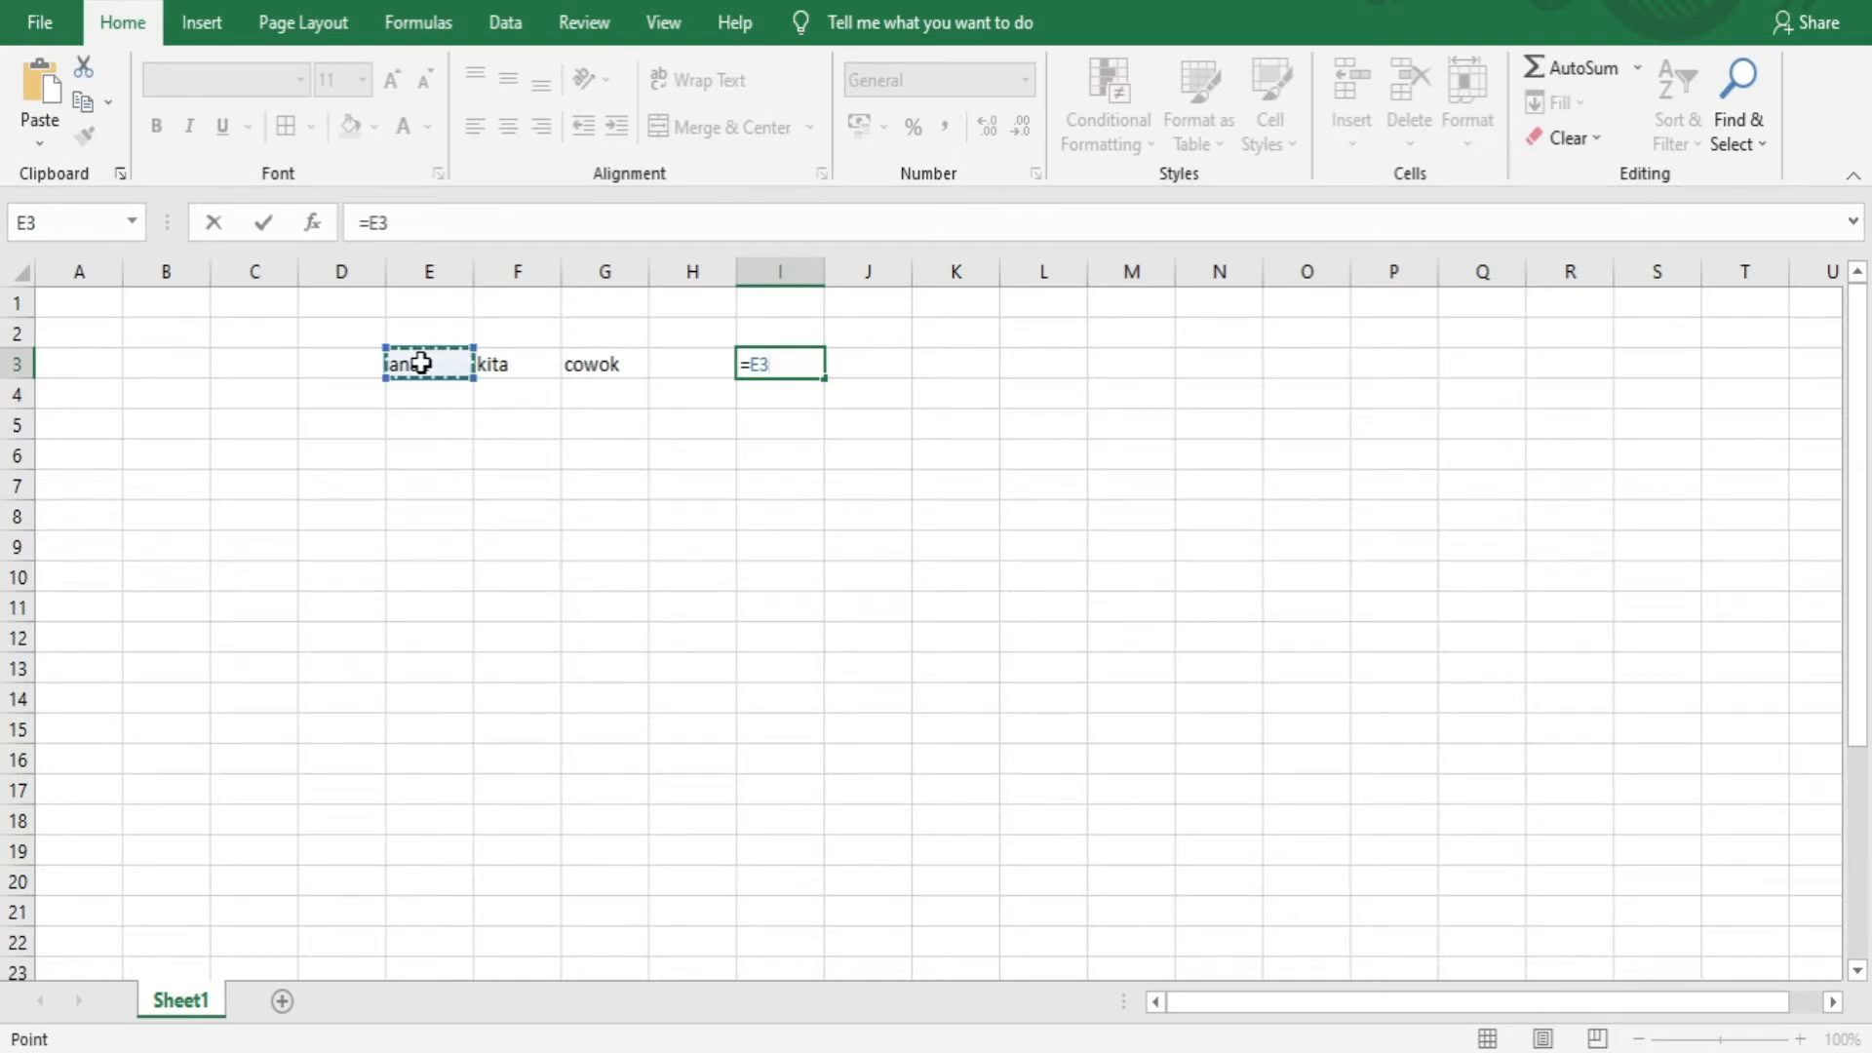
{"action": "type", "text": "&"}
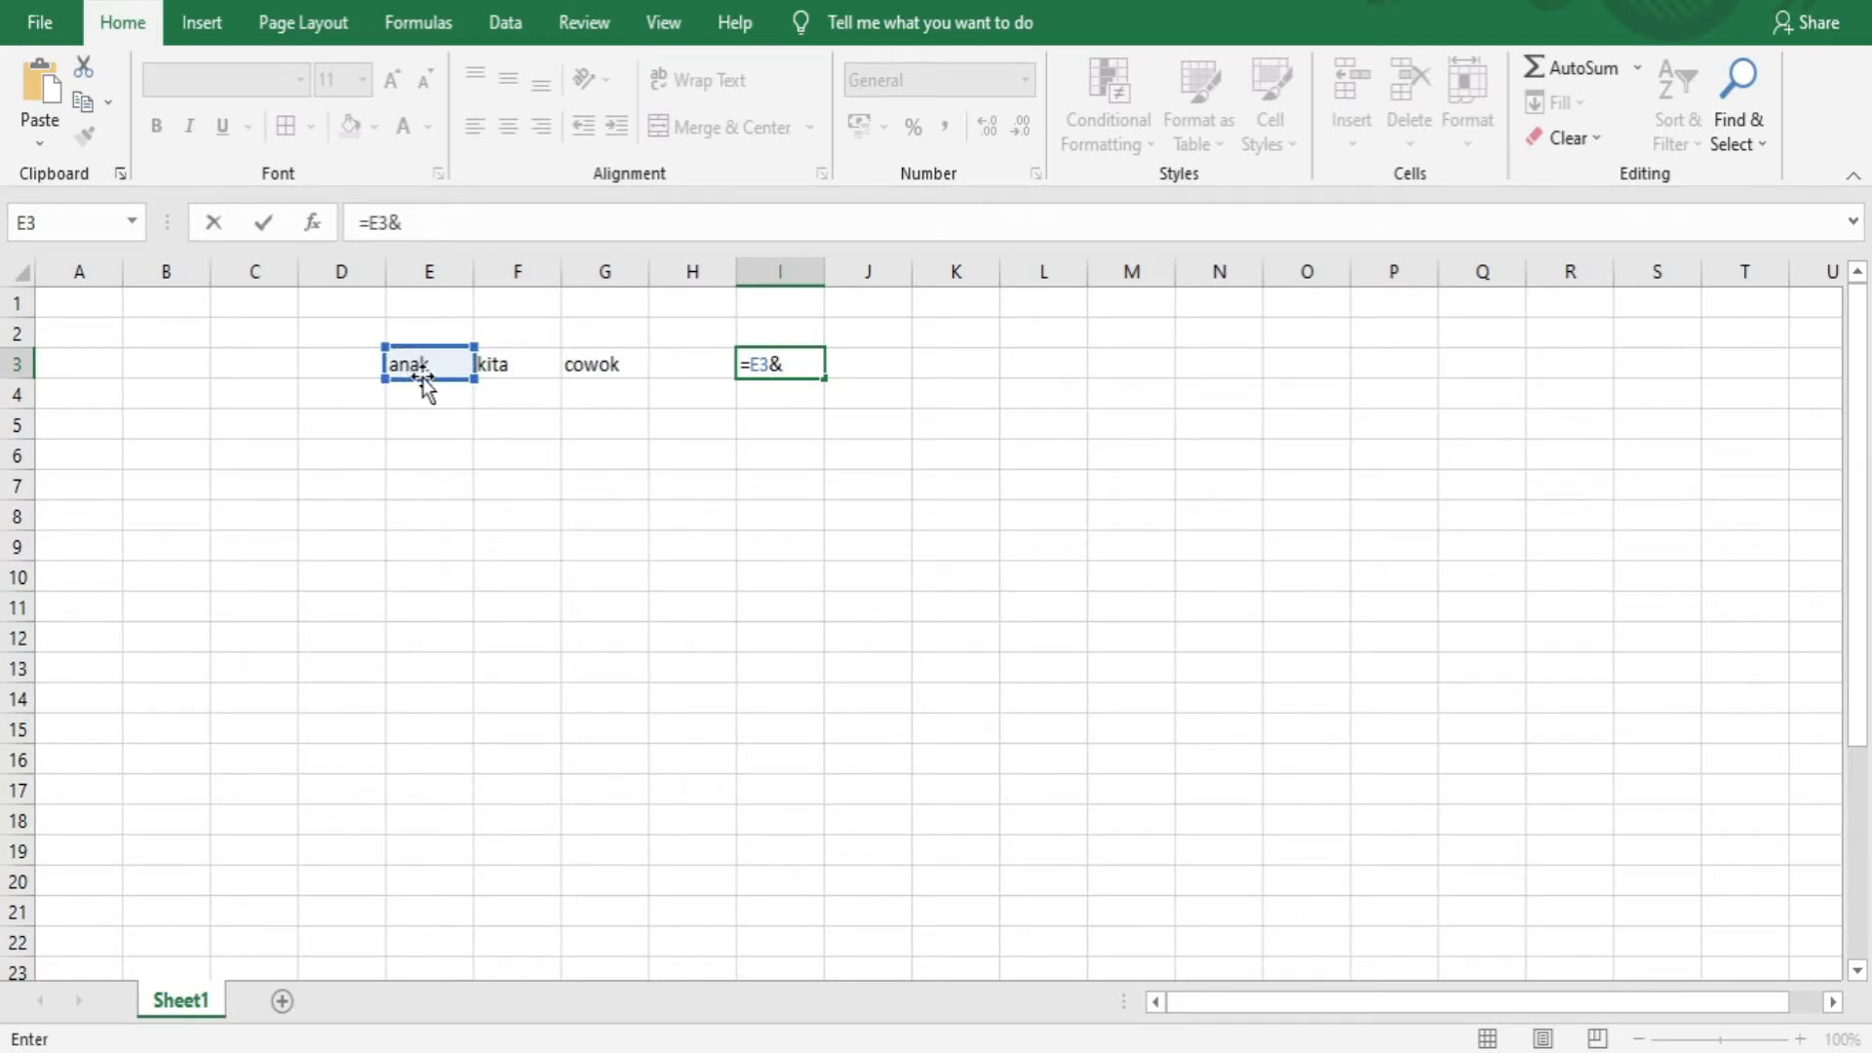
{"action": "left_click", "coordinate": [505, 376]}
{"action": "type", "text": "&"}
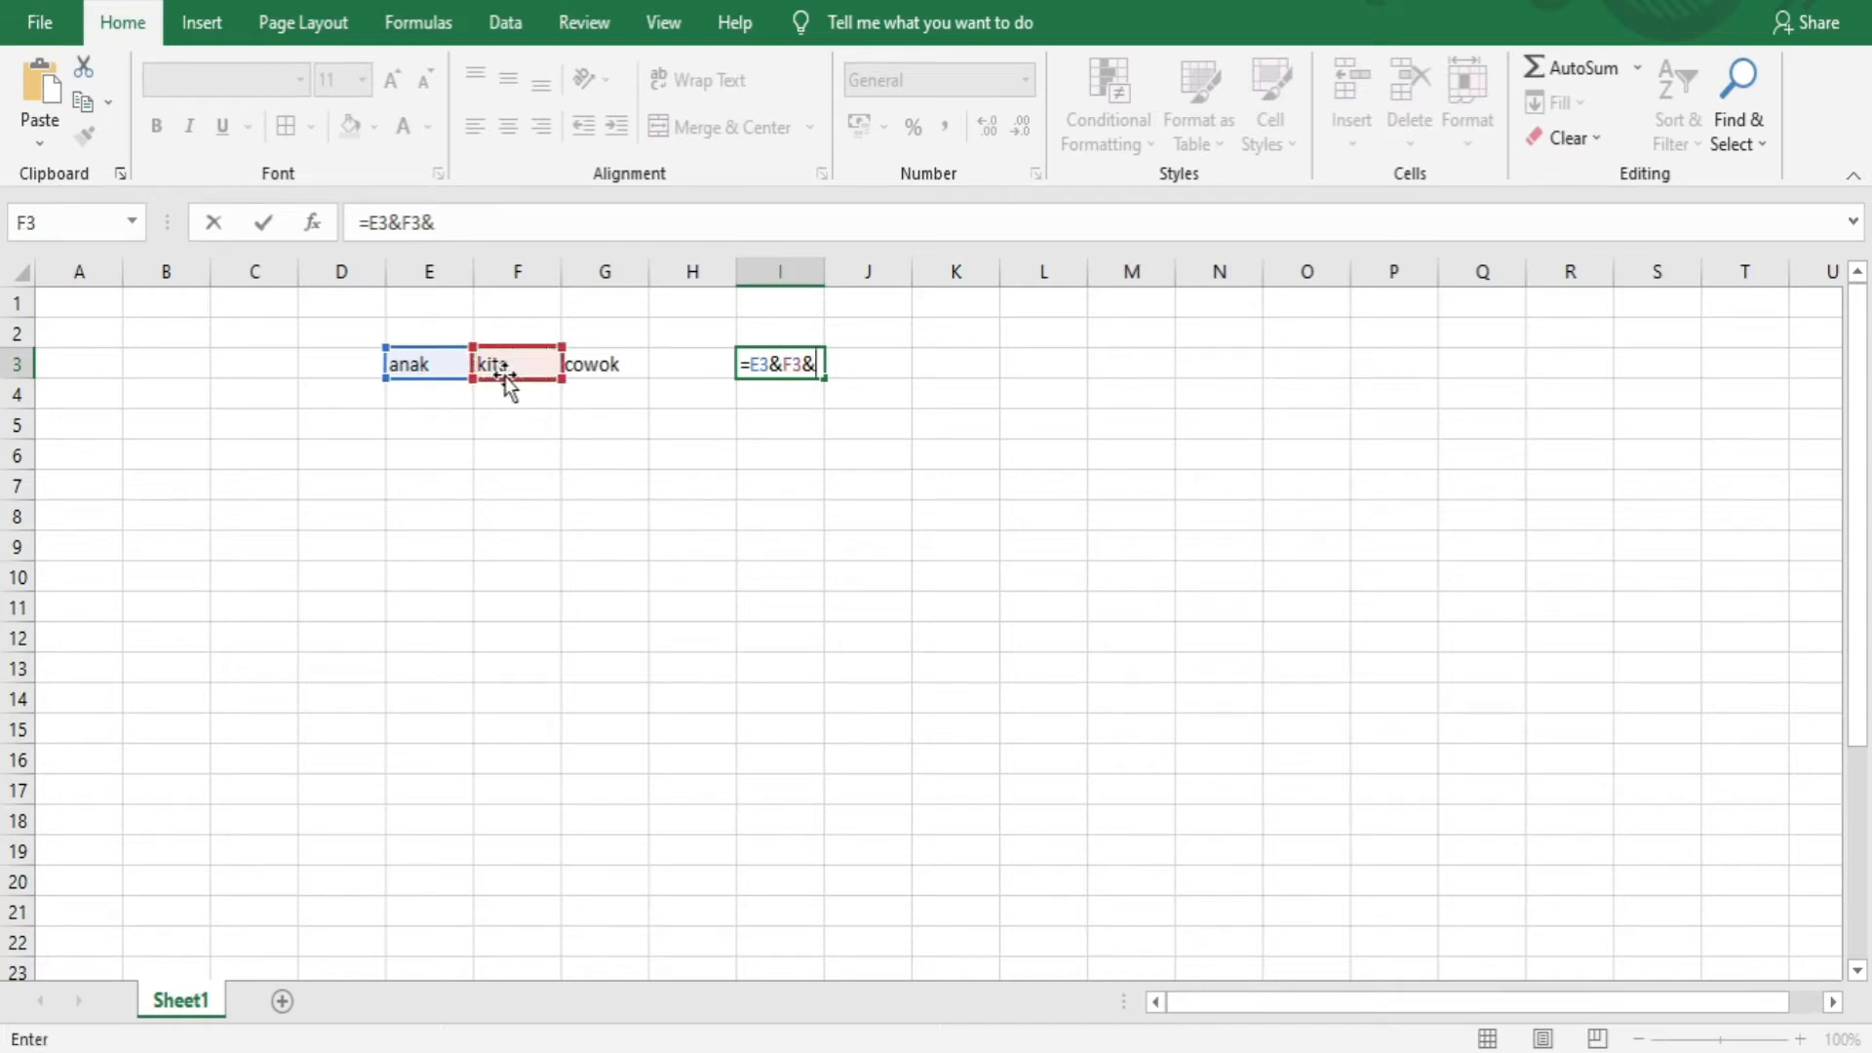
{"action": "left_click", "coordinate": [590, 363]}
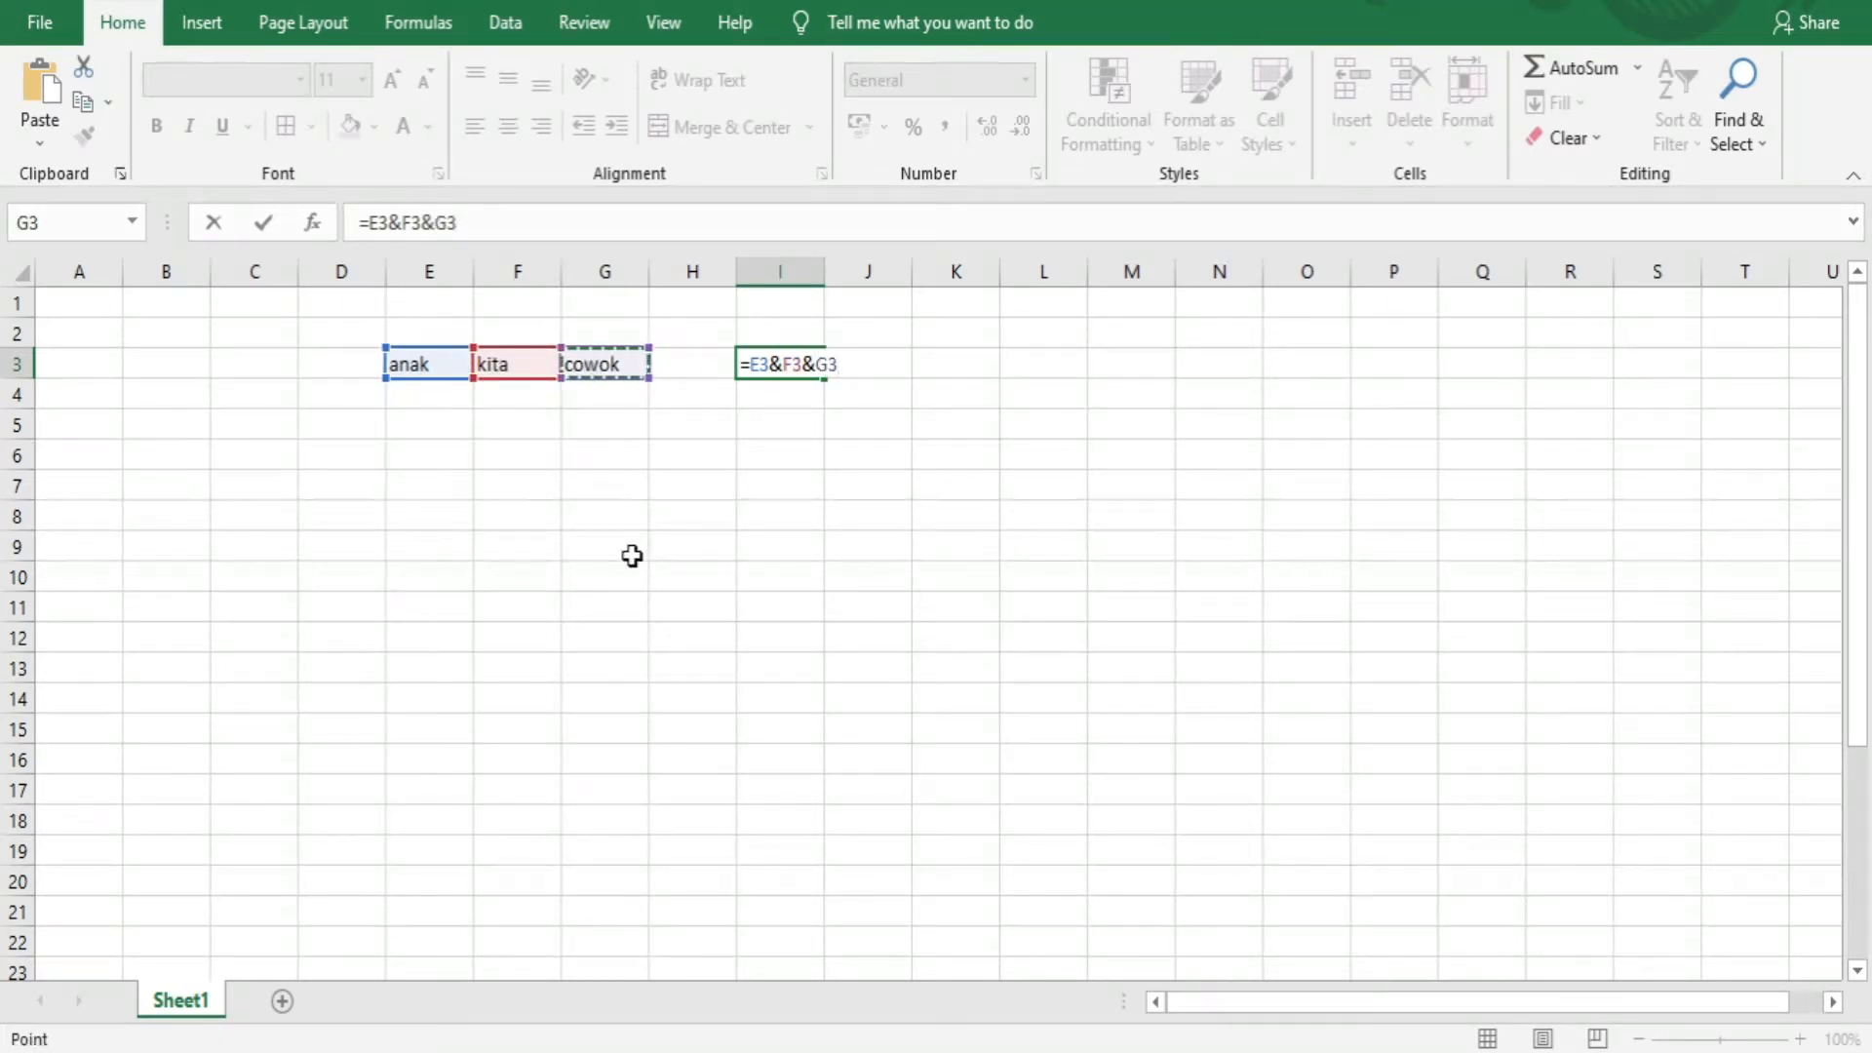
{"action": "key", "text": "Return"}
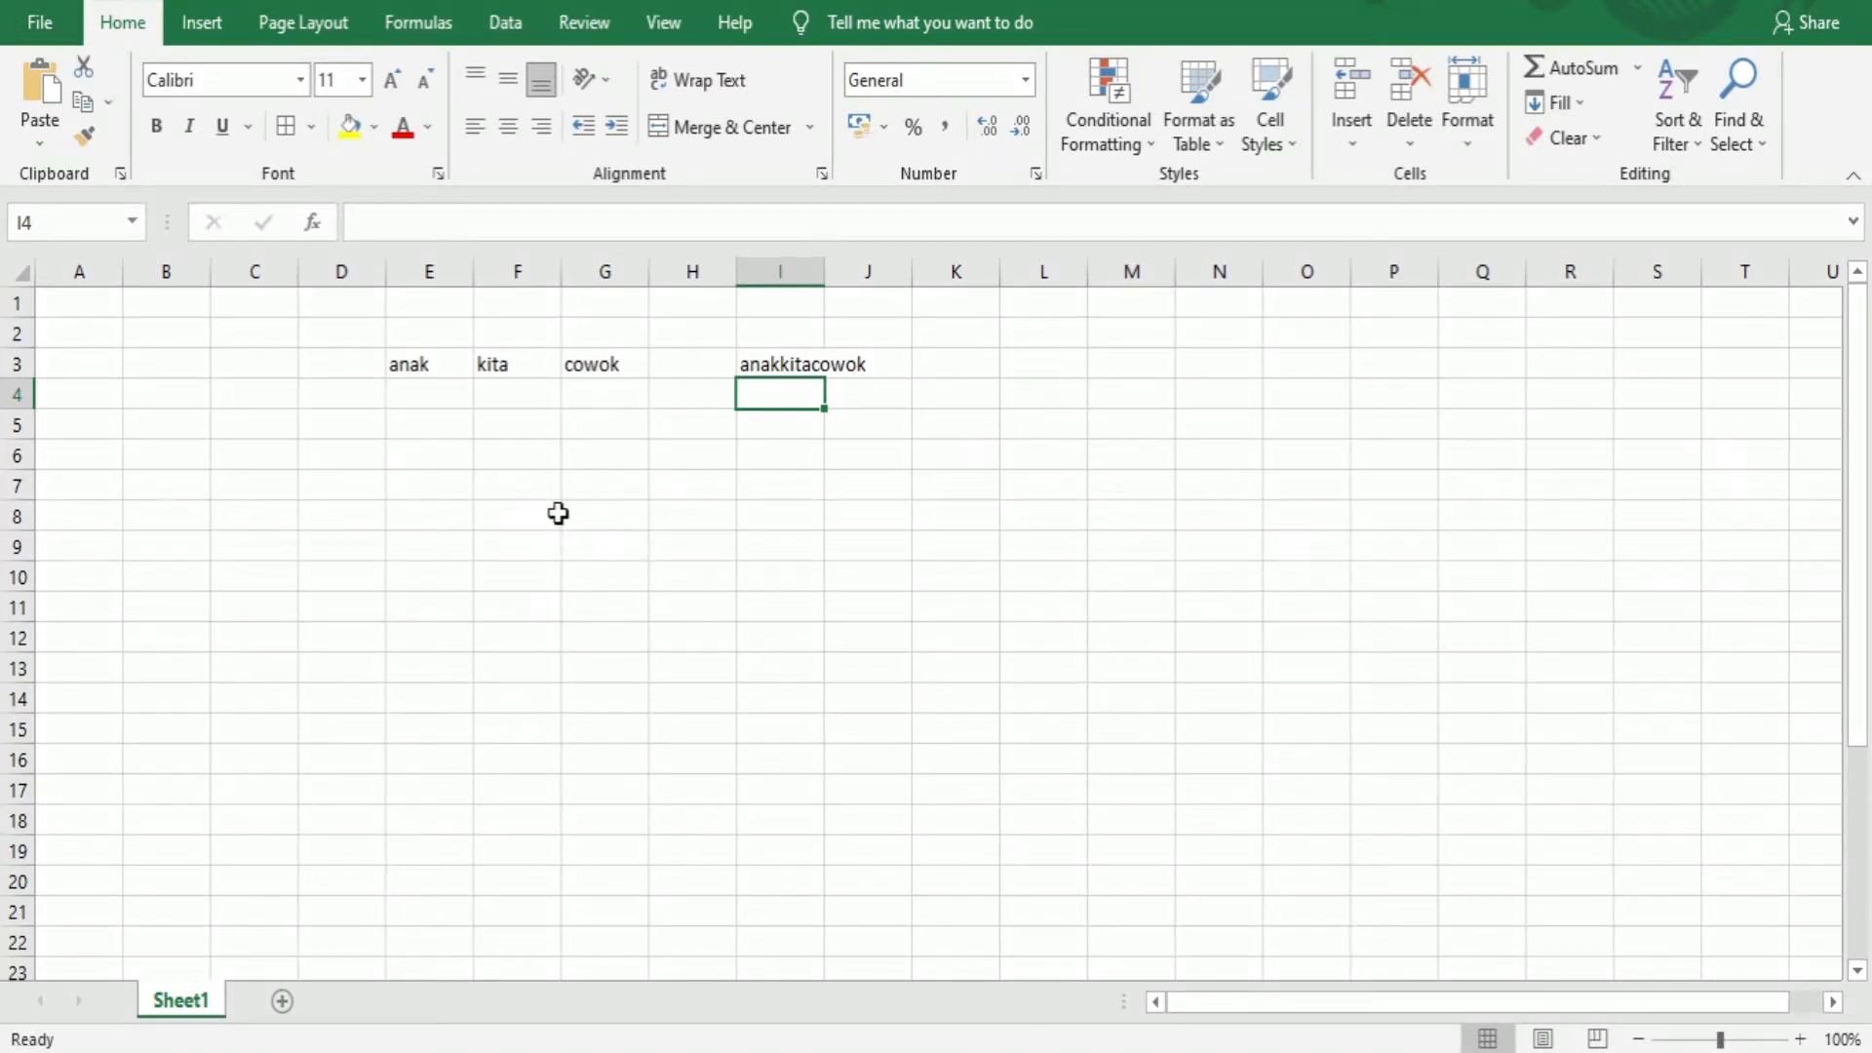
Insert a space at the start of the words in F3 and G3
{"action": "double_click", "coordinate": [484, 363]}
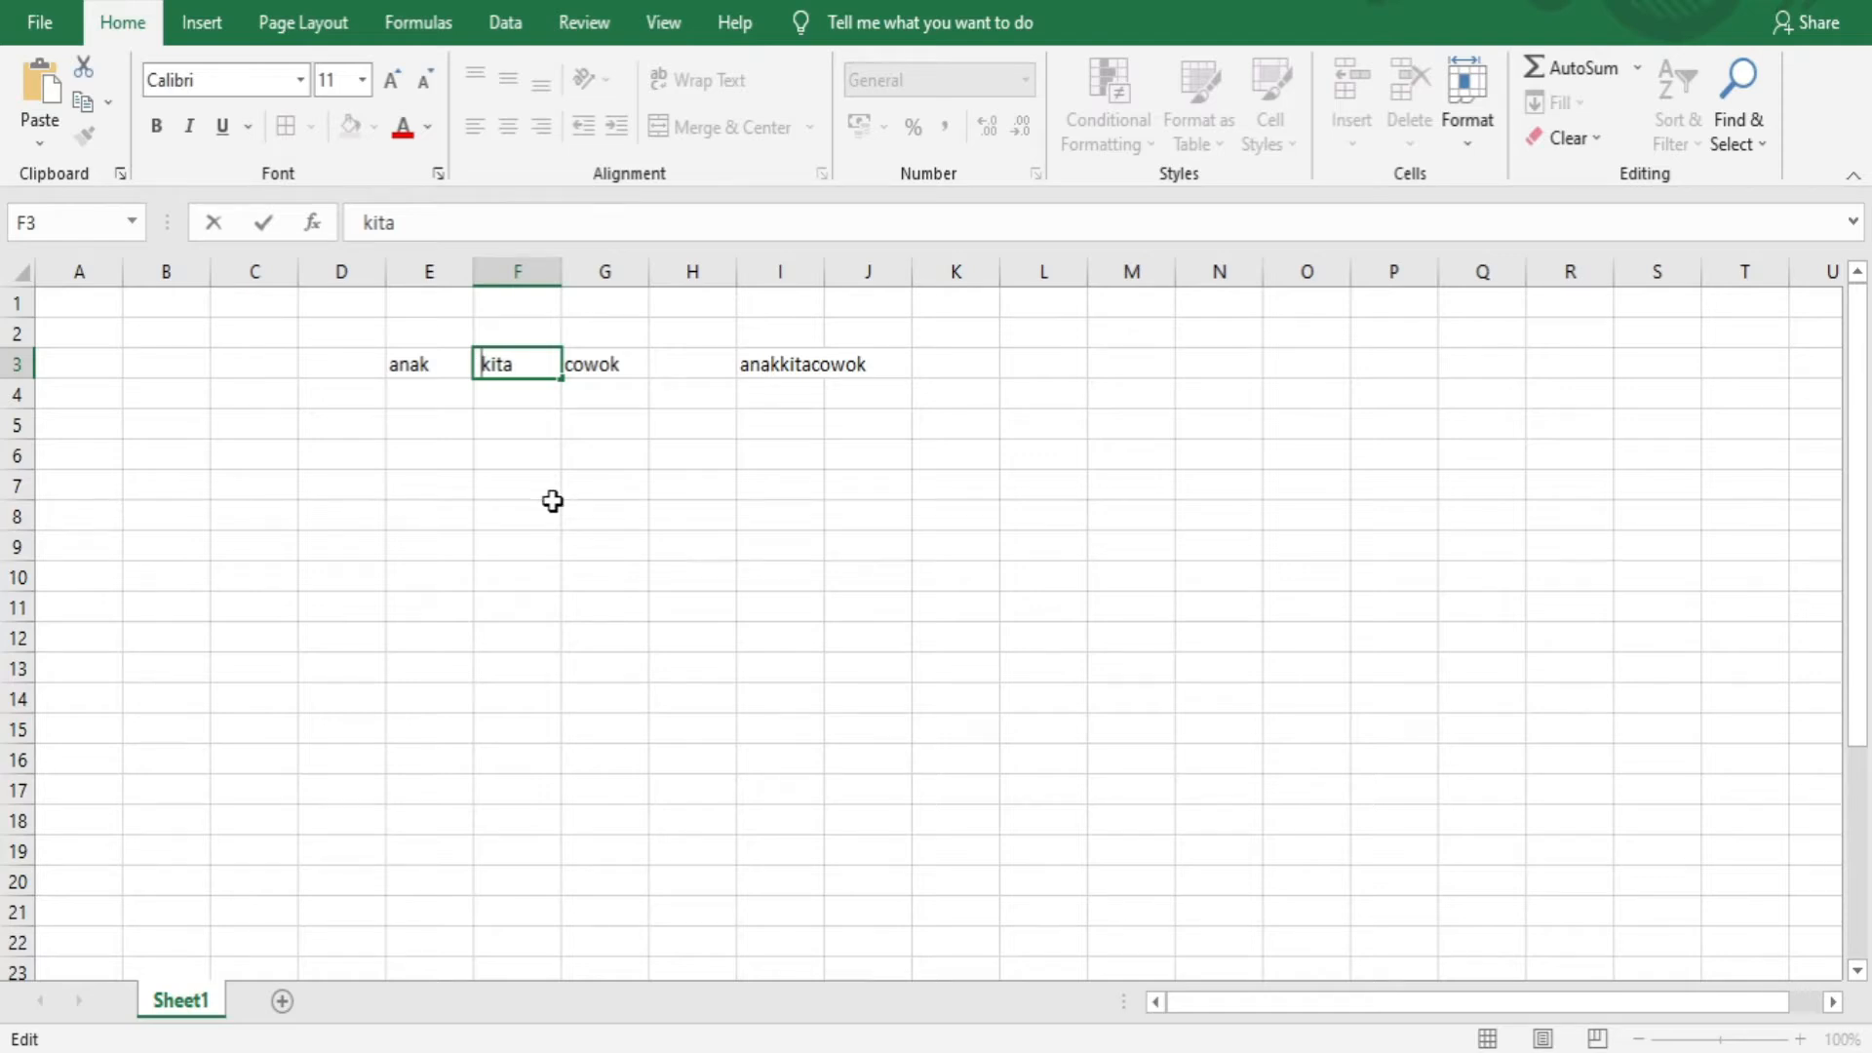
{"action": "left_click", "coordinate": [554, 488]}
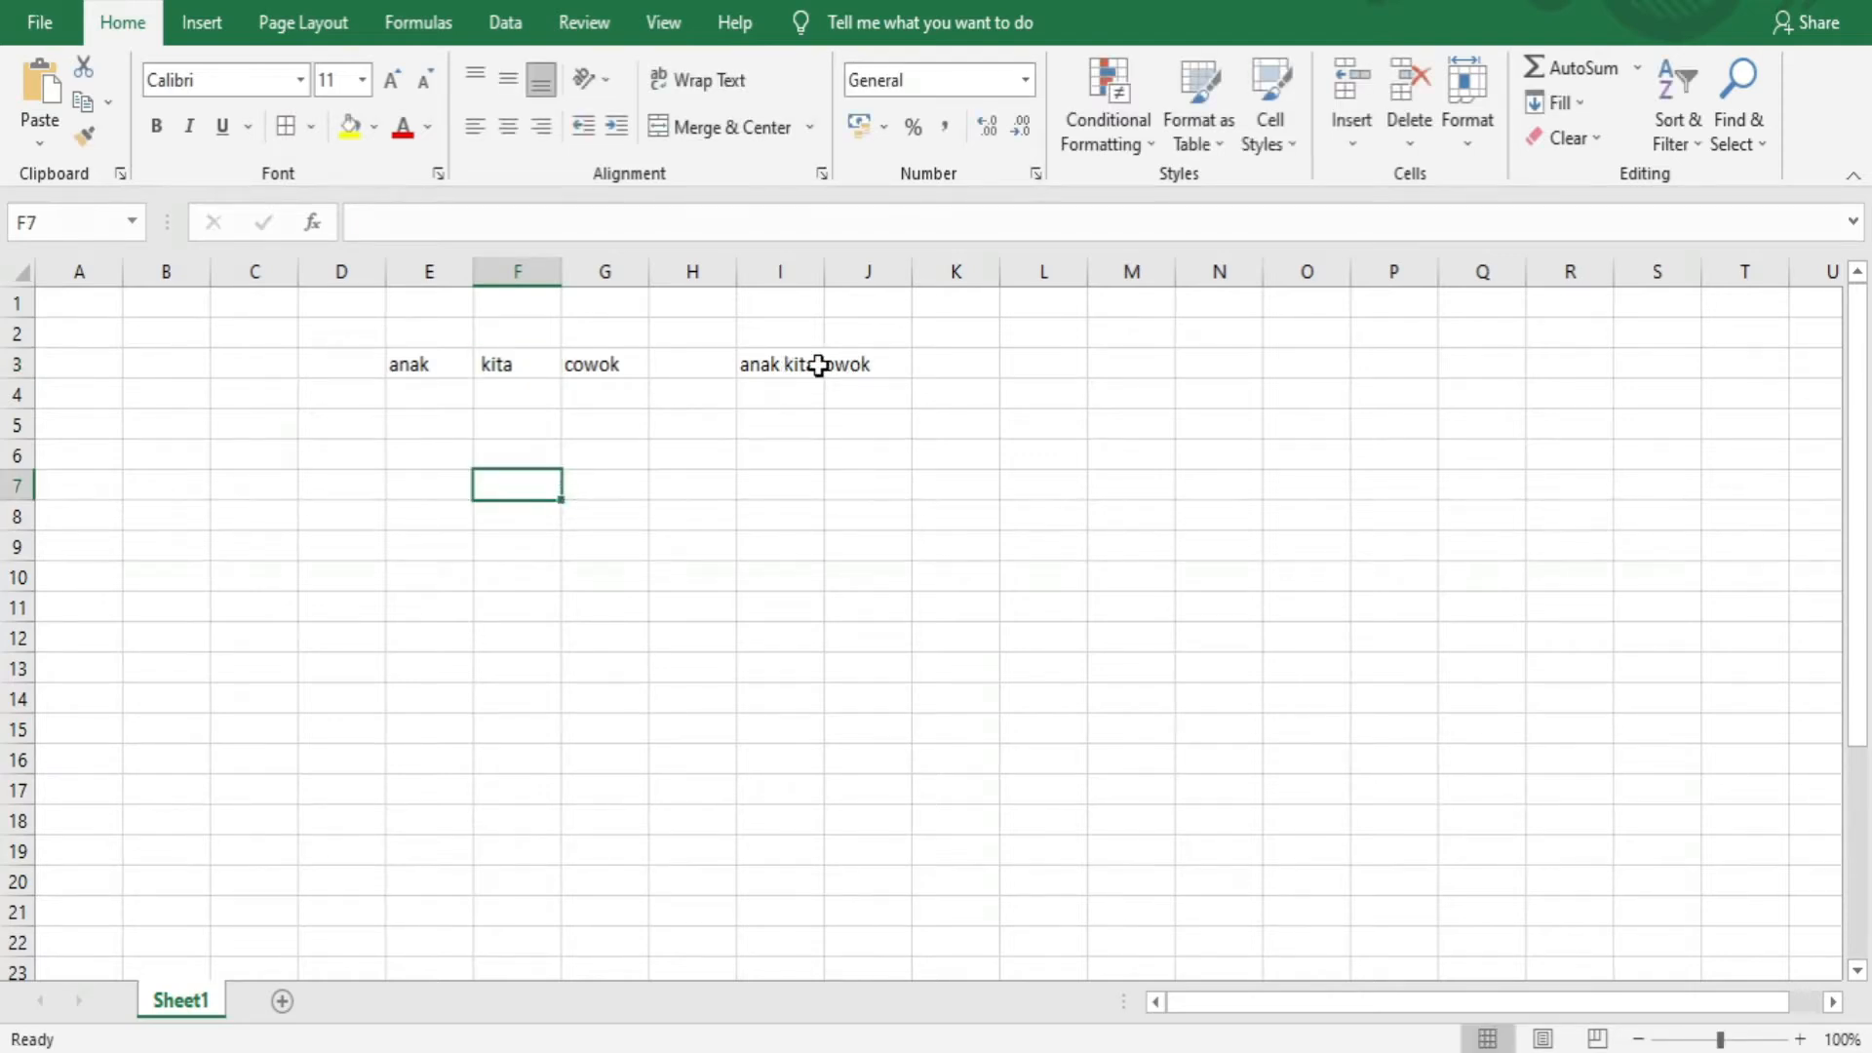
{"action": "double_click", "coordinate": [568, 366]}
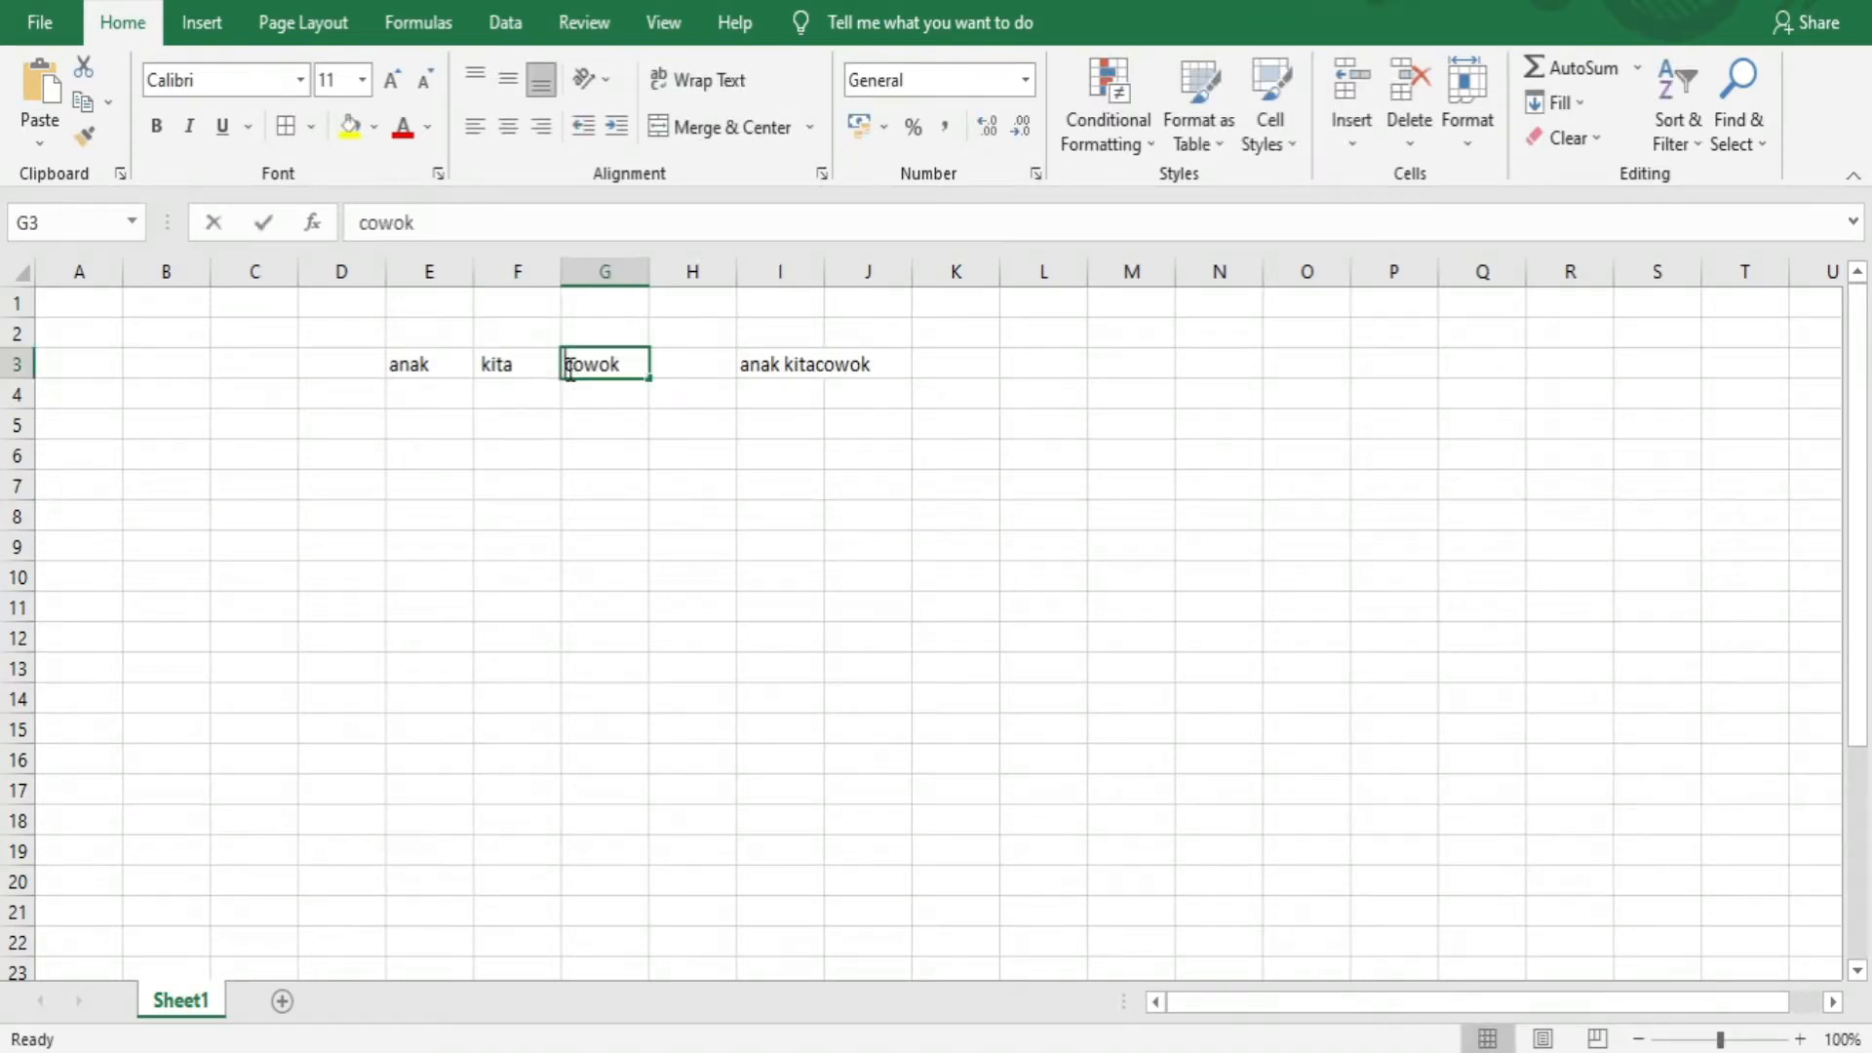
{"action": "left_click", "coordinate": [597, 424]}
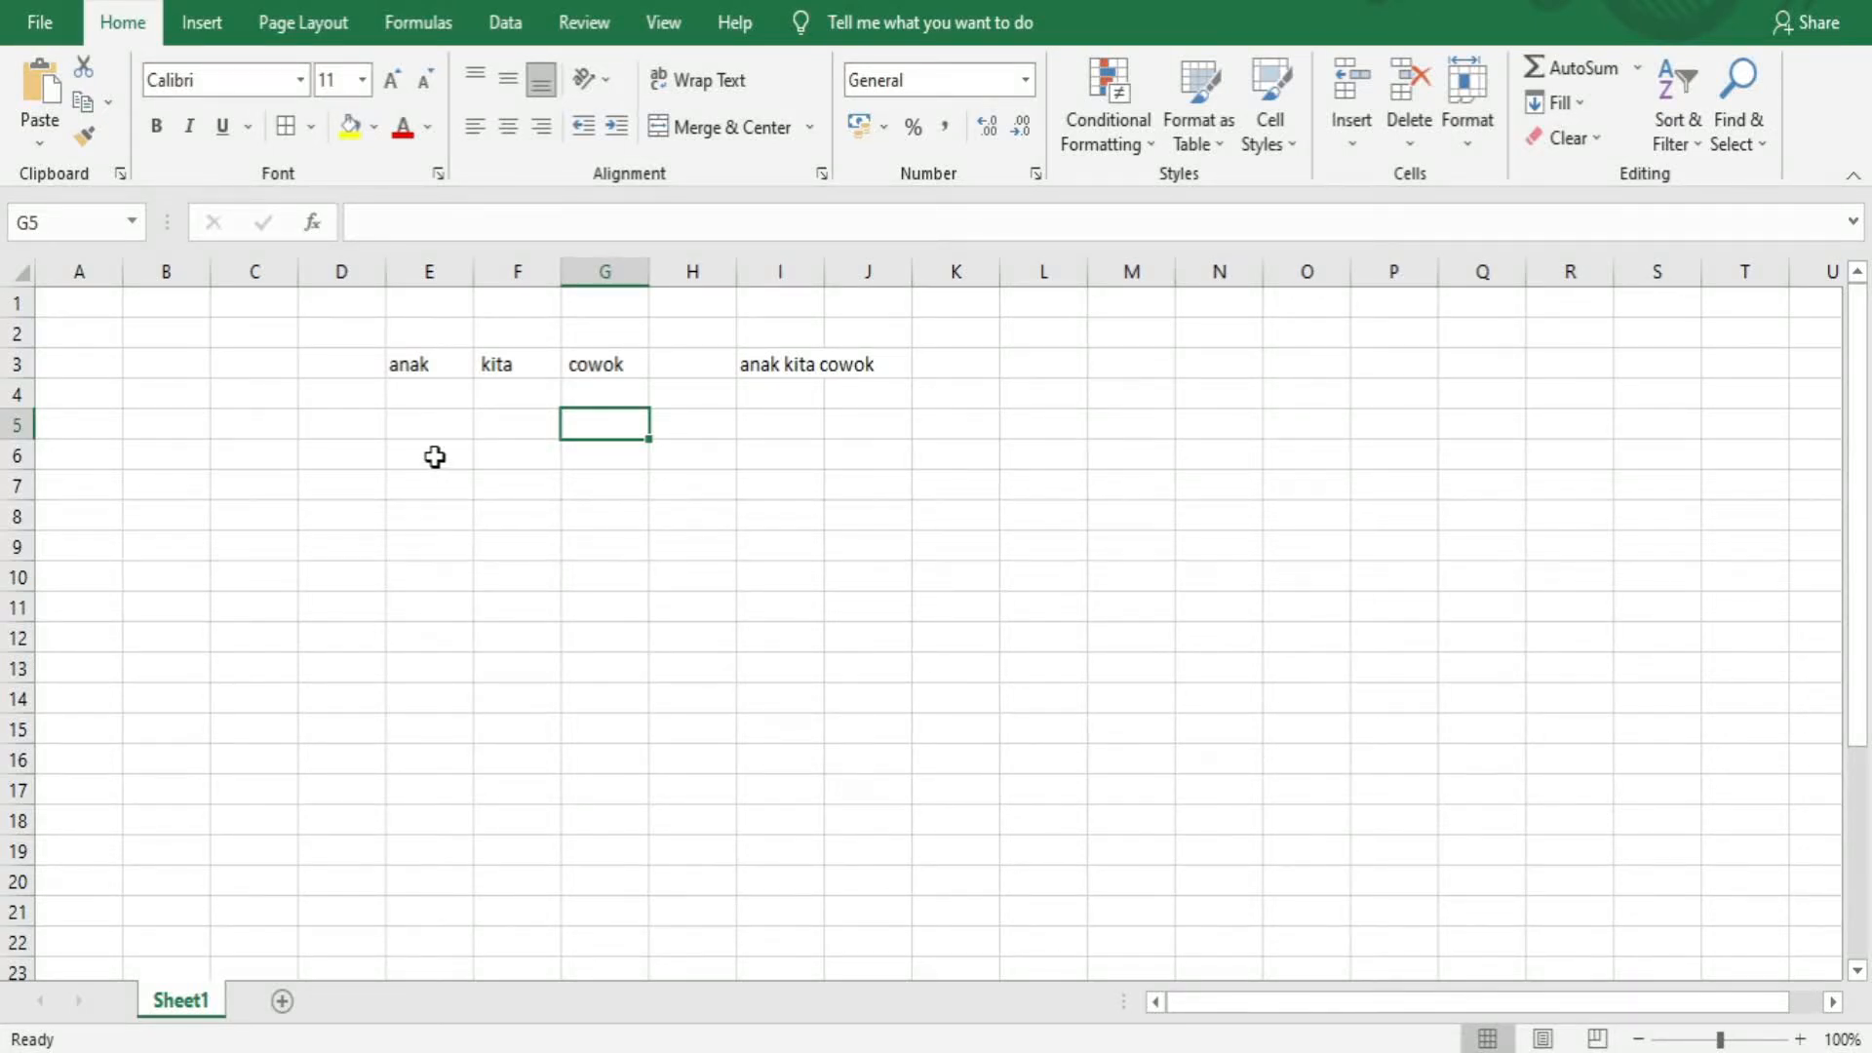
Apply all borders to the range E6:G12
{"action": "left_click_drag", "start_coordinate": [435, 456], "coordinate": [598, 631]}
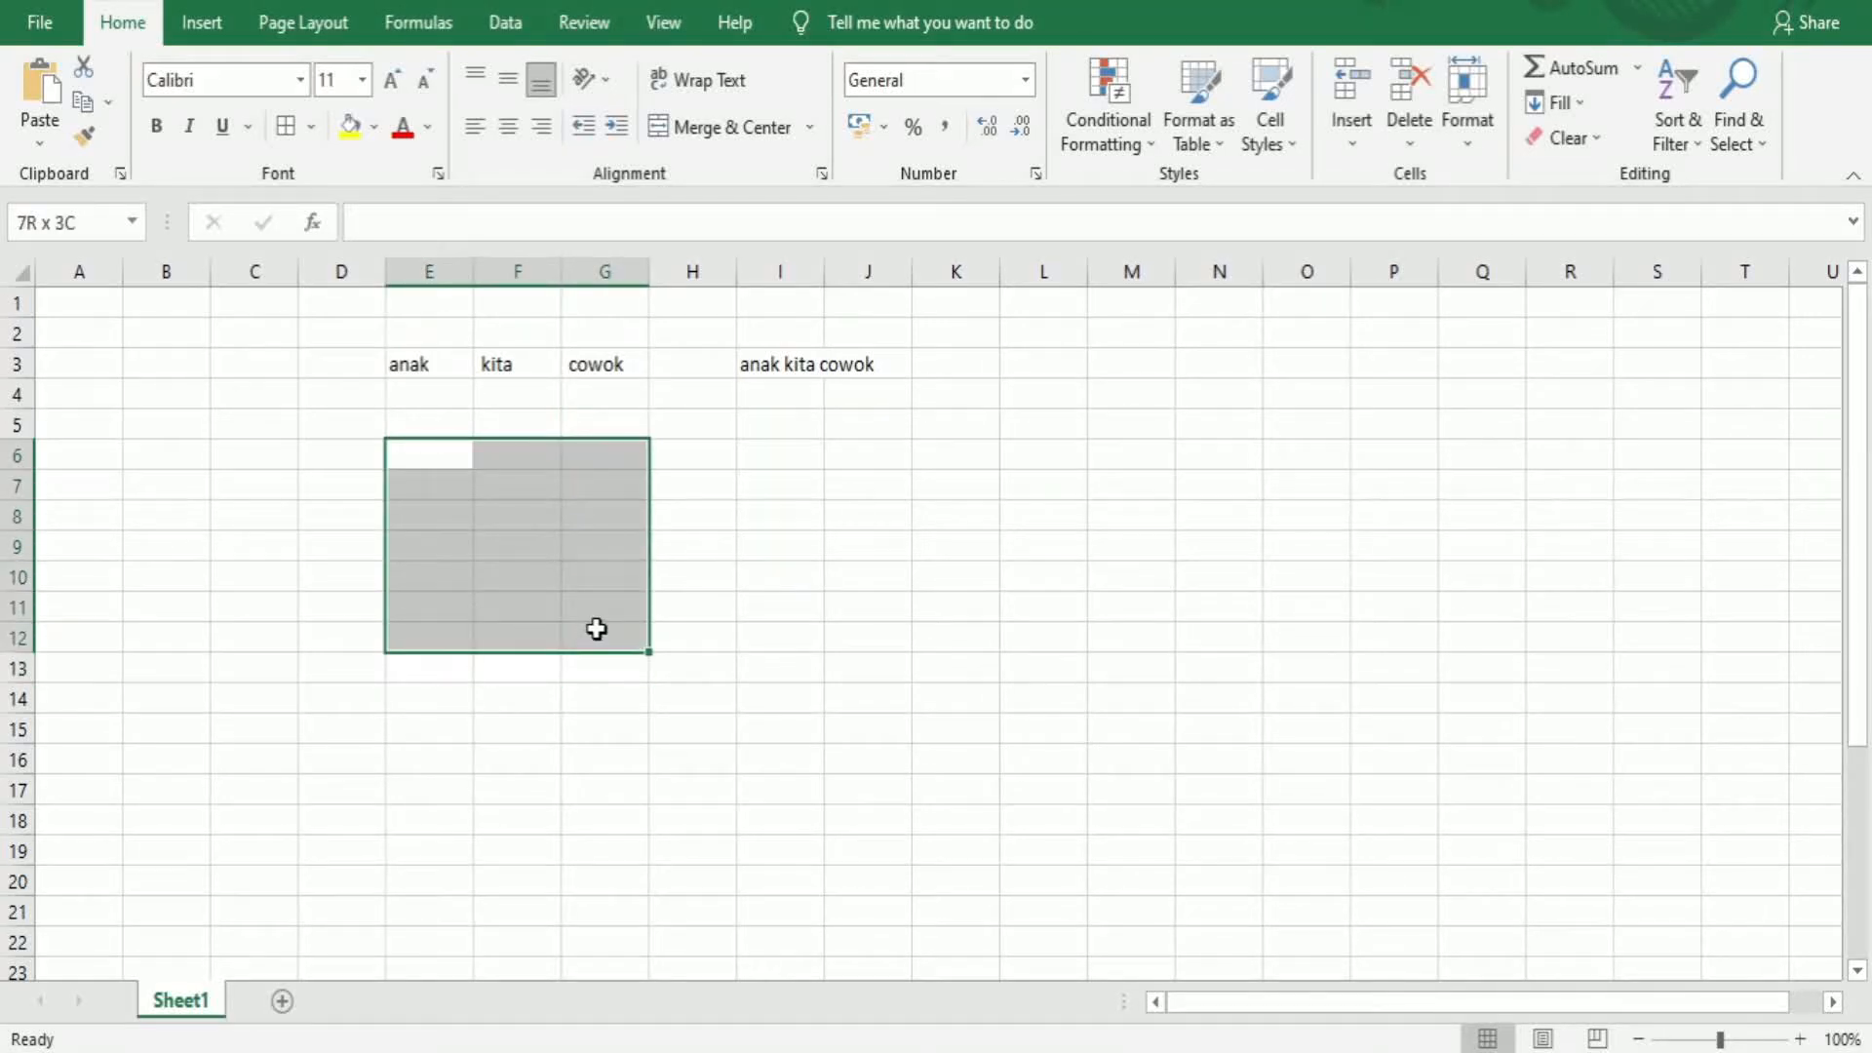
{"action": "left_click", "coordinate": [296, 127]}
{"action": "left_click", "coordinate": [426, 458]}
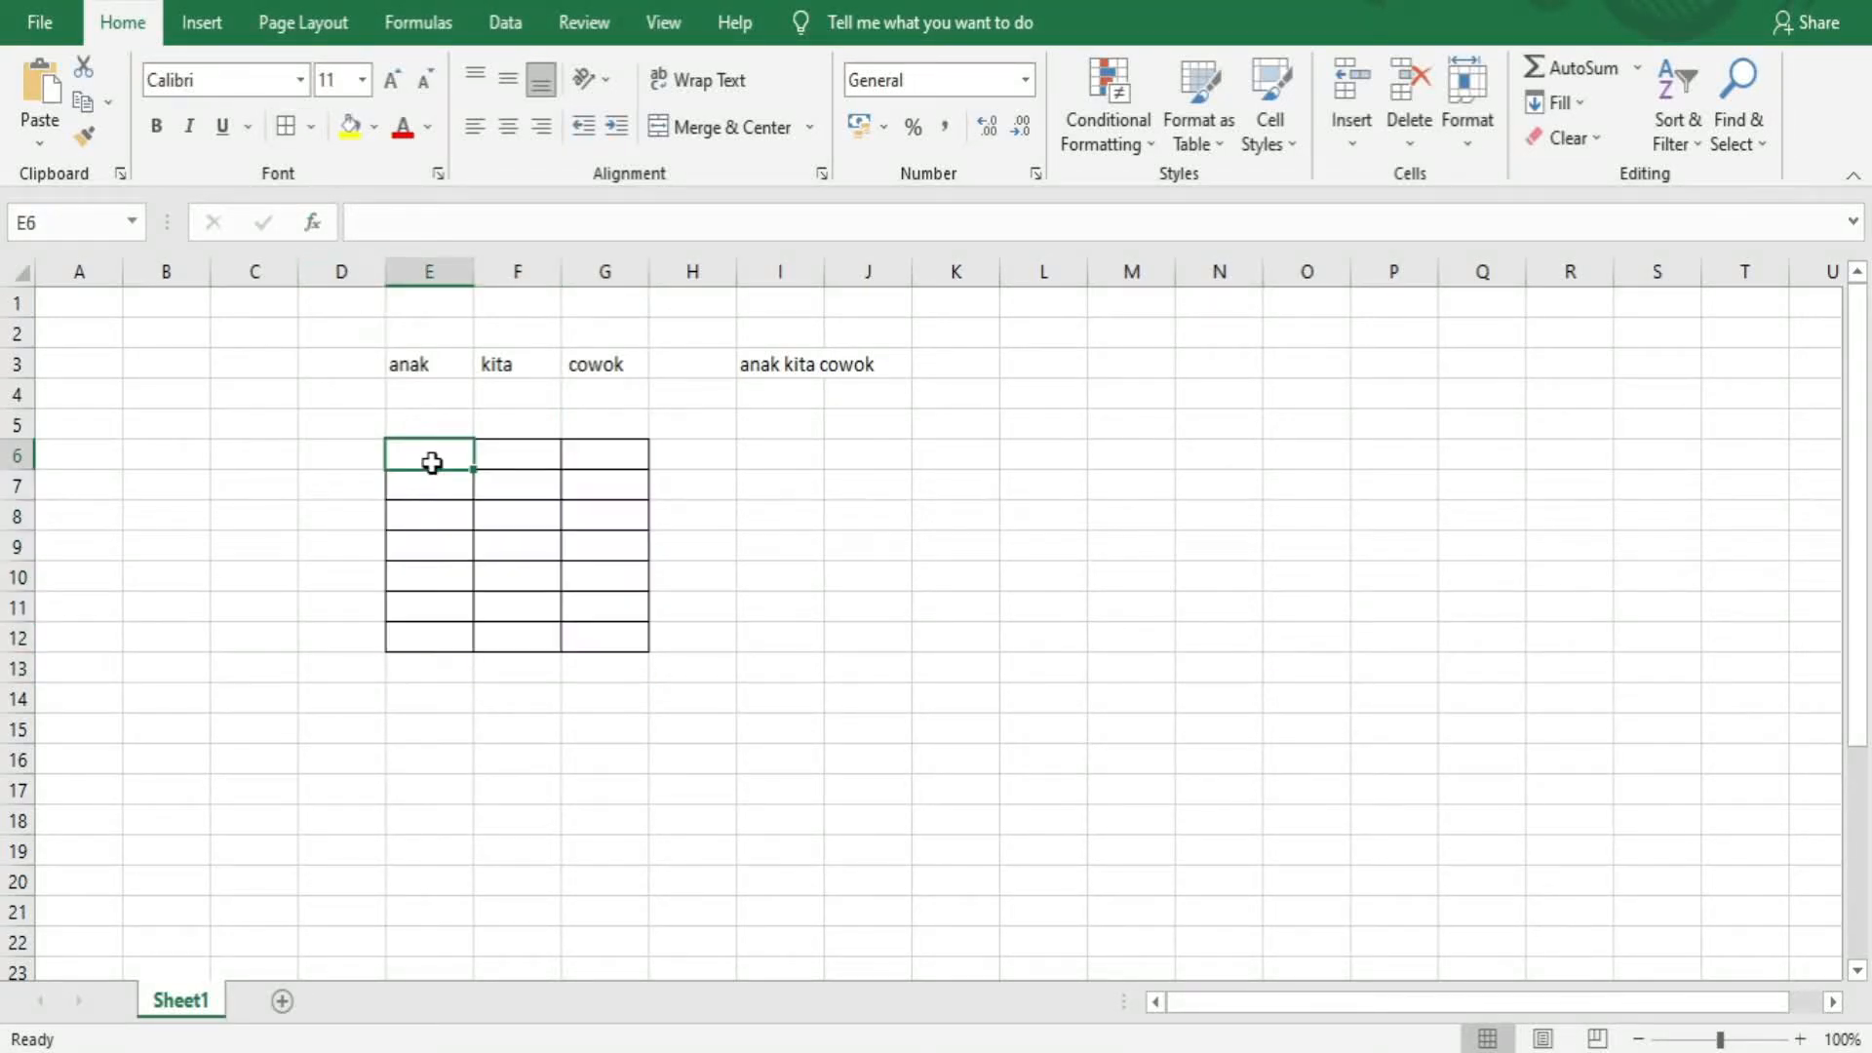
Enter the column headers No, Nama and Kelas in E6:G6
{"action": "type", "text": "No"}
{"action": "key", "text": "Tab"}
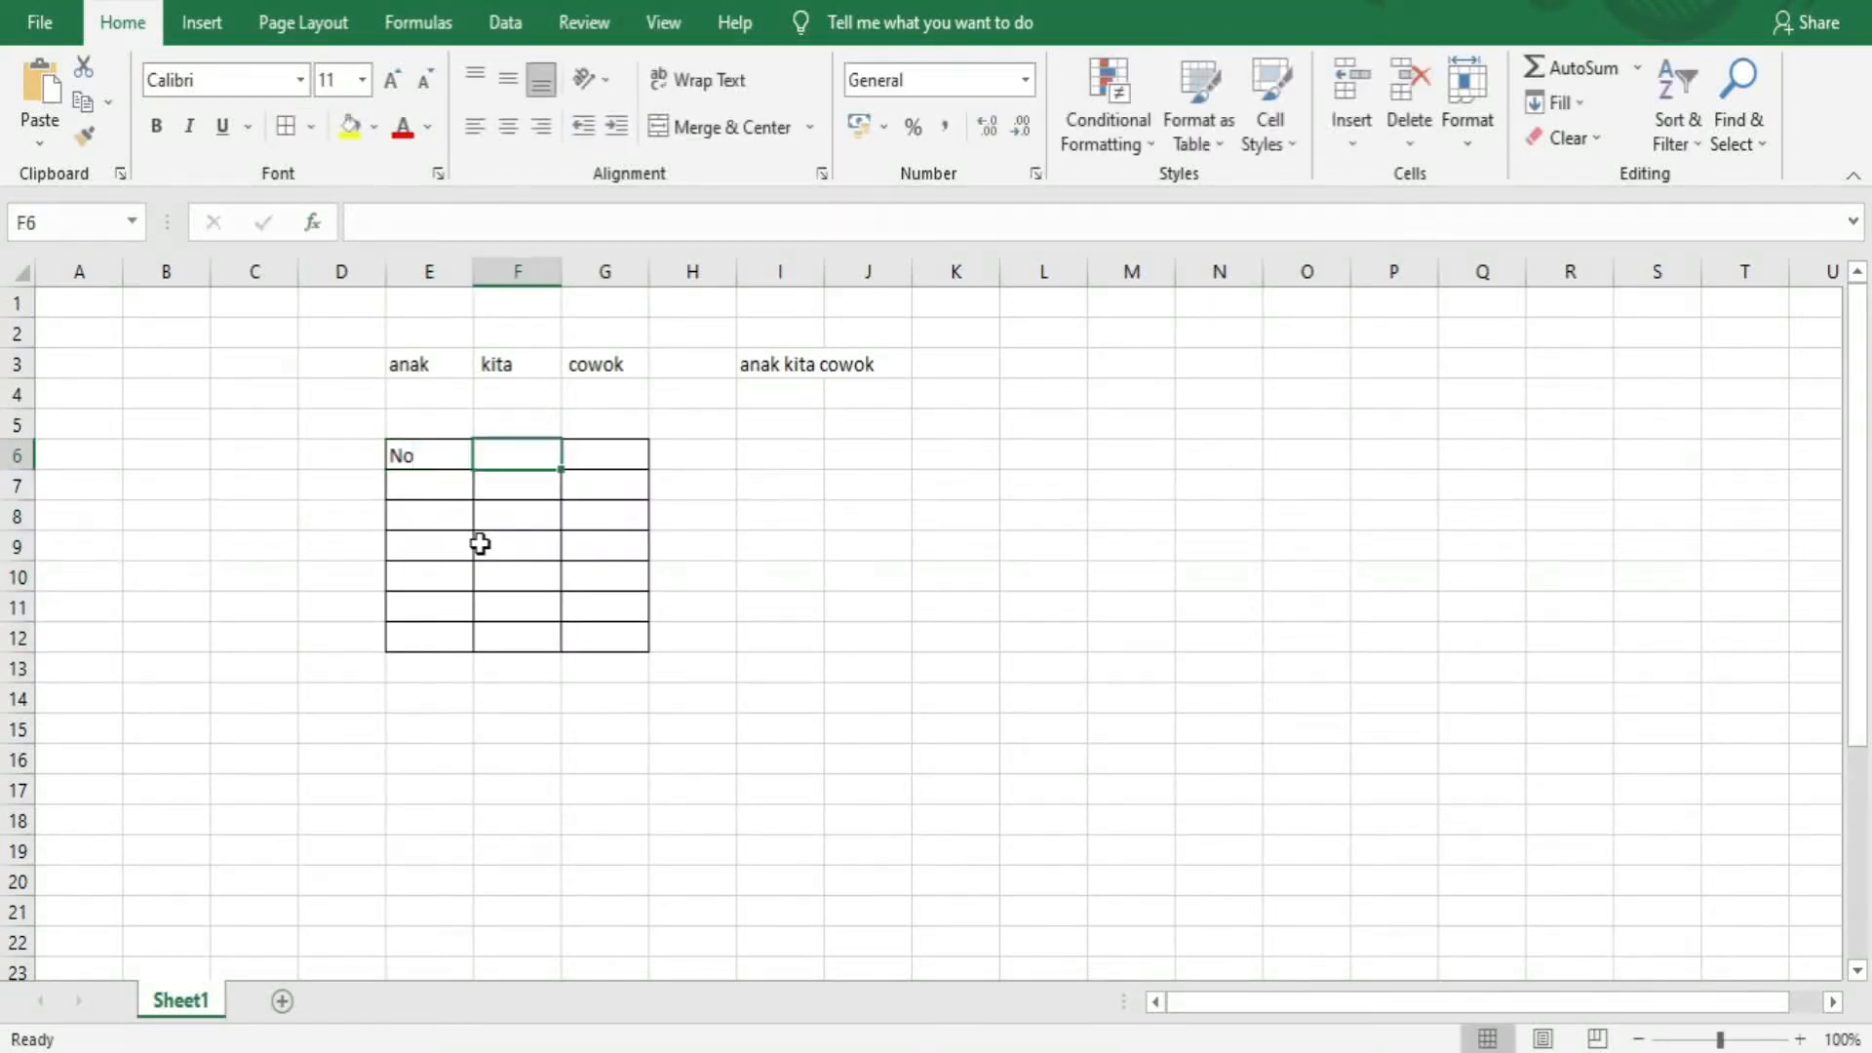
{"action": "type", "text": "Nama"}
{"action": "key", "text": "Tab"}
{"action": "type", "text": "K"}
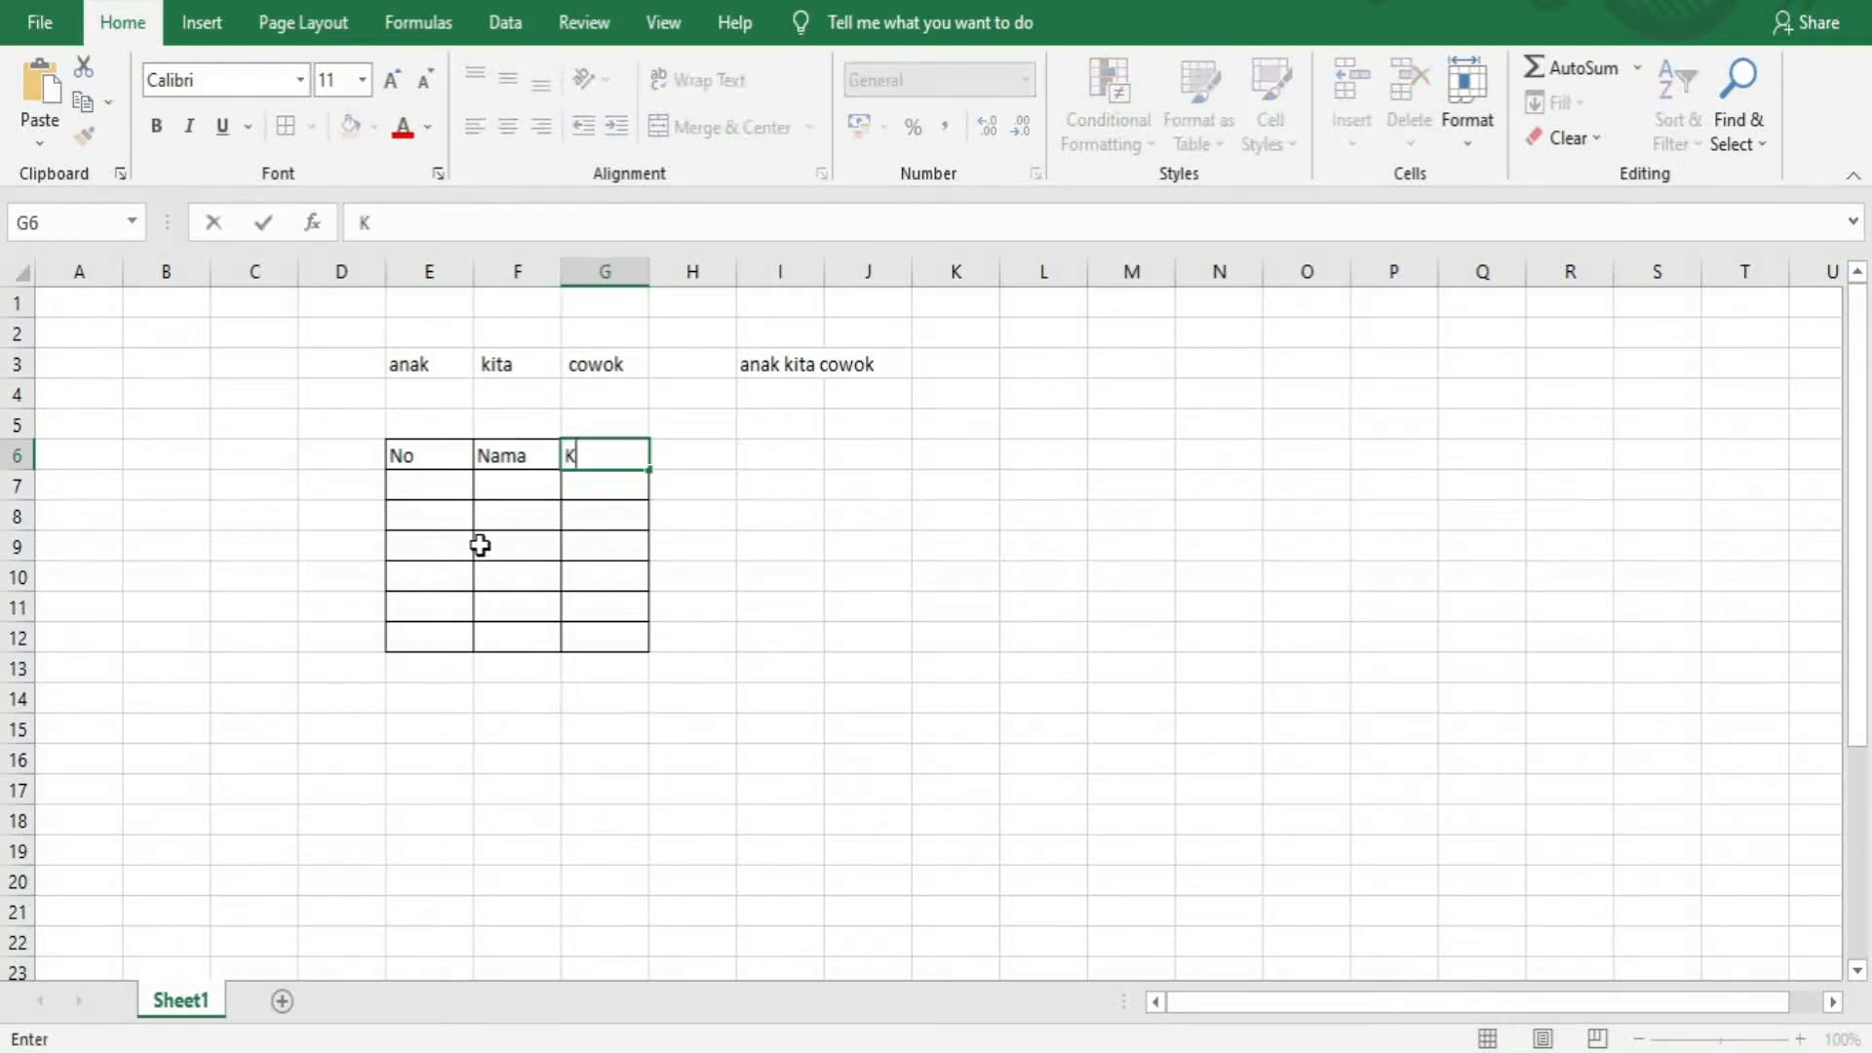
{"action": "type", "text": "elas"}
{"action": "key", "text": "Down"}
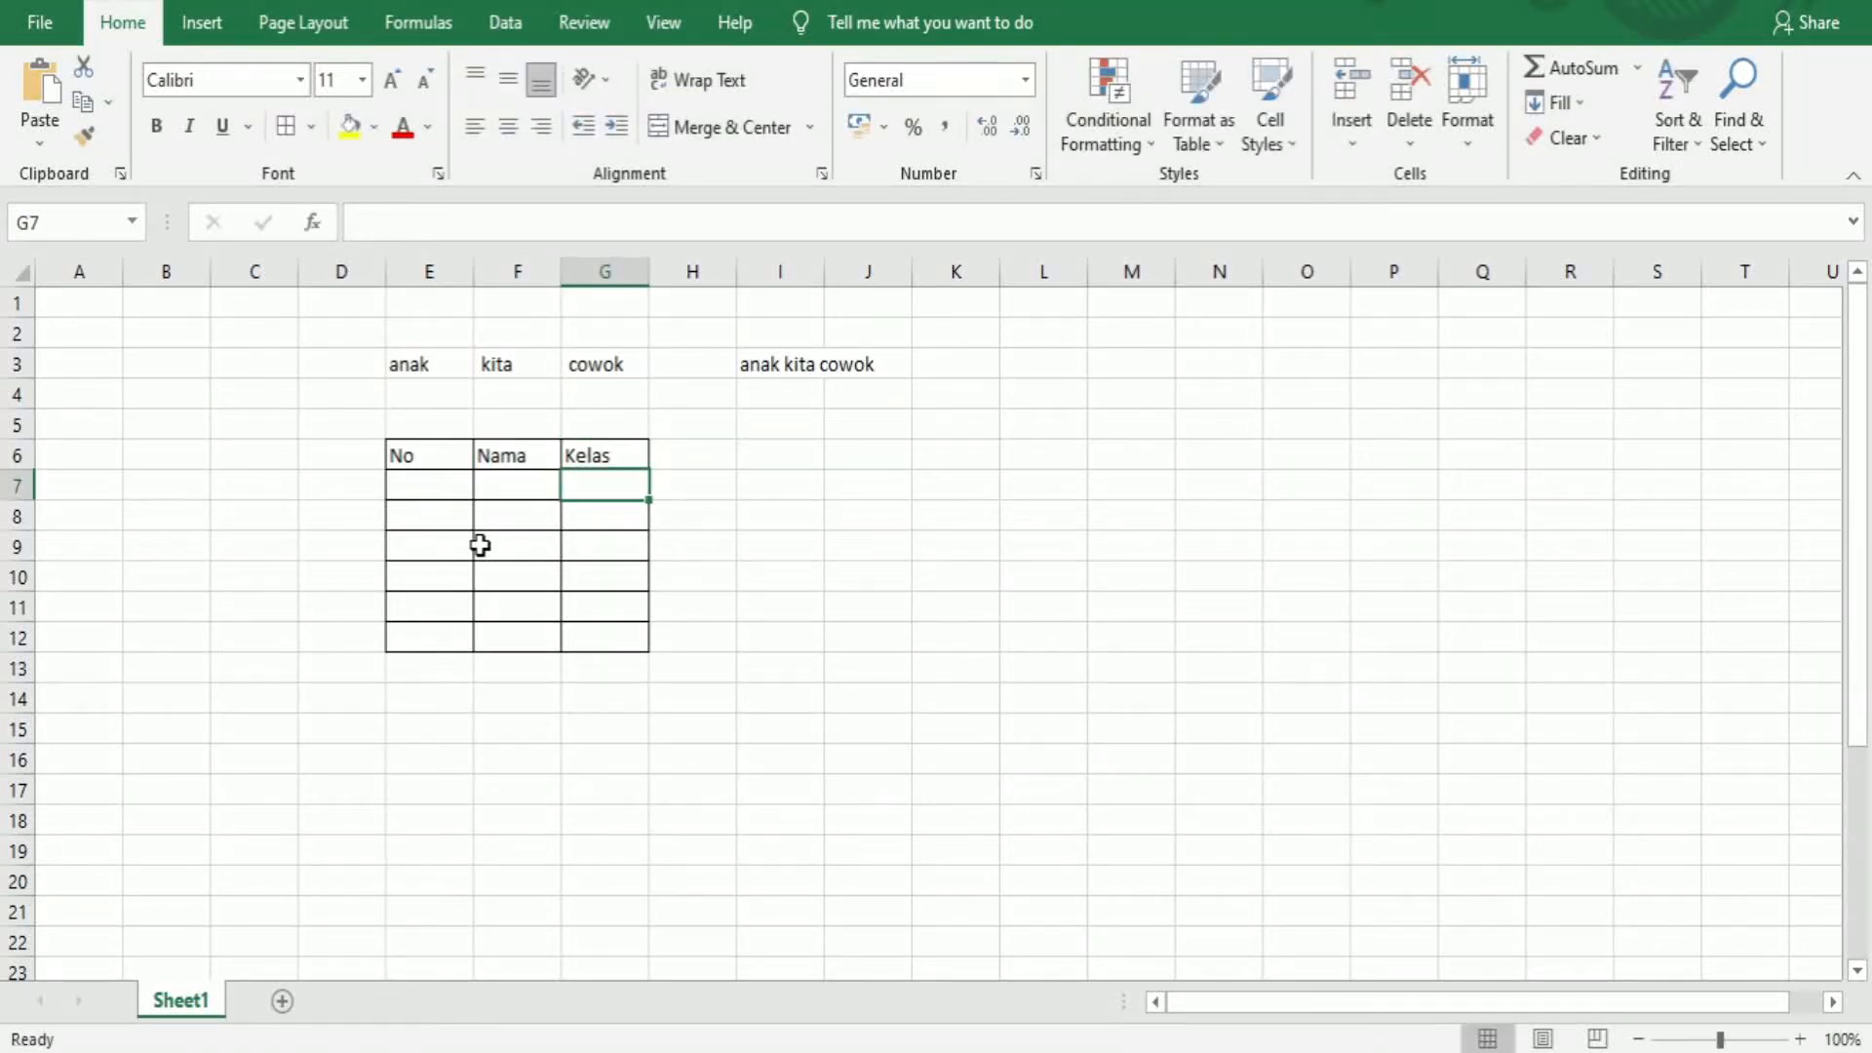
Number the rows 1 to 6 in E7:E12
{"action": "key", "text": "Left"}
{"action": "key", "text": "Left"}
{"action": "type", "text": "1"}
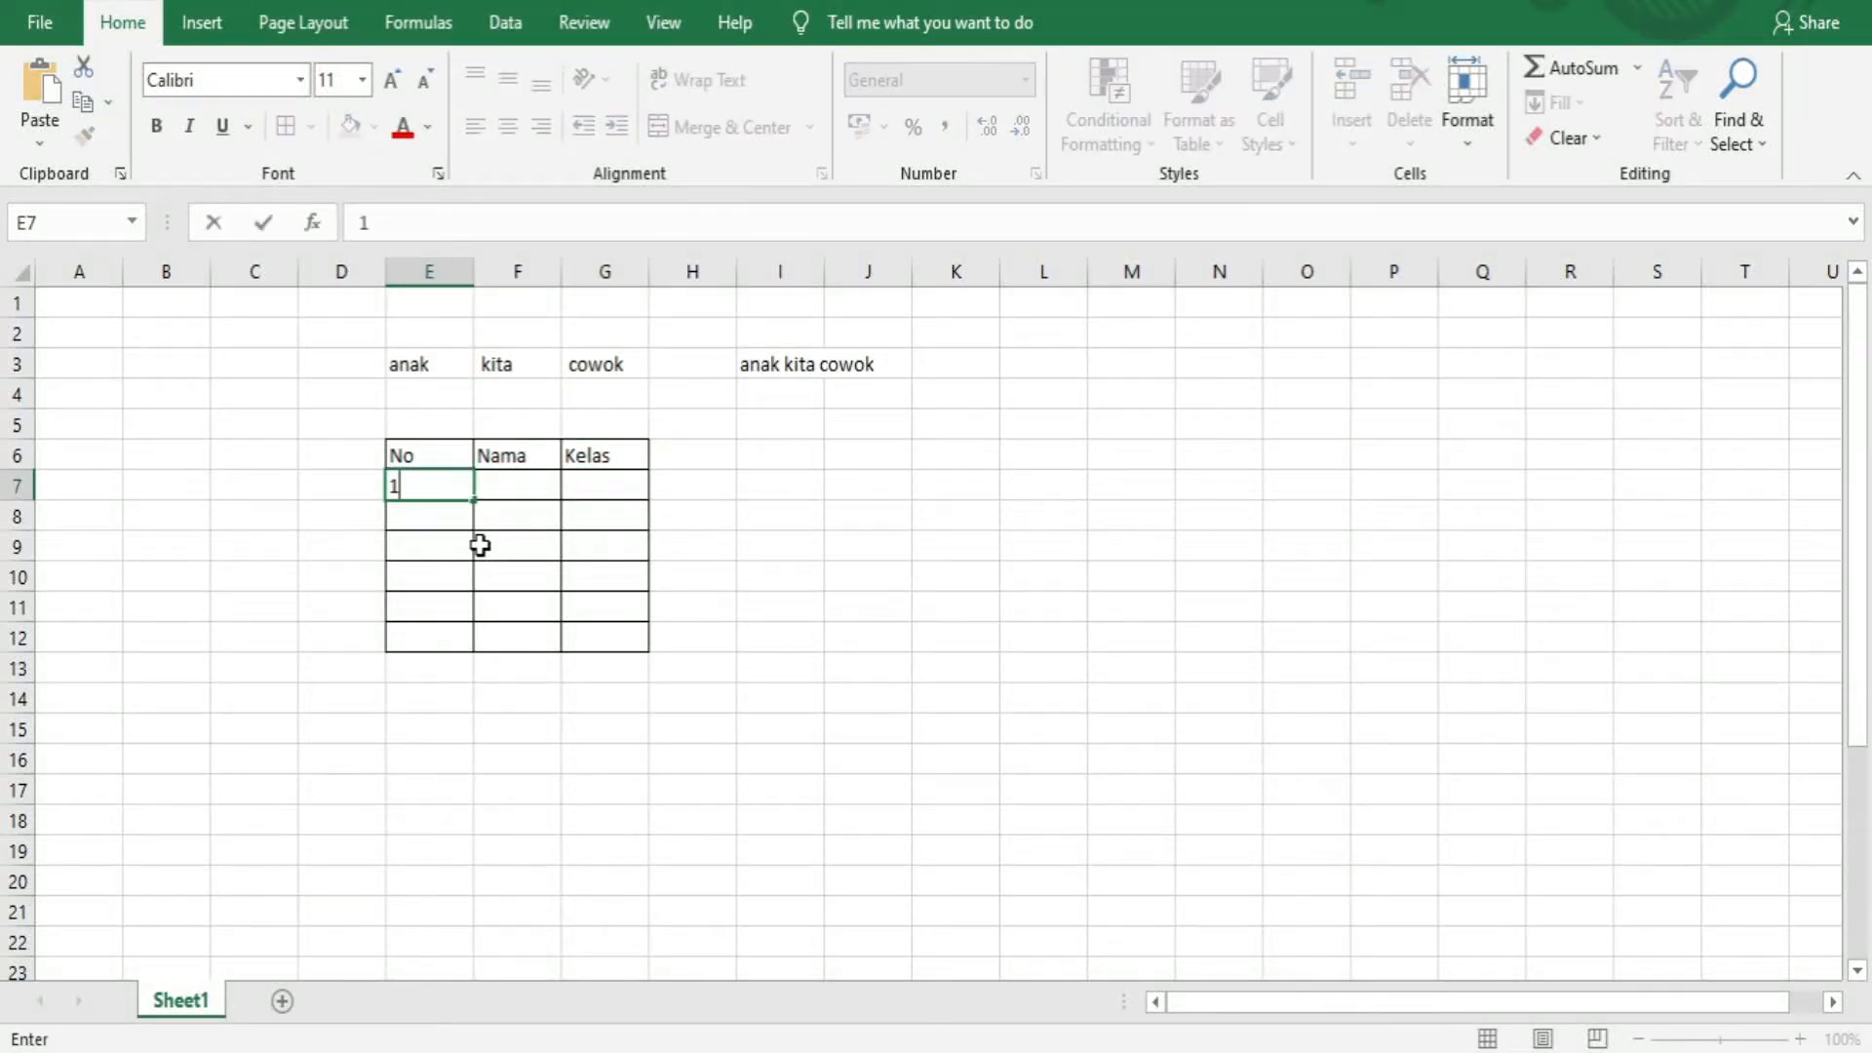
{"action": "key", "text": "Return"}
{"action": "type", "text": "2"}
{"action": "key", "text": "Return"}
{"action": "type", "text": "3"}
{"action": "key", "text": "Return"}
{"action": "type", "text": "4"}
{"action": "key", "text": "Return"}
{"action": "type", "text": "5"}
{"action": "key", "text": "Return"}
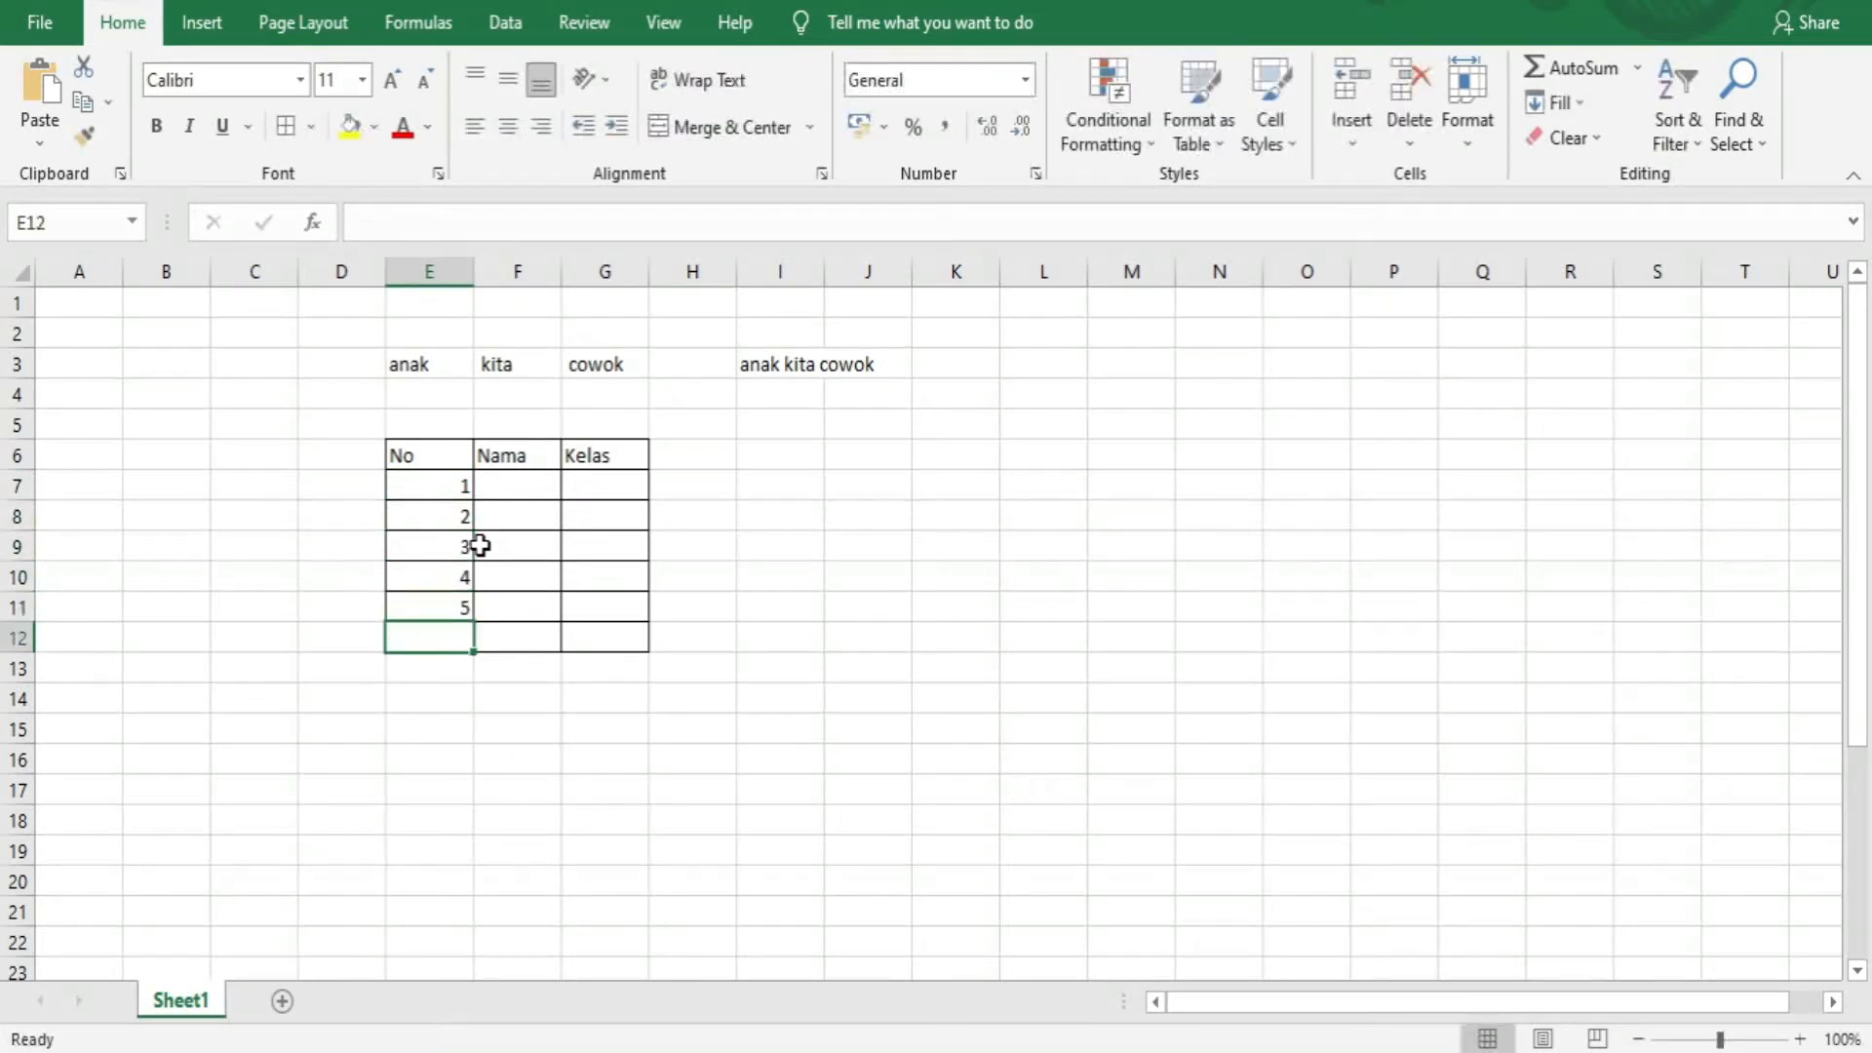
{"action": "type", "text": "6"}
{"action": "key", "text": "Return"}
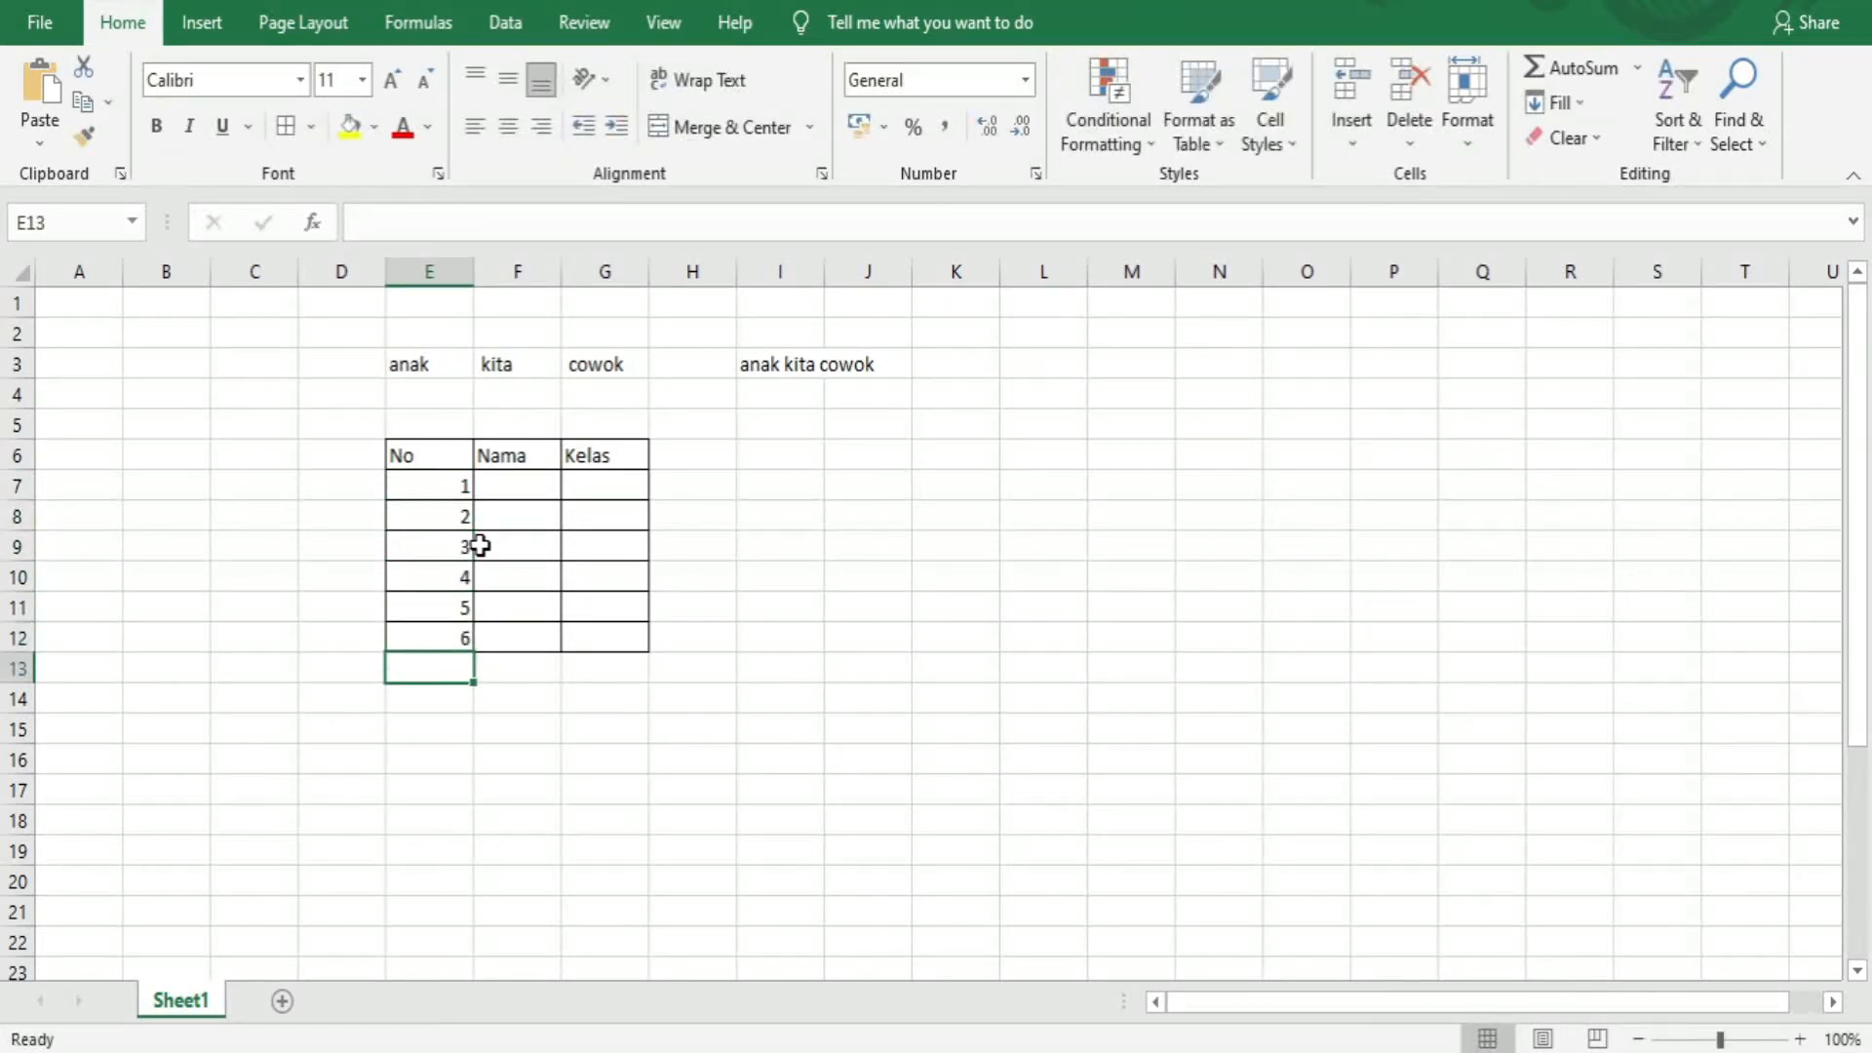
Fill in six student names down the Nama column in F7:F12
{"action": "key", "text": "Right"}
{"action": "key", "text": "Up"}
{"action": "key", "text": "Up"}
{"action": "key", "text": "Up"}
{"action": "key", "text": "Up"}
{"action": "key", "text": "Up"}
{"action": "key", "text": "Up"}
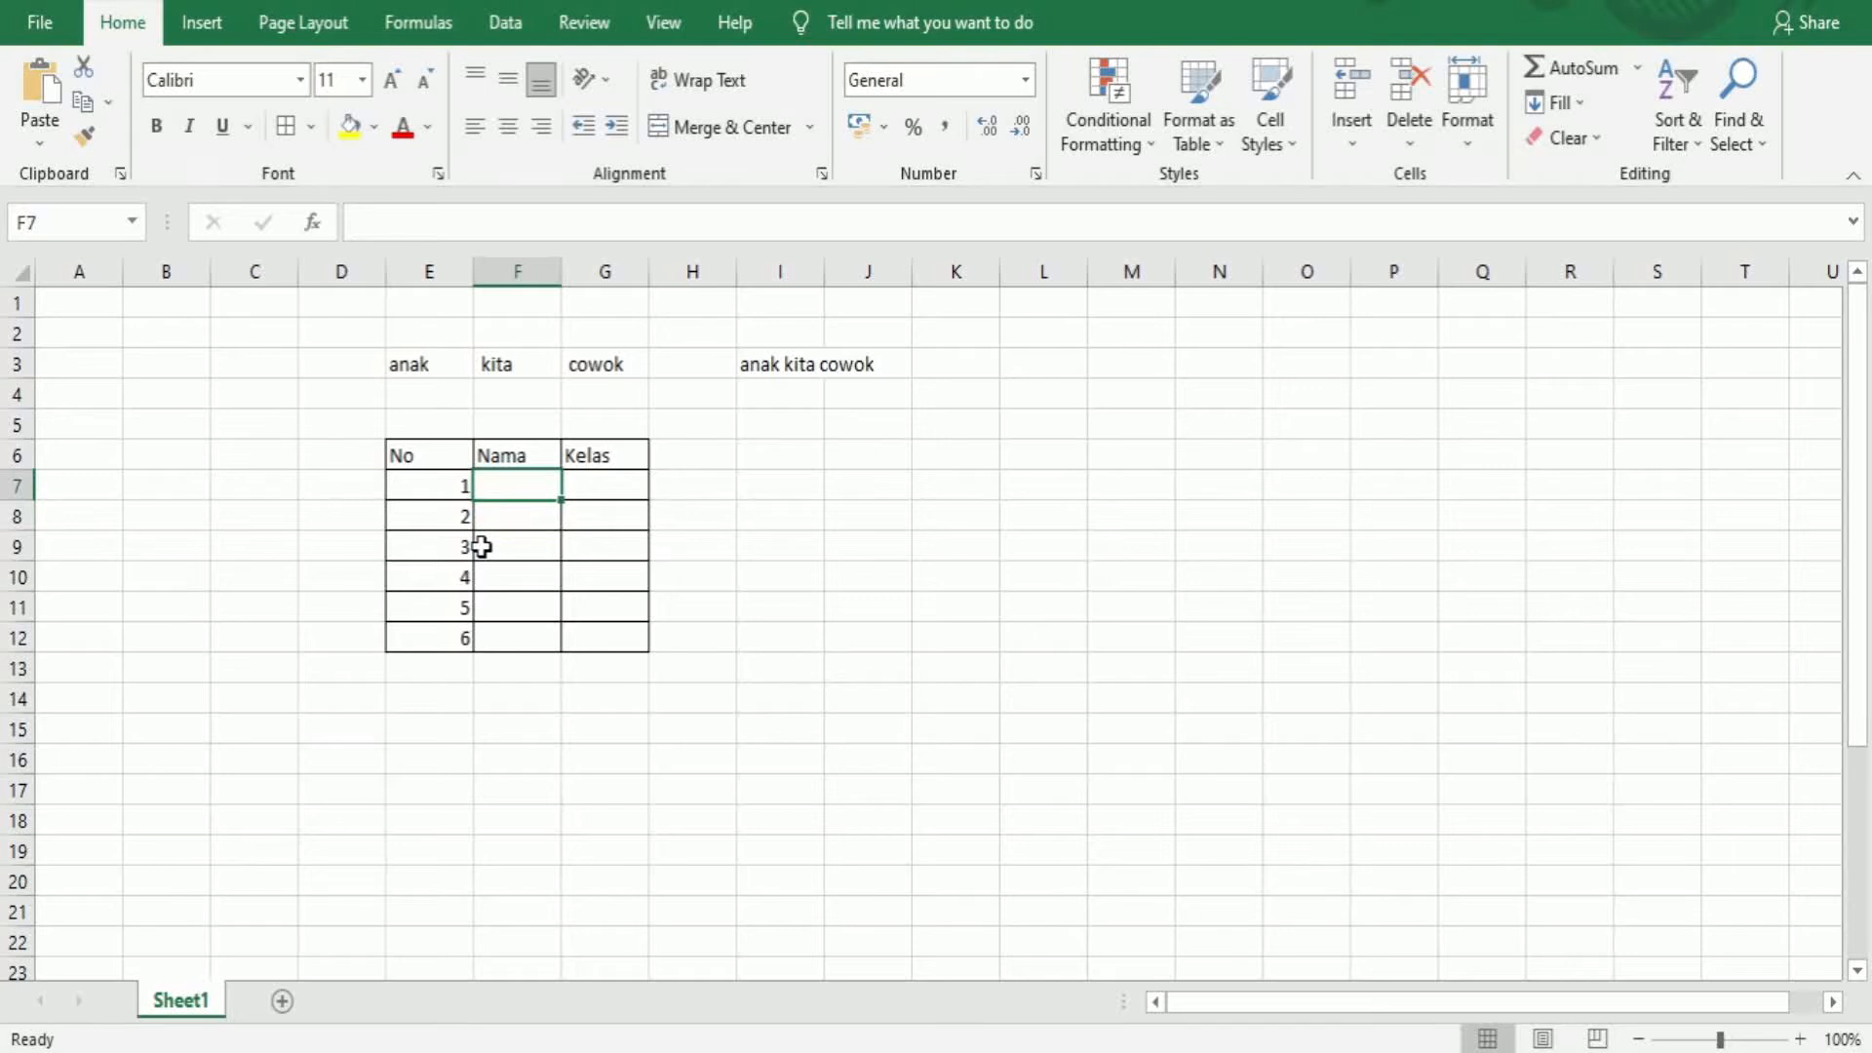
{"action": "type", "text": "Dedi"}
{"action": "key", "text": "Return"}
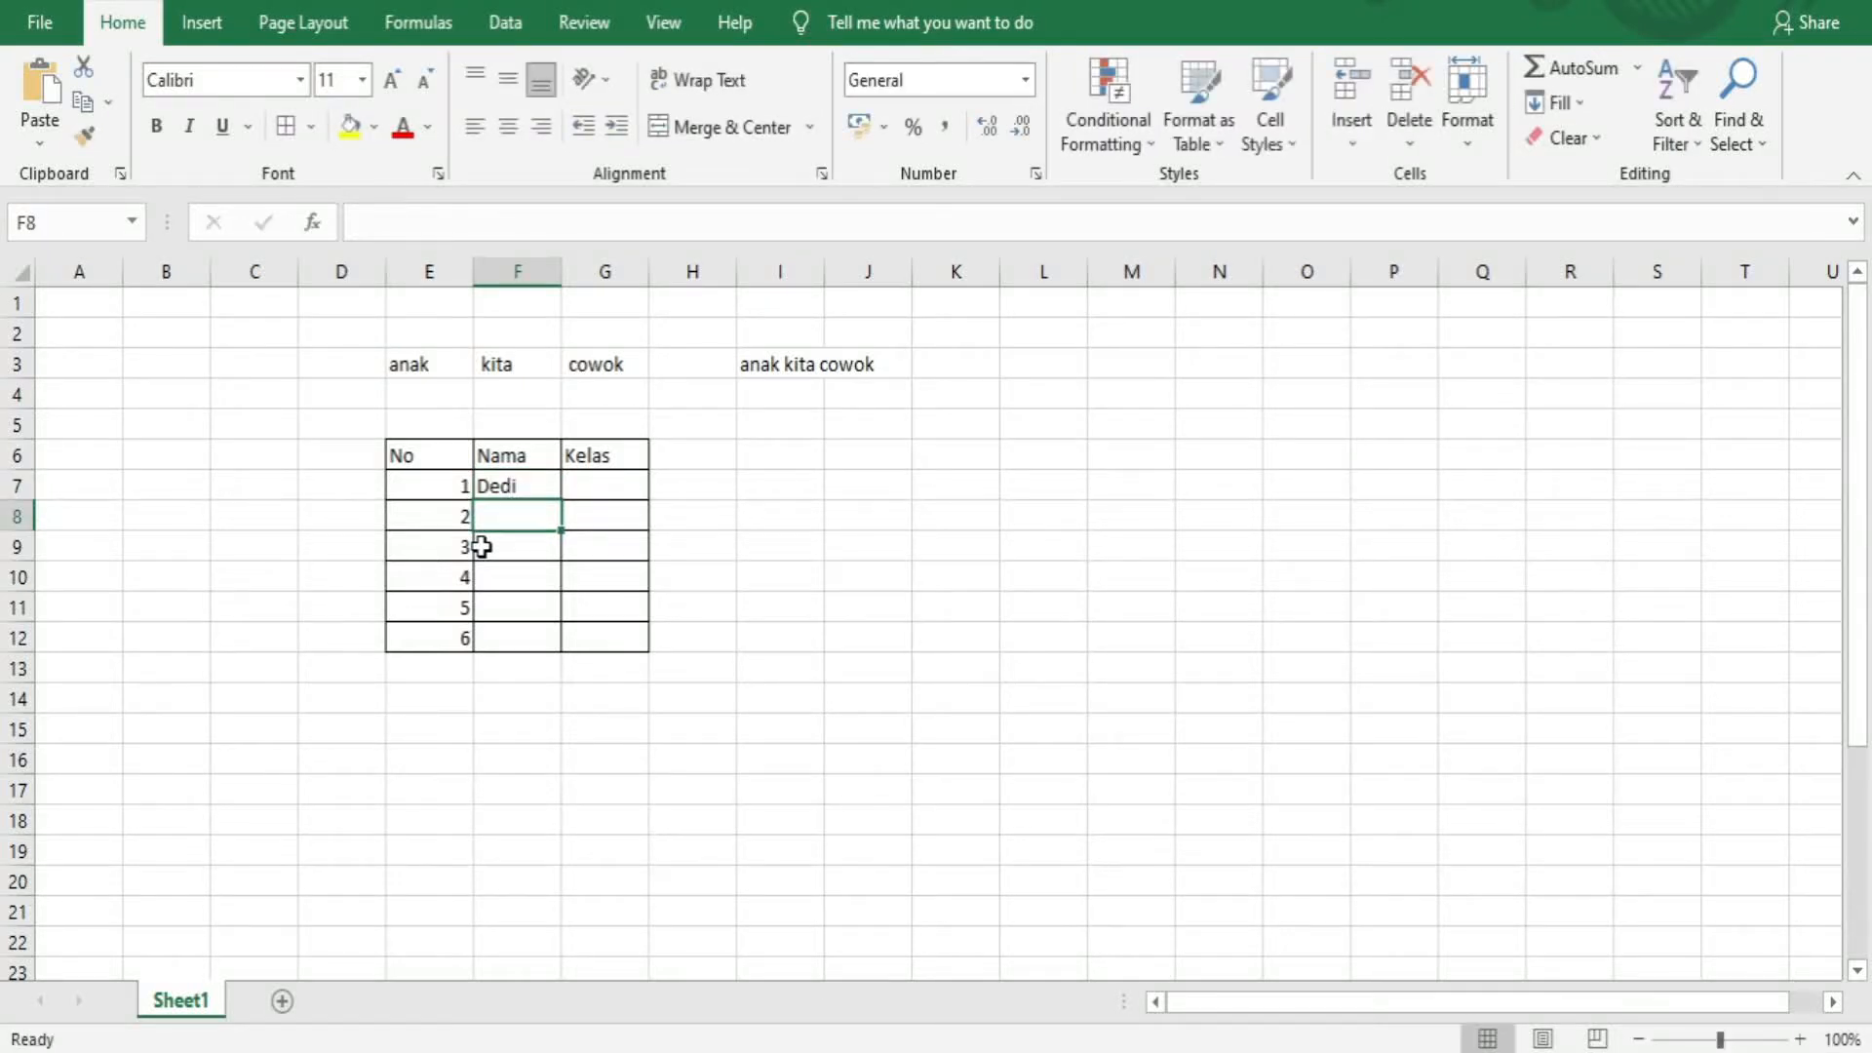
{"action": "type", "text": "Agus"}
{"action": "key", "text": "Return"}
{"action": "type", "text": "Tu"}
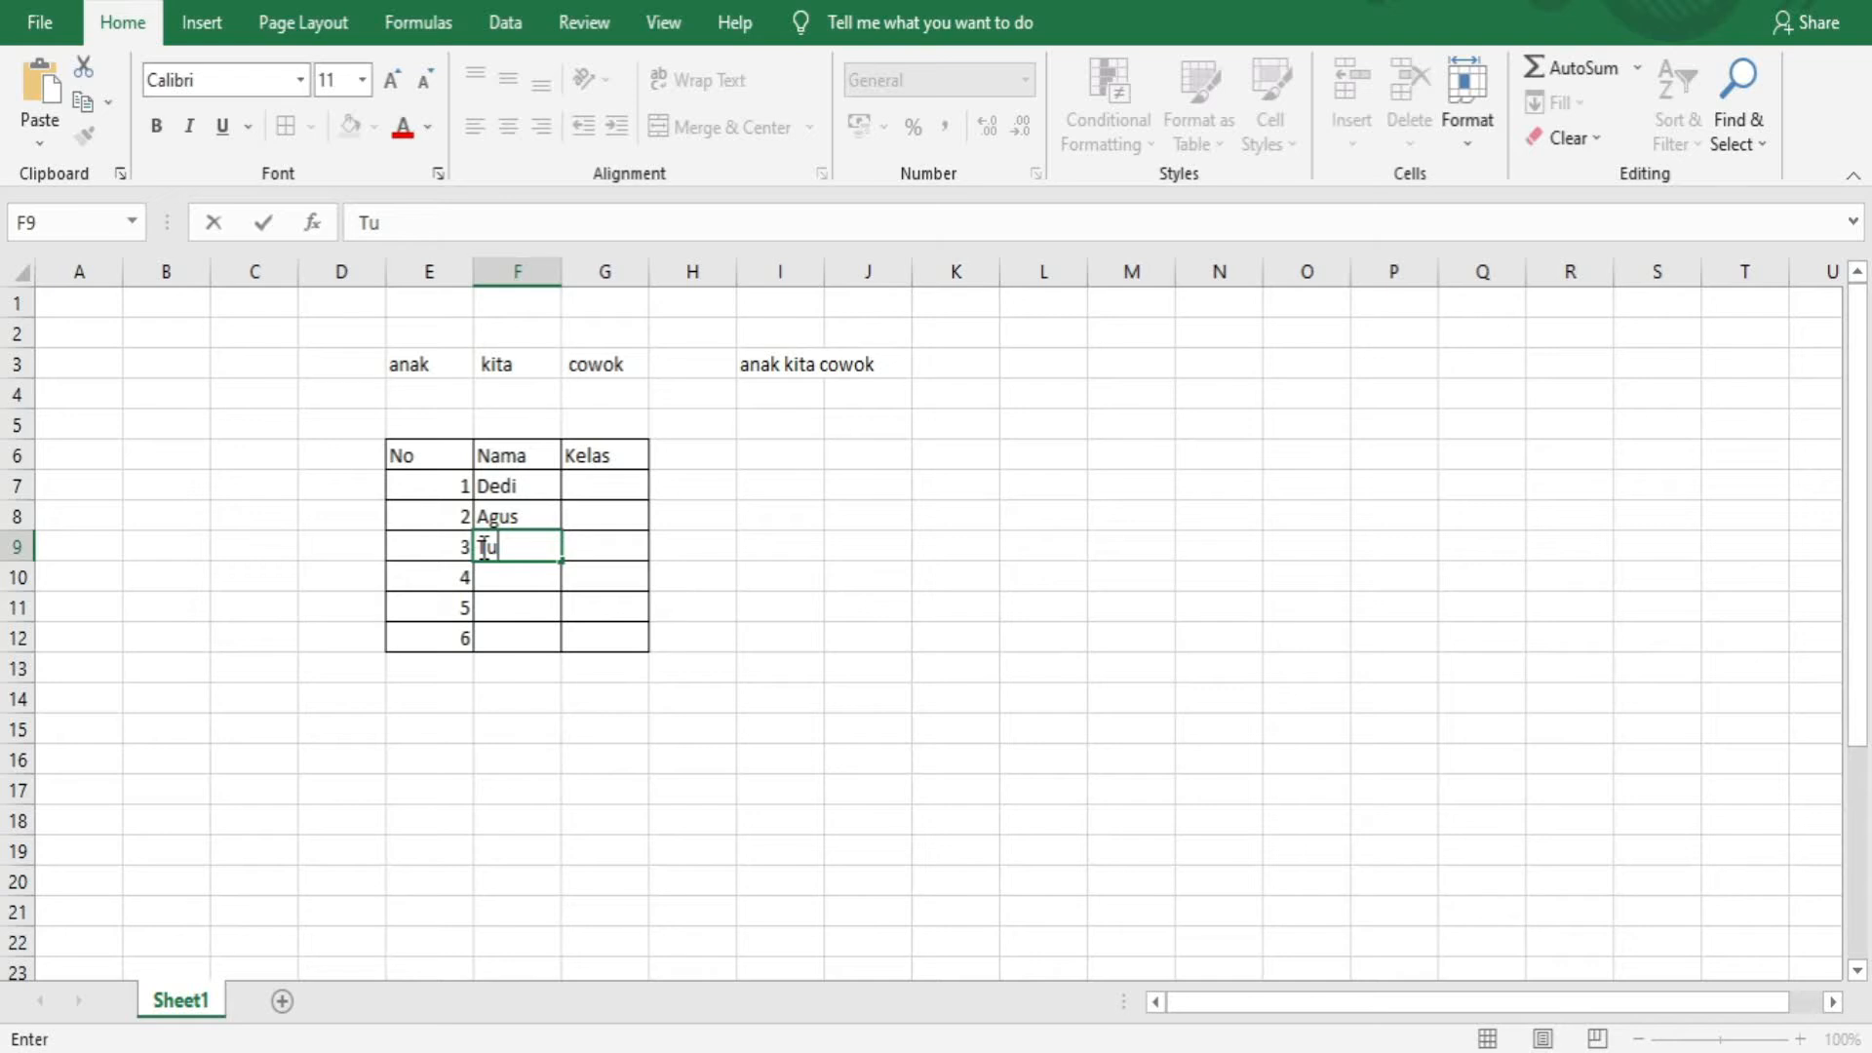
{"action": "type", "text": "di"}
{"action": "key", "text": "Return"}
{"action": "type", "text": "Abans"}
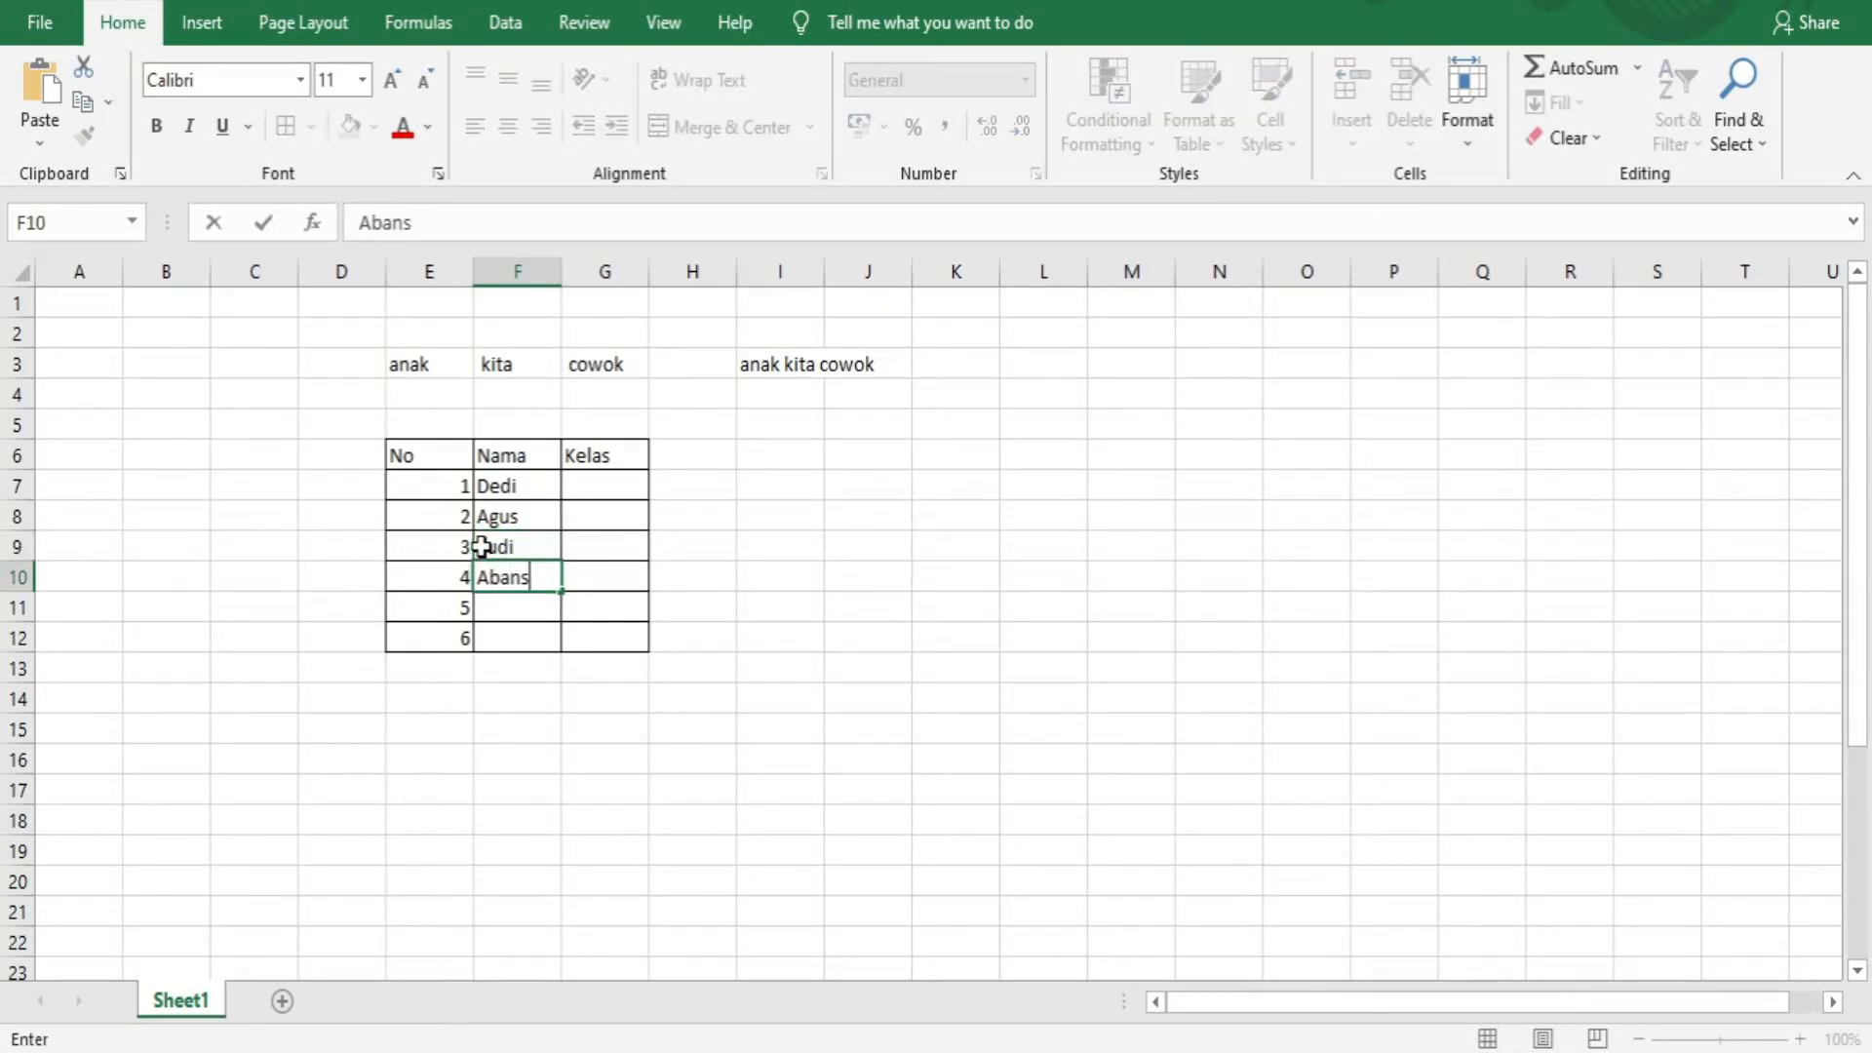
{"action": "key", "text": "Return"}
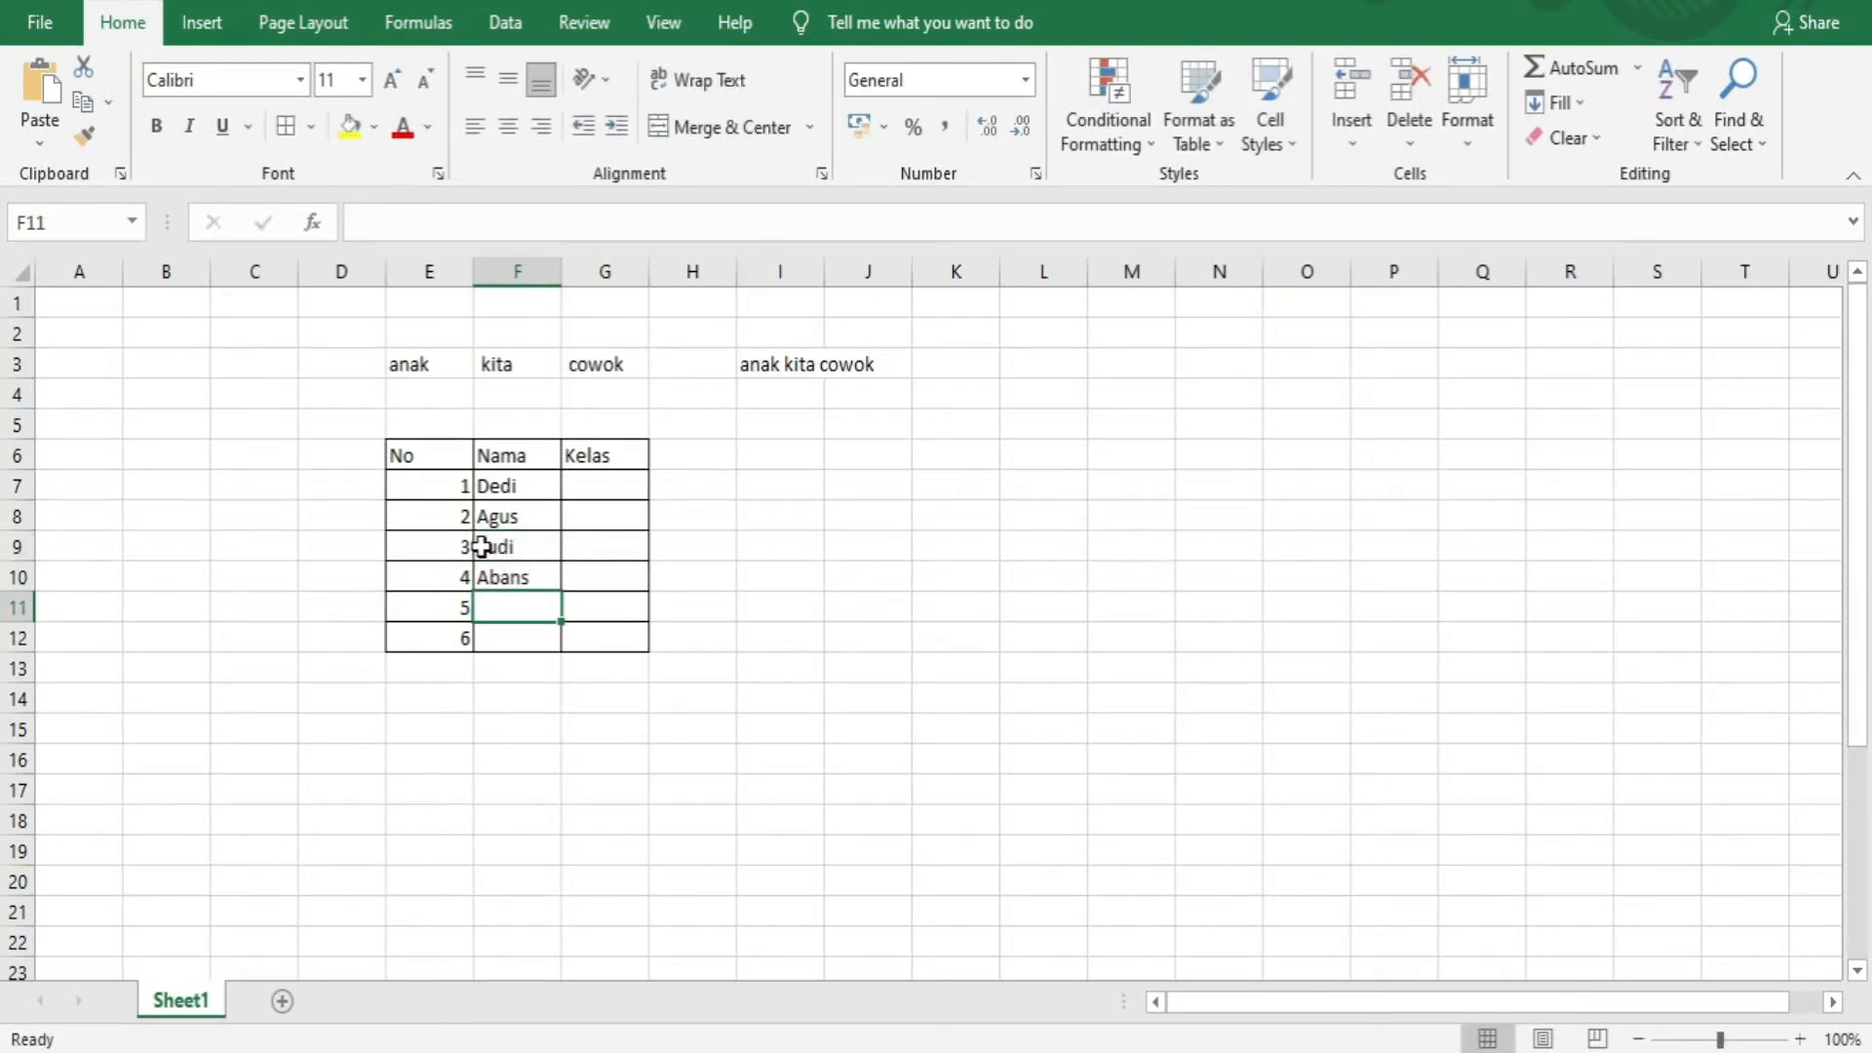
{"action": "type", "text": "ge"}
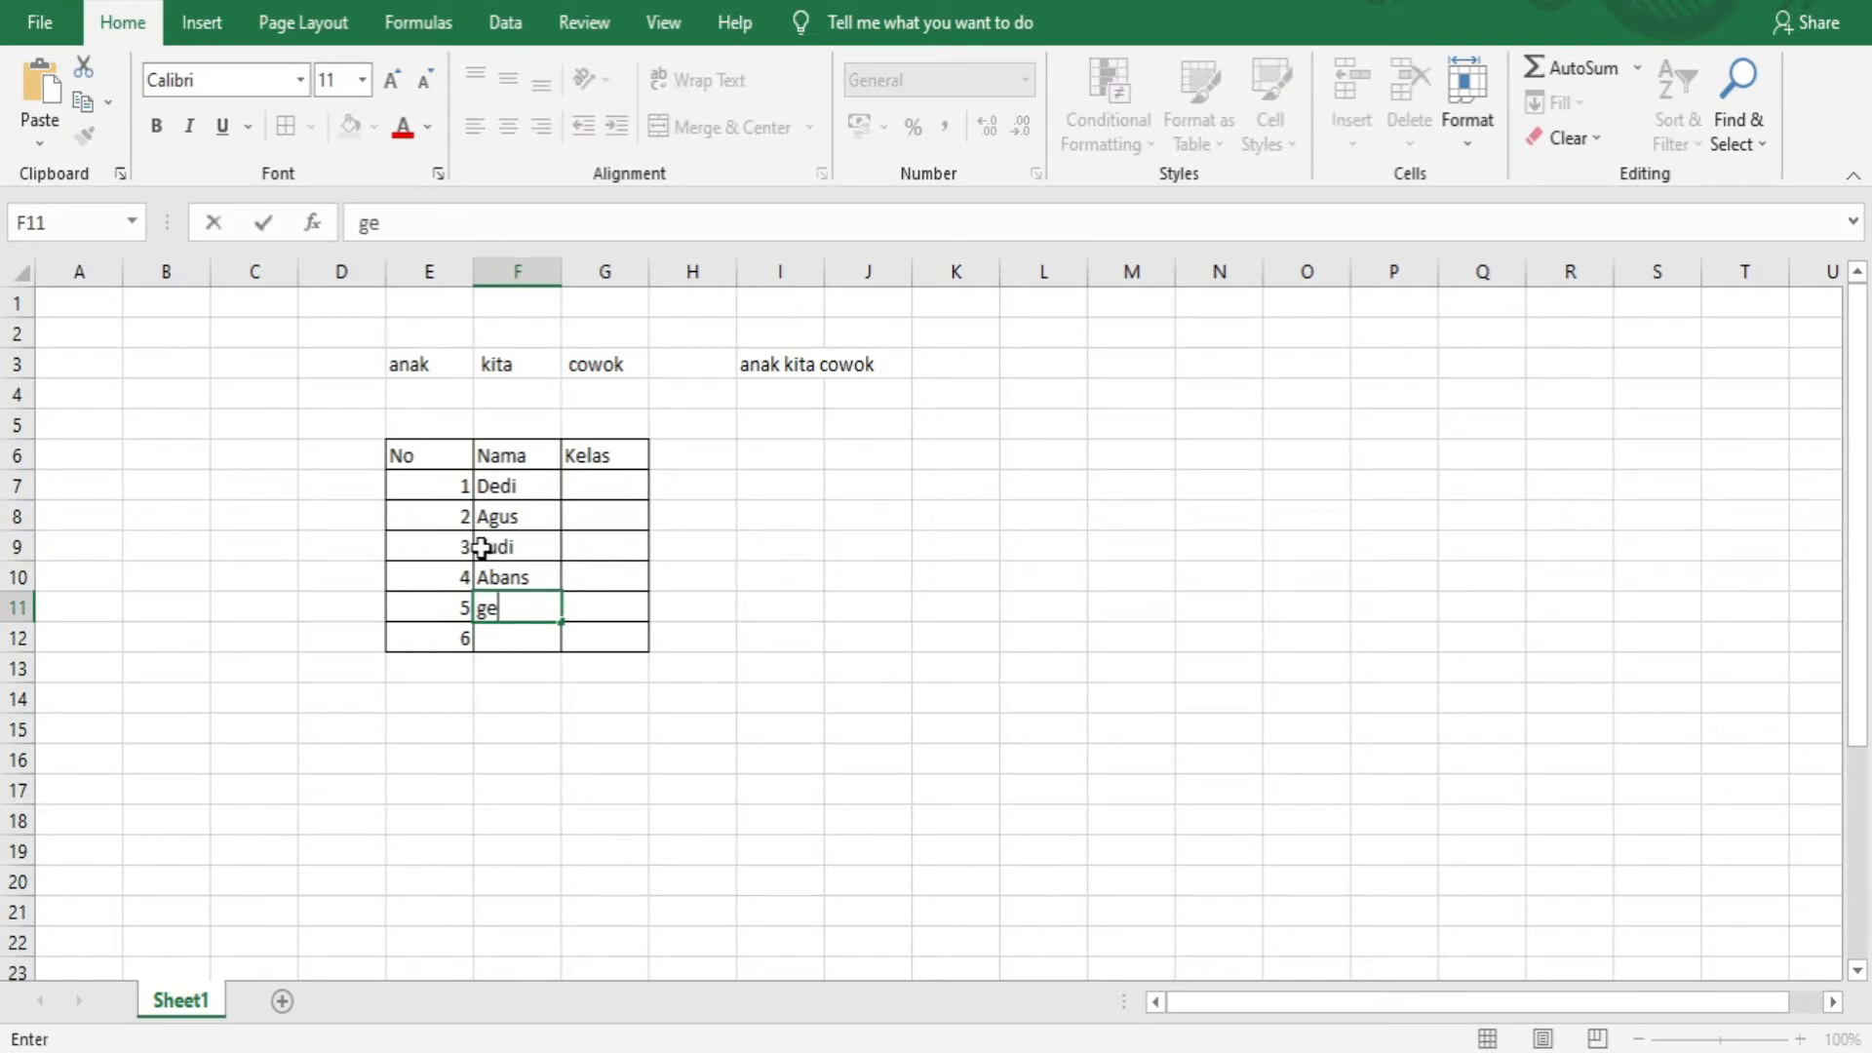
{"action": "key", "text": "BackSpace"}
{"action": "key", "text": "BackSpace"}
{"action": "type", "text": "Gea"}
{"action": "key", "text": "Return"}
{"action": "type", "text": "Nik"}
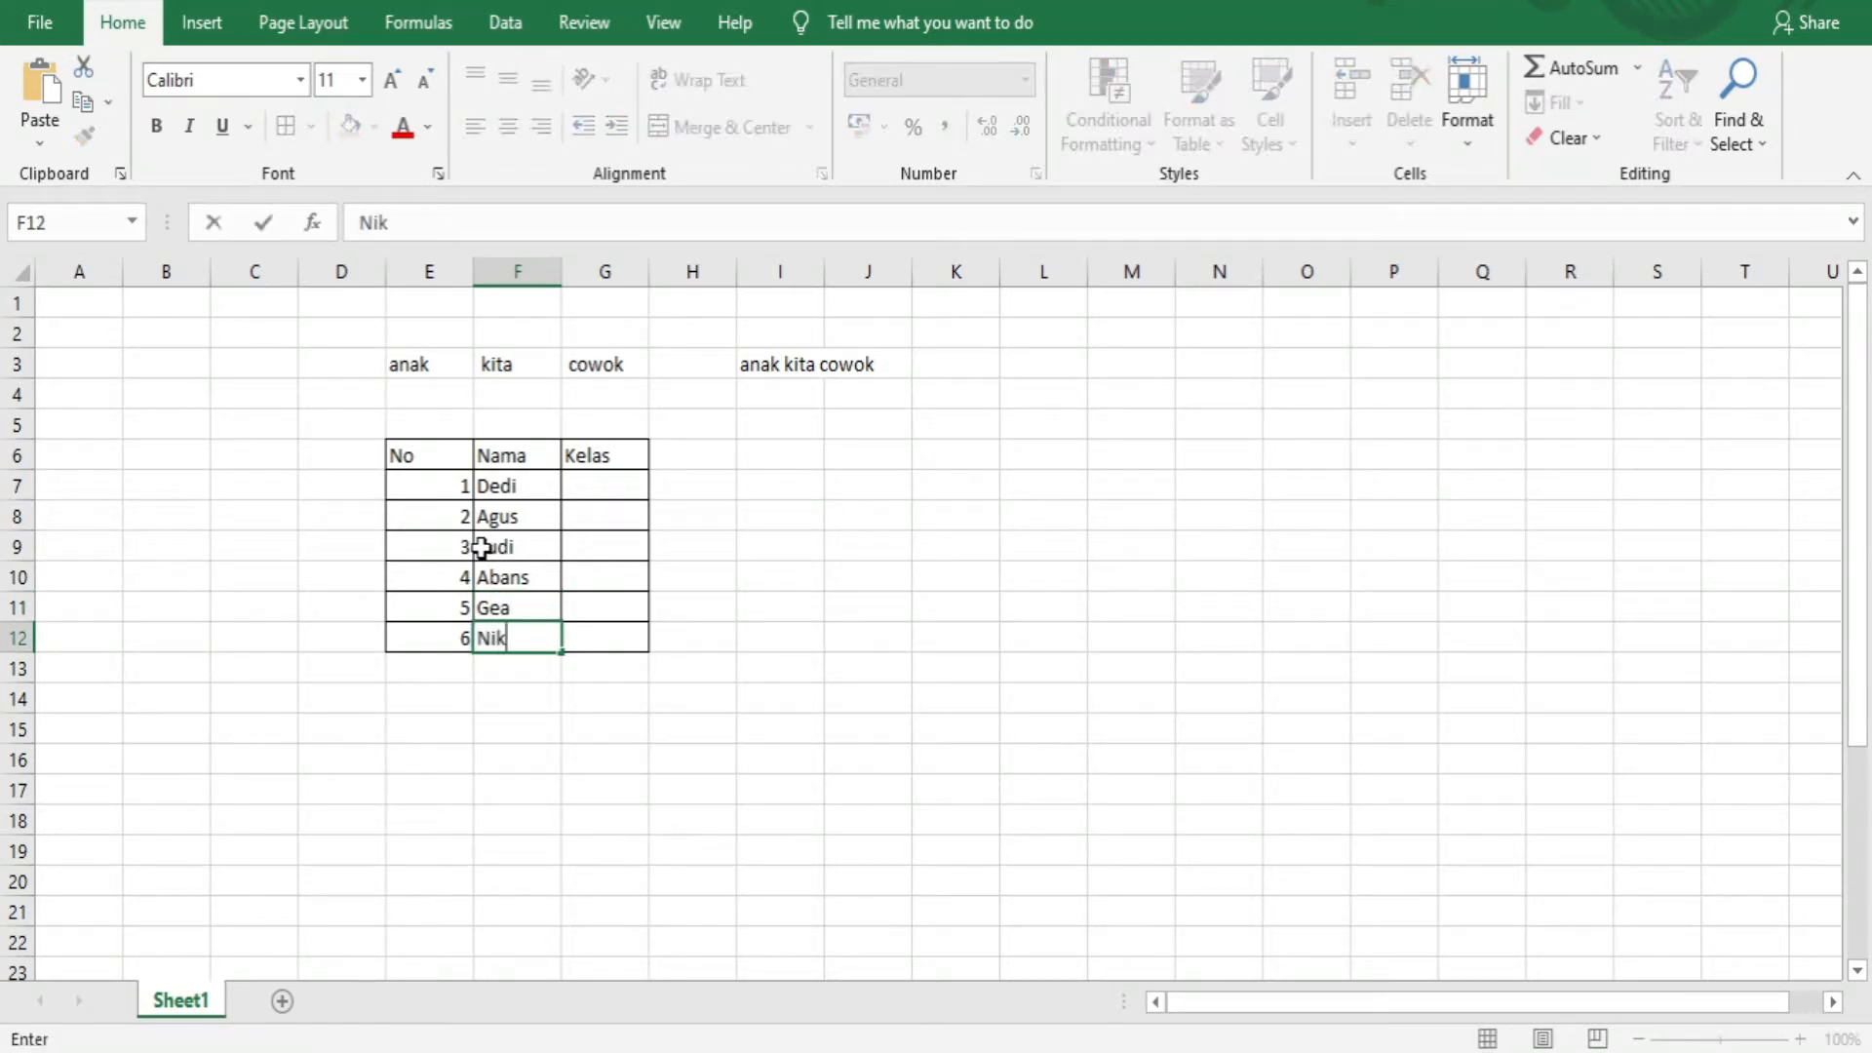
{"action": "type", "text": "a"}
{"action": "key", "text": "Tab"}
Enter the class values 2, 4, 3, 5, 6 and 1 in G7:G12
{"action": "key", "text": "Up"}
{"action": "key", "text": "Up"}
{"action": "key", "text": "Up"}
{"action": "key", "text": "Up"}
{"action": "key", "text": "Up"}
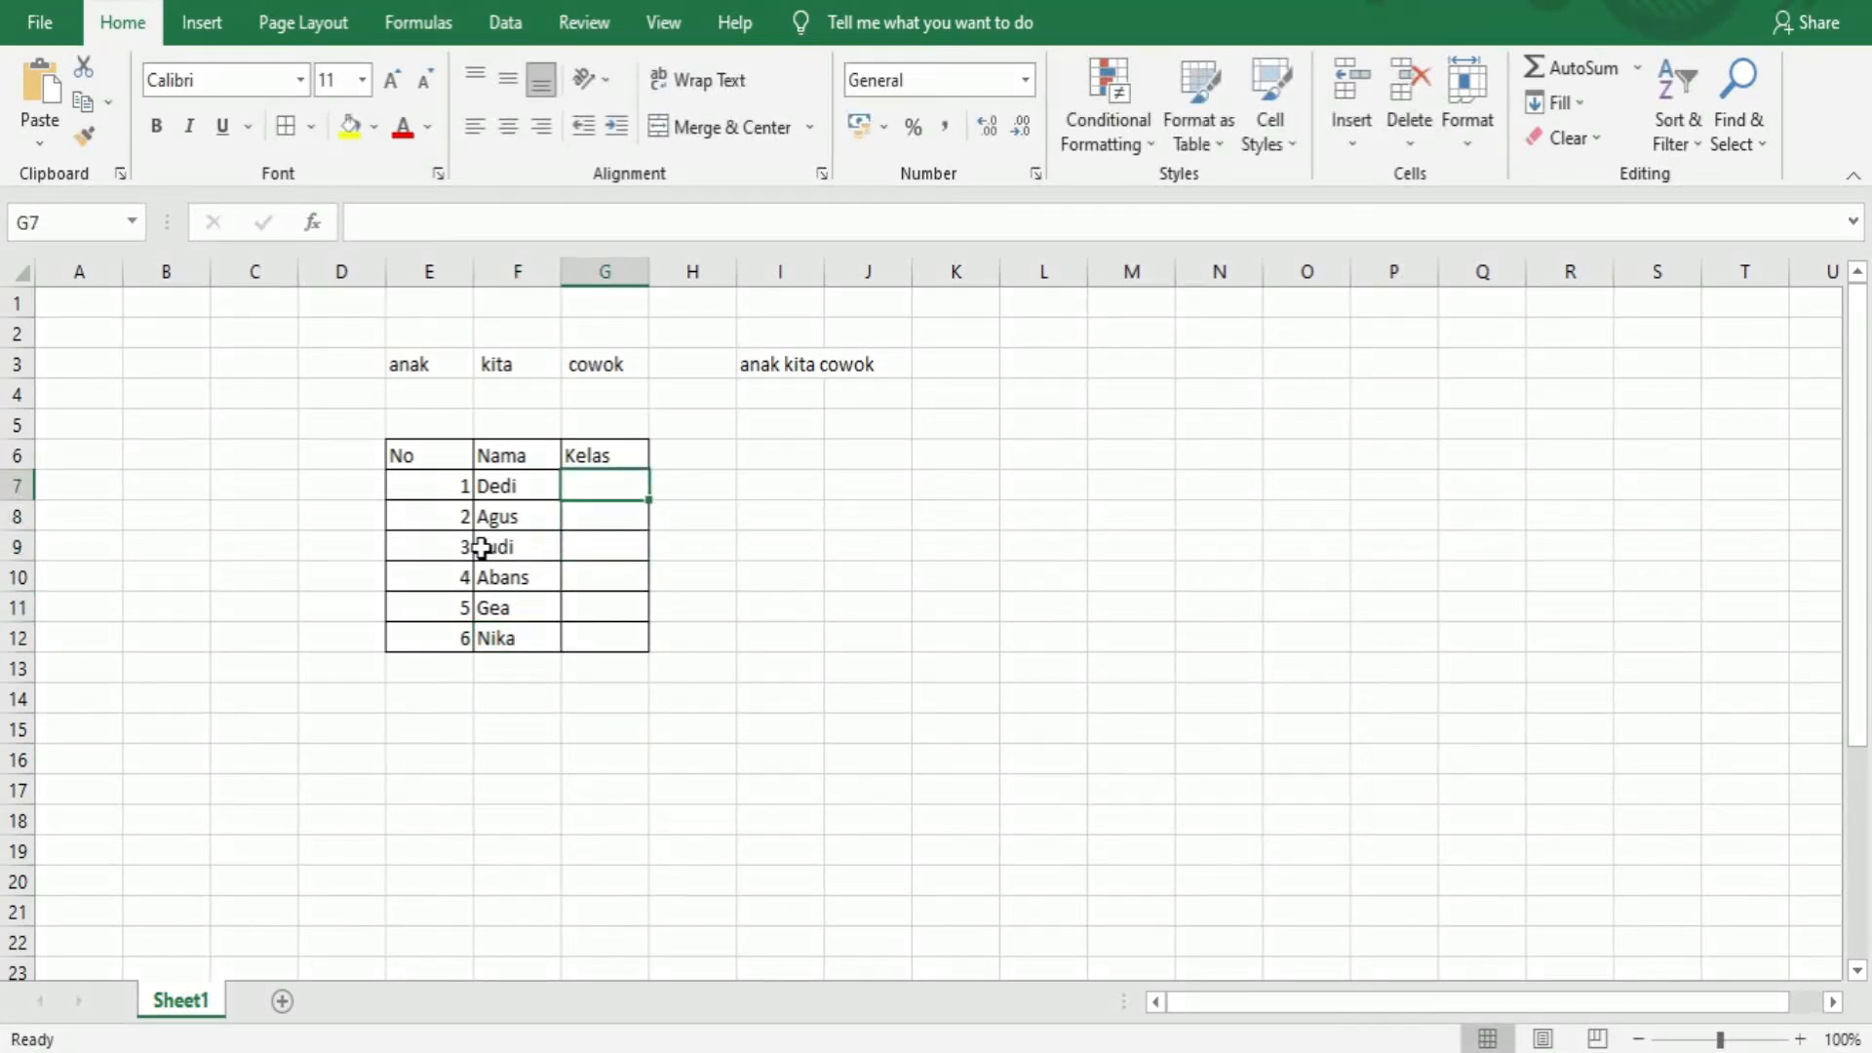
{"action": "type", "text": "2"}
{"action": "key", "text": "Return"}
{"action": "type", "text": "4"}
{"action": "key", "text": "Return"}
{"action": "type", "text": "3"}
{"action": "key", "text": "Return"}
{"action": "type", "text": "5"}
{"action": "key", "text": "Return"}
{"action": "type", "text": "6"}
{"action": "key", "text": "Return"}
{"action": "type", "text": "1"}
{"action": "key", "text": "Return"}
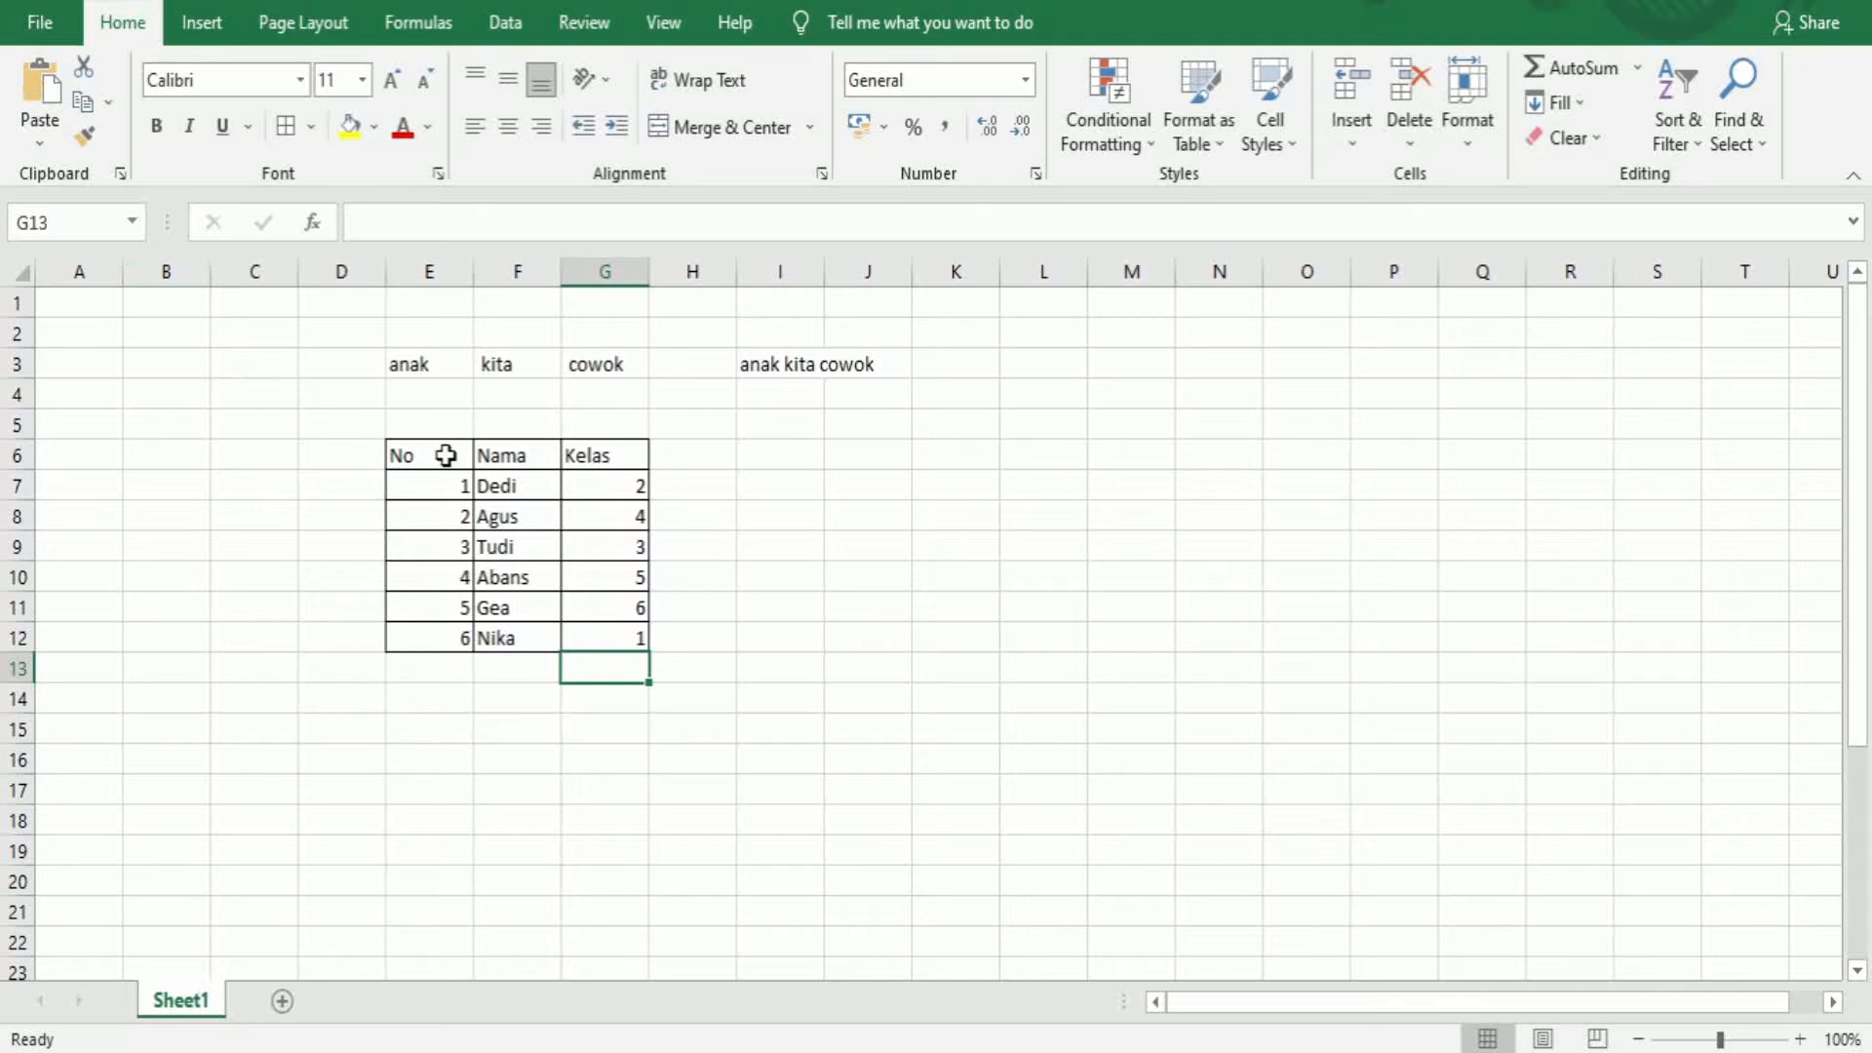
Center the headers in E6:G6
{"action": "left_click_drag", "start_coordinate": [437, 455], "coordinate": [642, 452]}
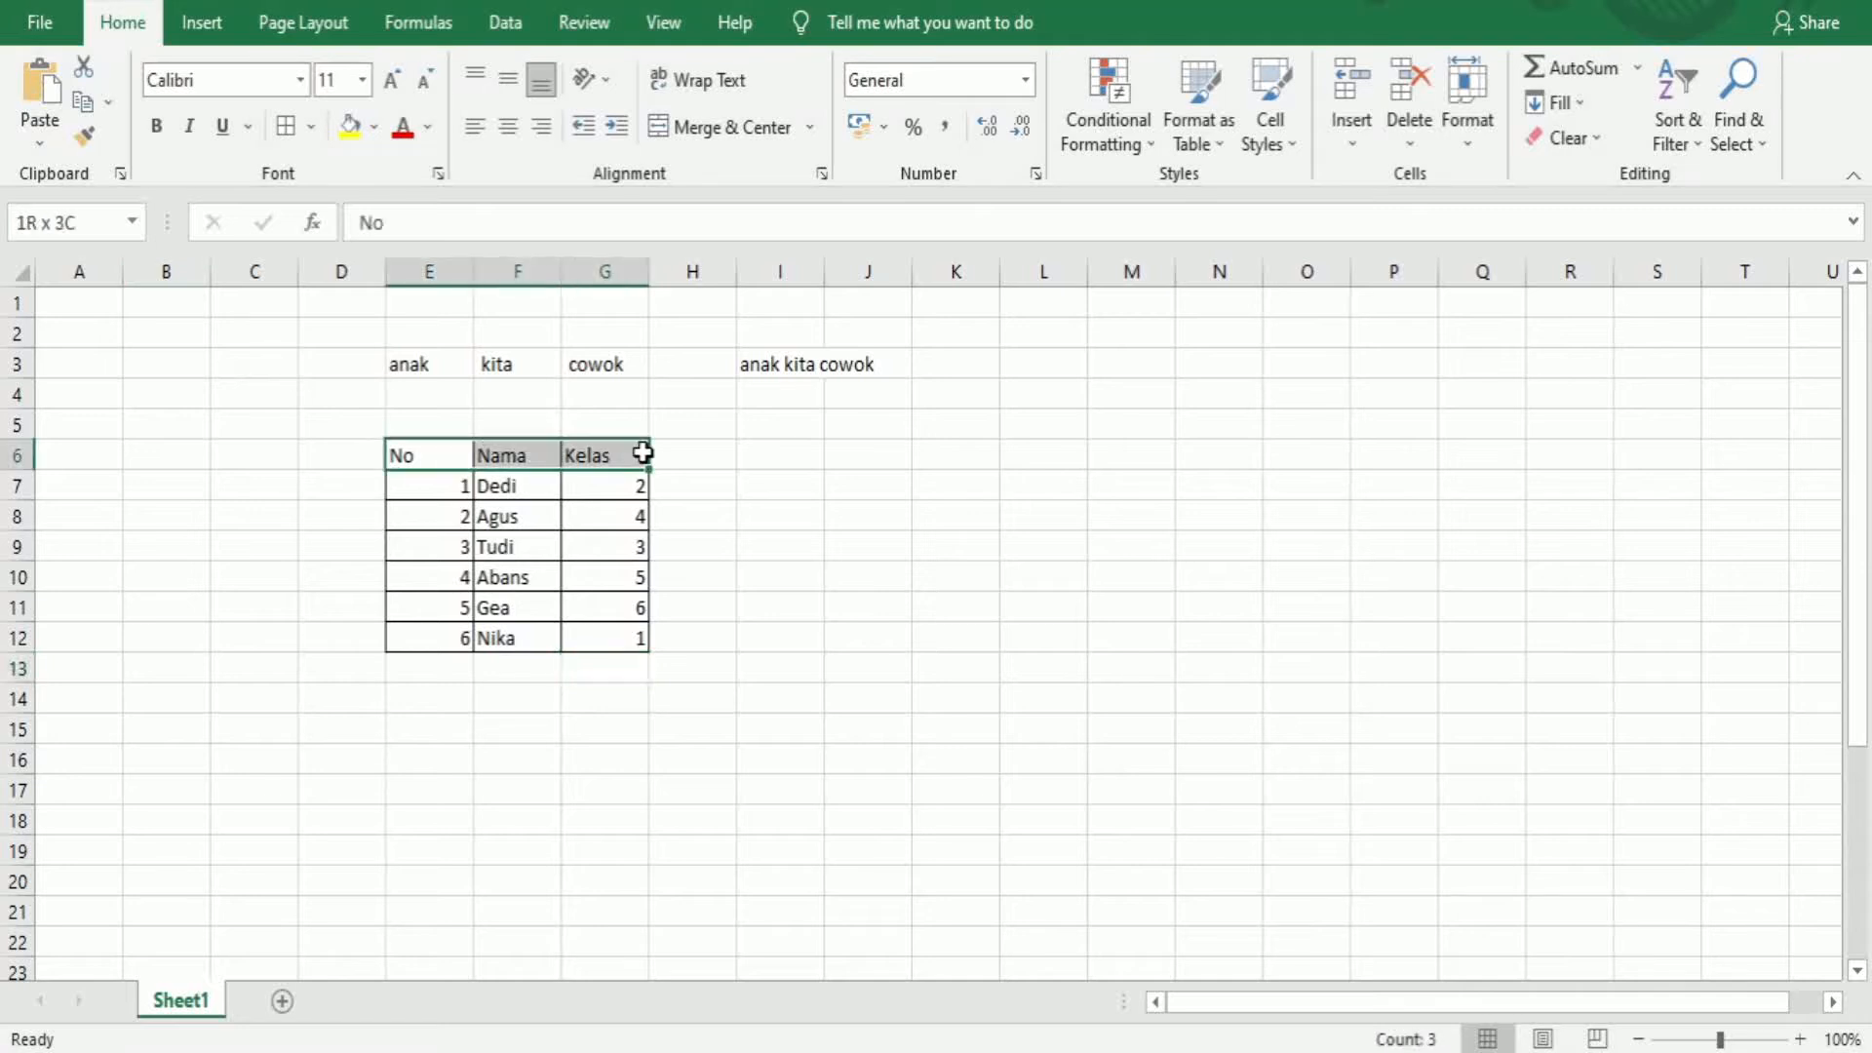
{"action": "left_click", "coordinate": [507, 127]}
Left-align the row numbers in E7:E12
{"action": "left_click_drag", "start_coordinate": [456, 490], "coordinate": [459, 634]}
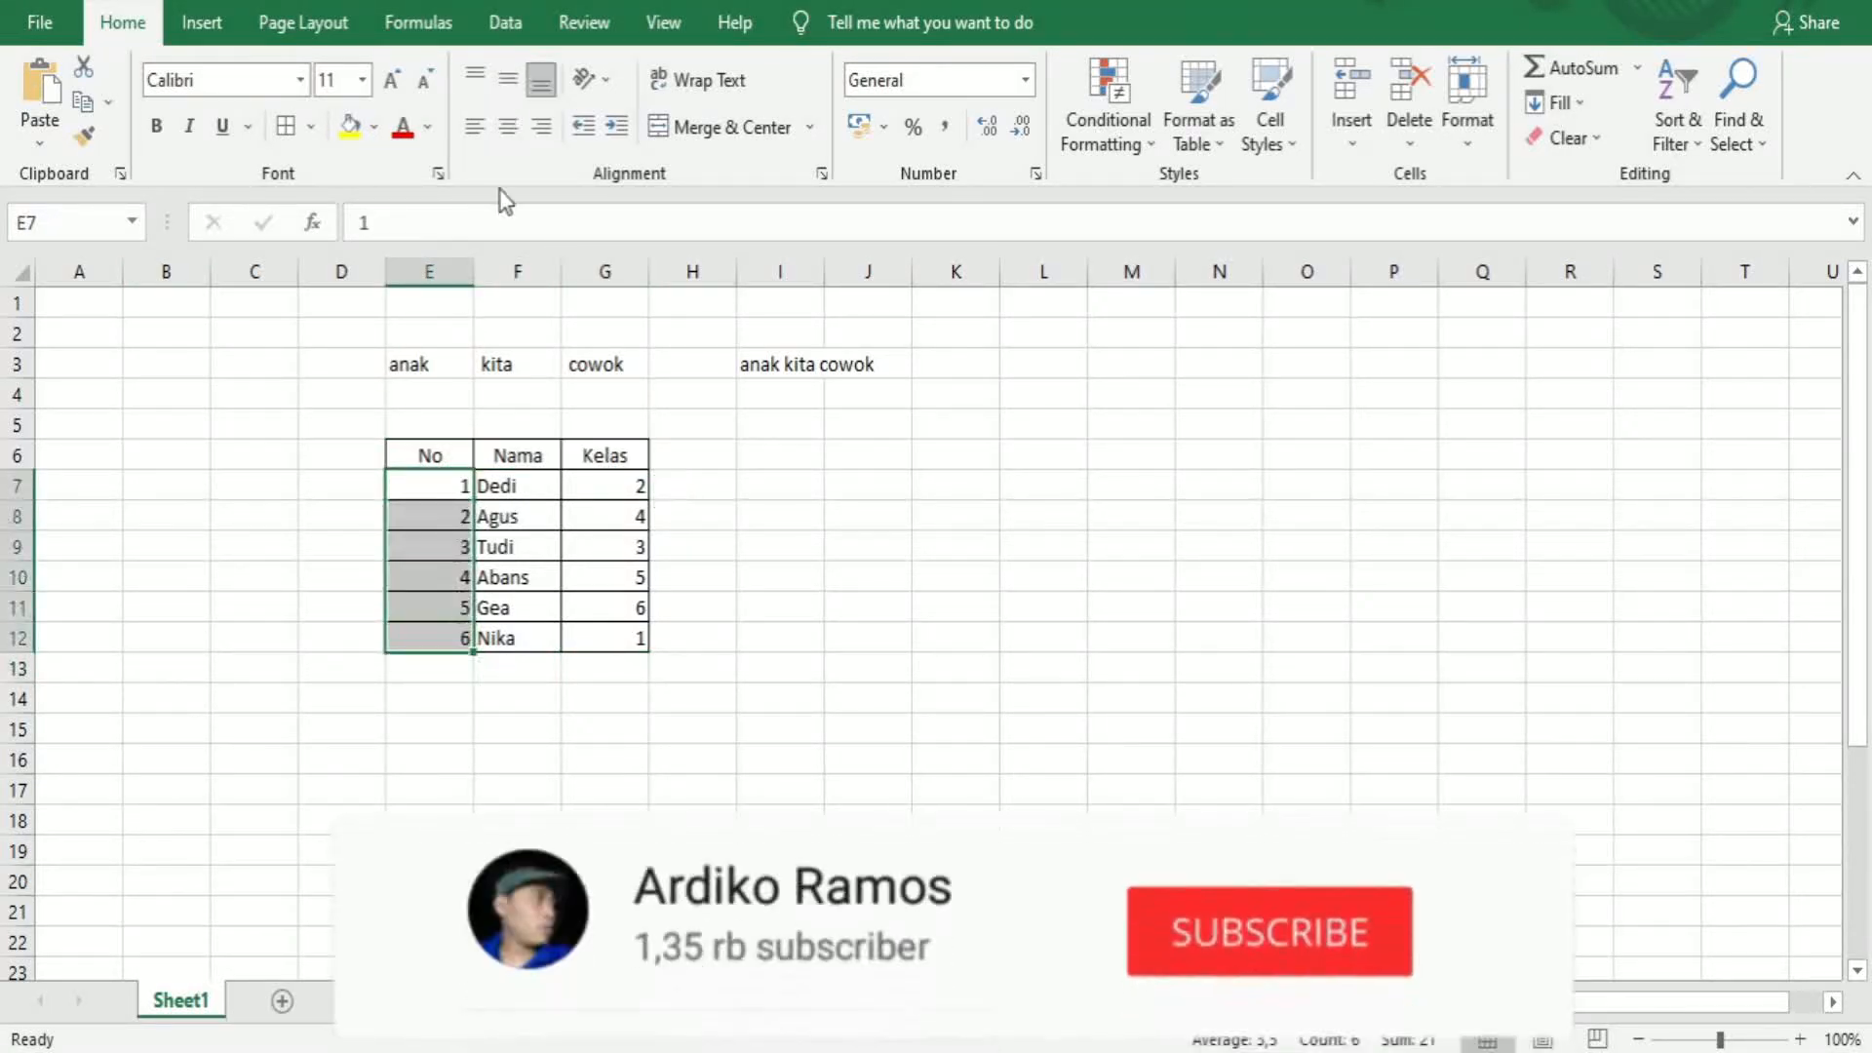
{"action": "left_click", "coordinate": [475, 127]}
Center the row numbers in E7:E12
{"action": "left_click_drag", "start_coordinate": [463, 453], "coordinate": [639, 634]}
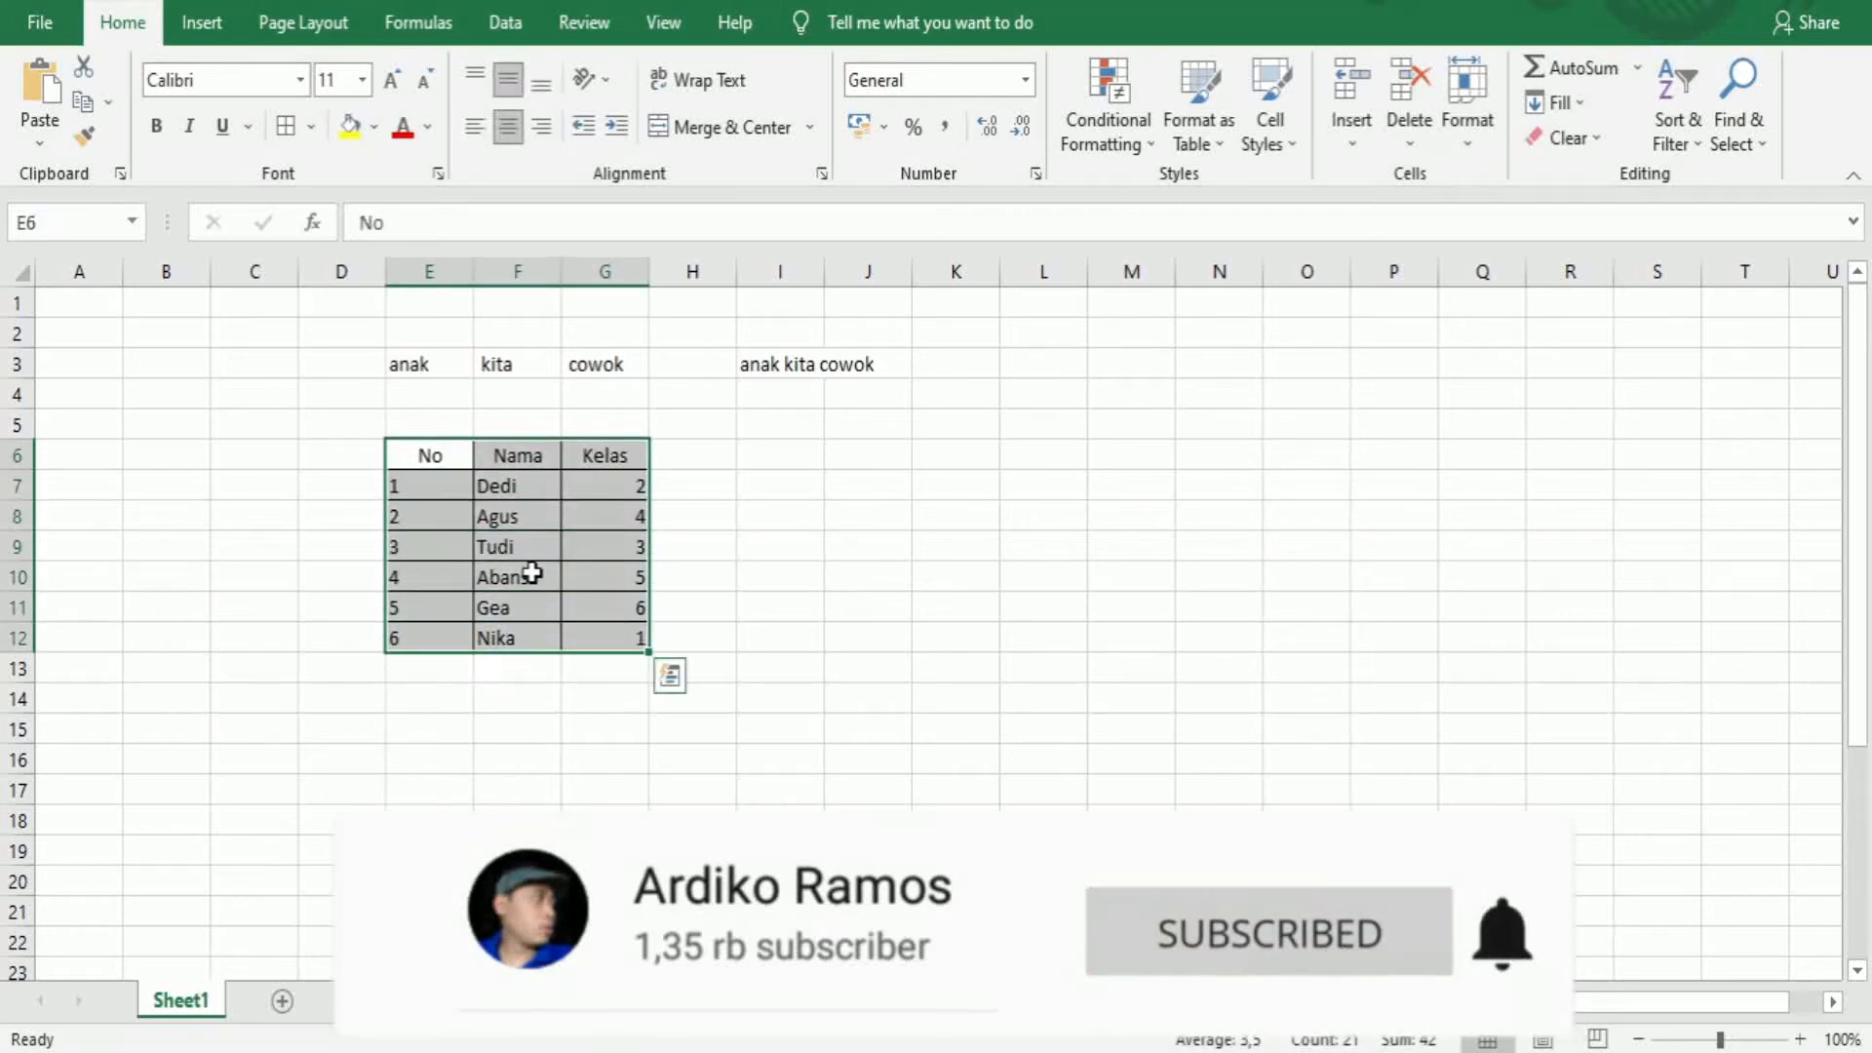
{"action": "left_click_drag", "start_coordinate": [427, 484], "coordinate": [435, 635]}
{"action": "left_click", "coordinate": [508, 127]}
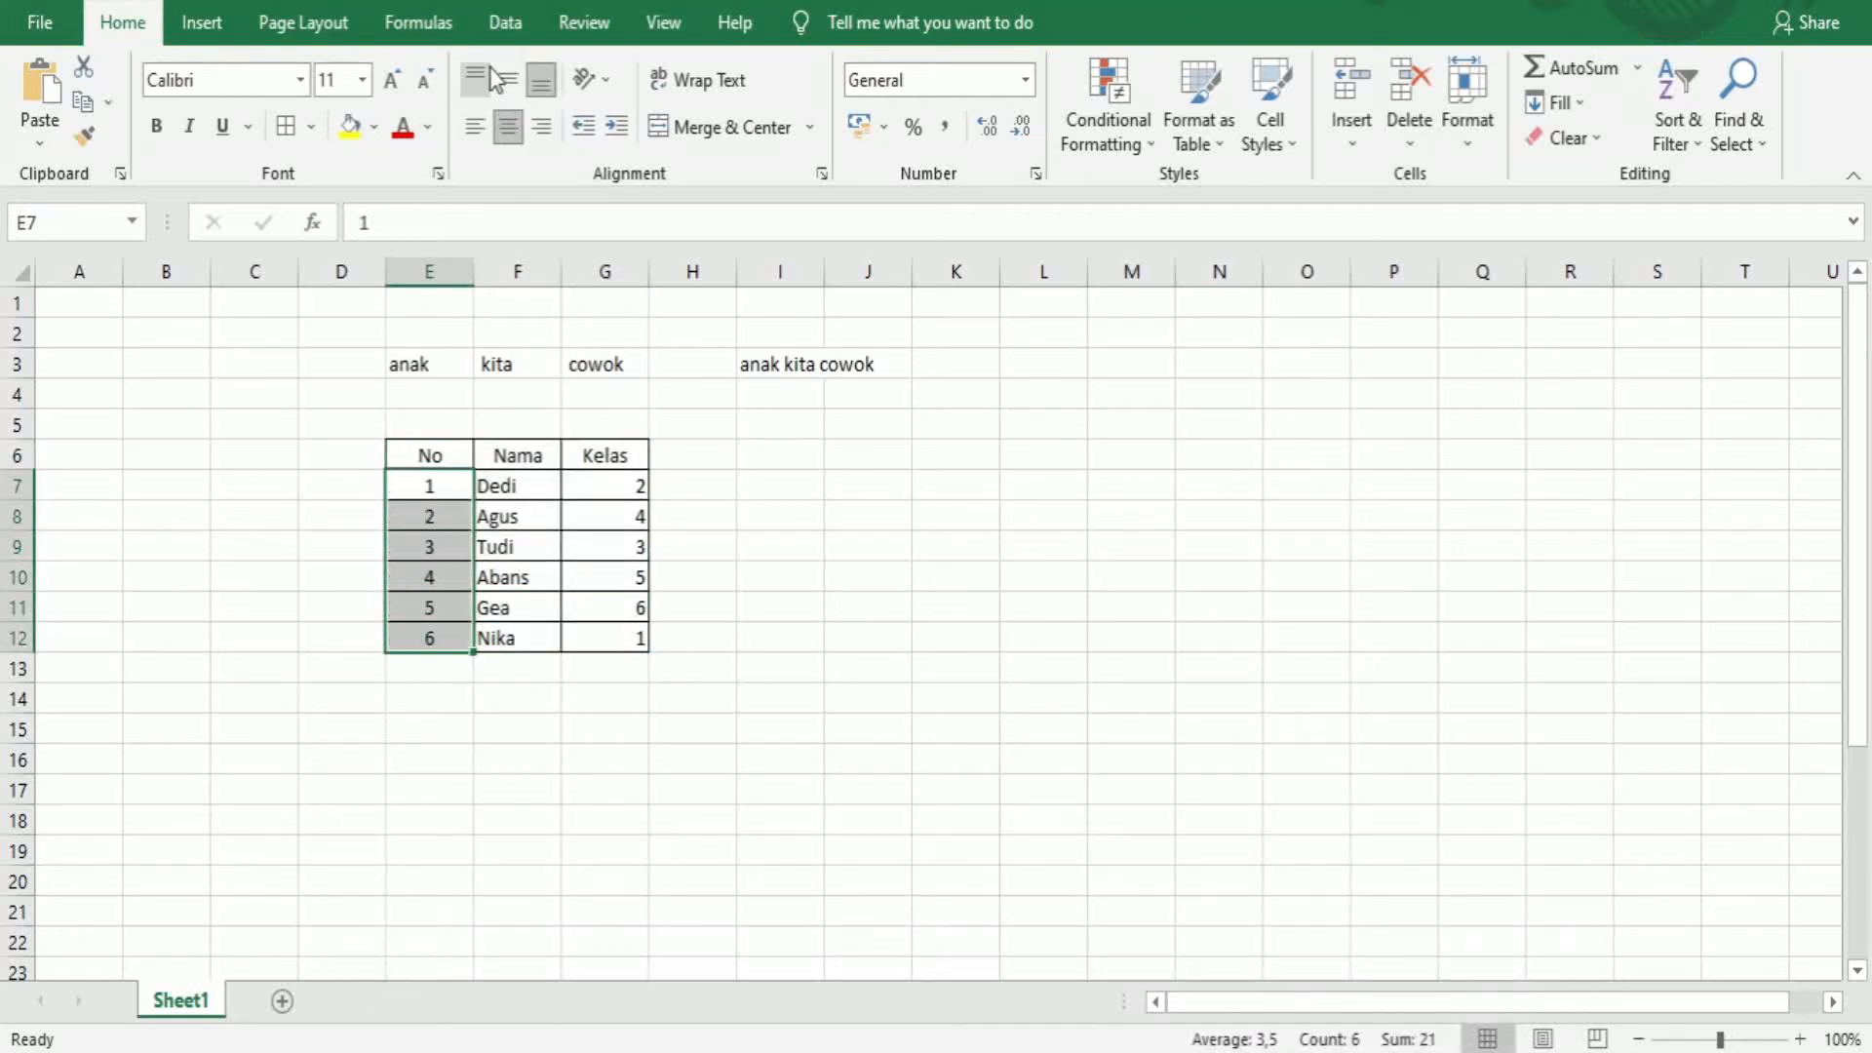
Select the whole sheet and align its contents to the vertical middle
{"action": "left_click", "coordinate": [24, 277]}
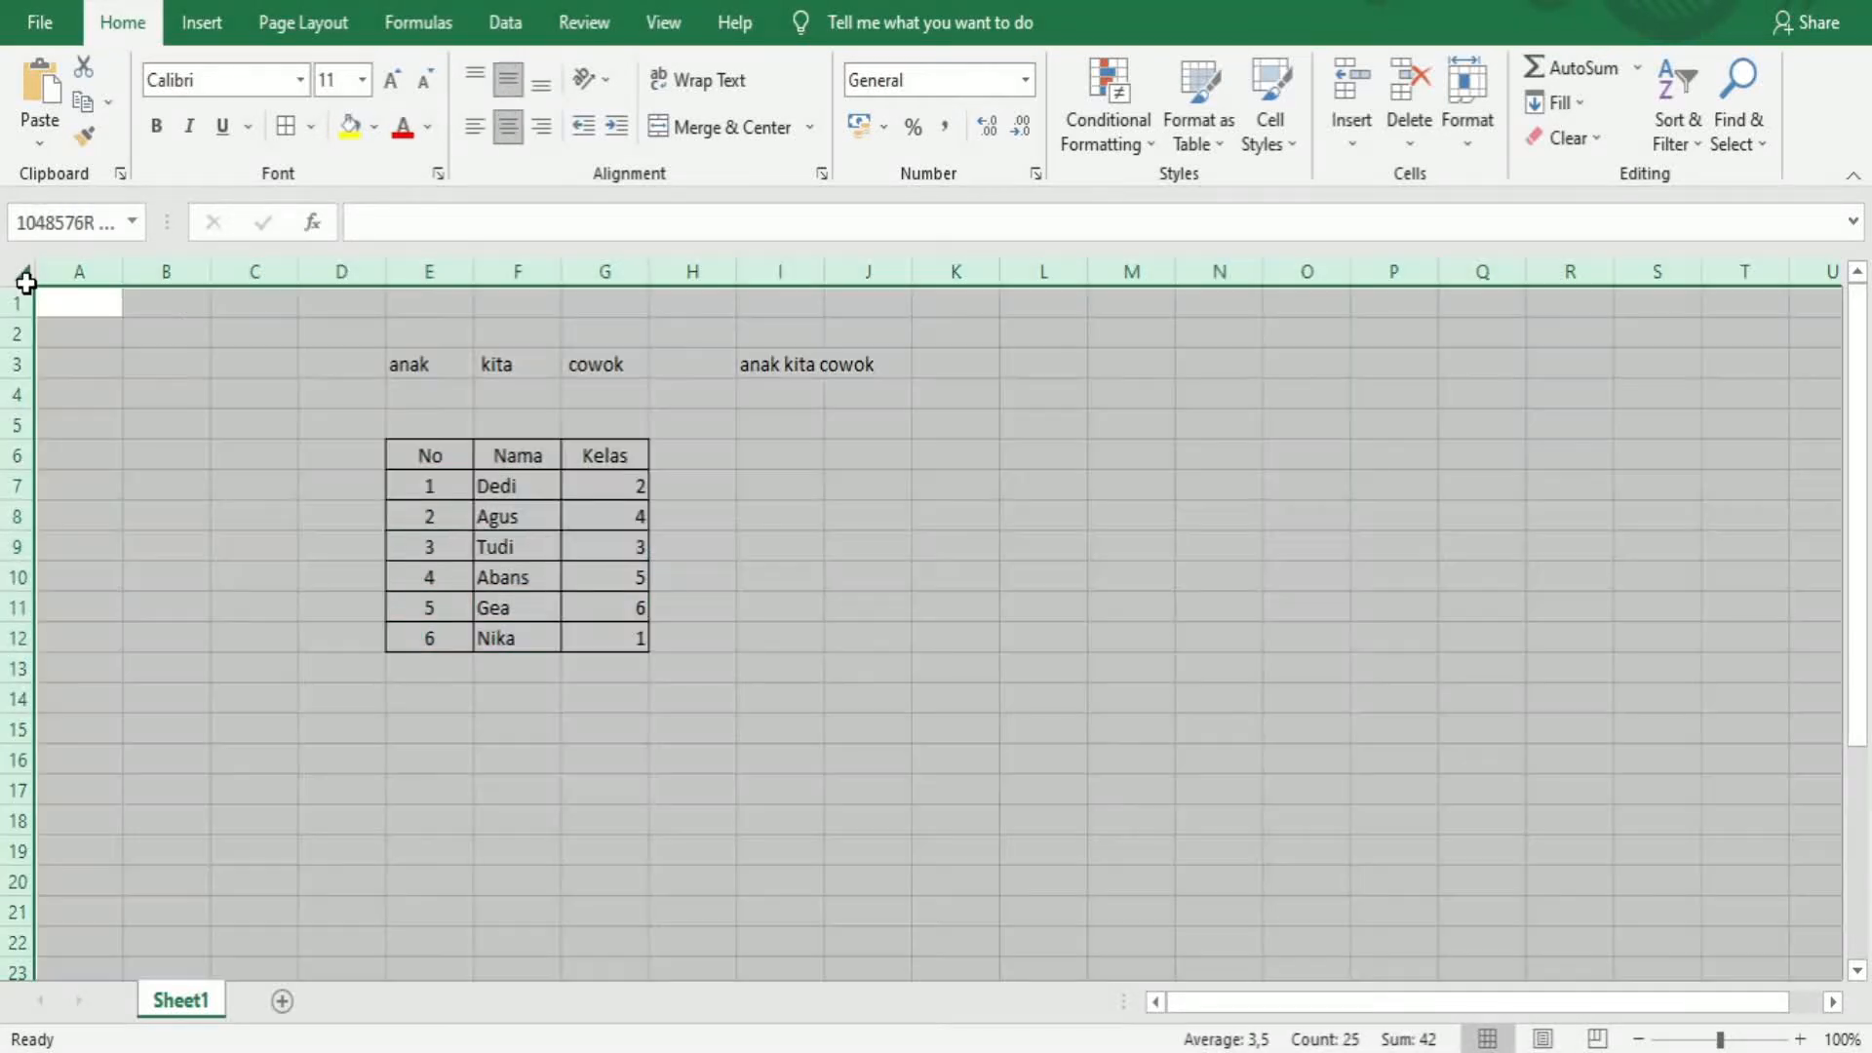
{"action": "left_click", "coordinate": [507, 78]}
Center the class values in G7:G12
{"action": "left_click_drag", "start_coordinate": [609, 485], "coordinate": [612, 637]}
{"action": "left_click", "coordinate": [508, 125]}
{"action": "left_click", "coordinate": [686, 543]}
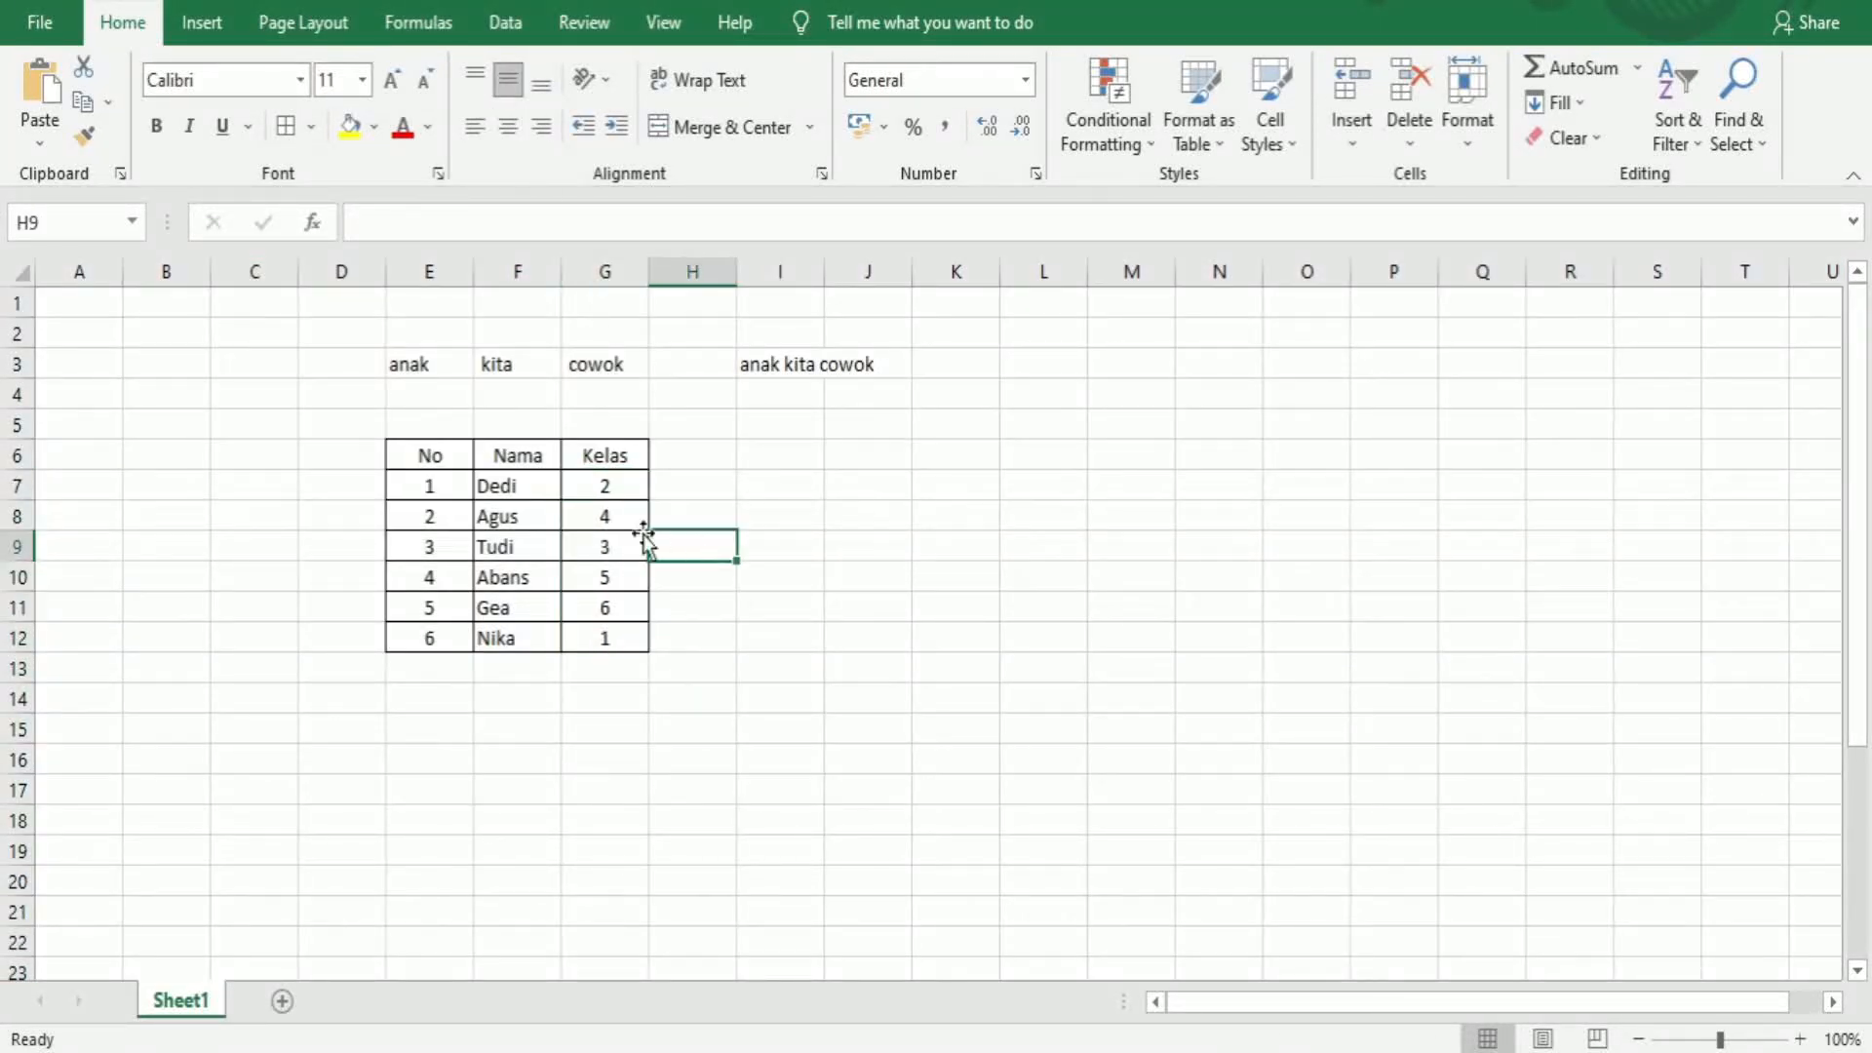
Copy the header row E6:G6
{"action": "left_click", "coordinate": [422, 446]}
{"action": "left_click_drag", "start_coordinate": [422, 447], "coordinate": [605, 451]}
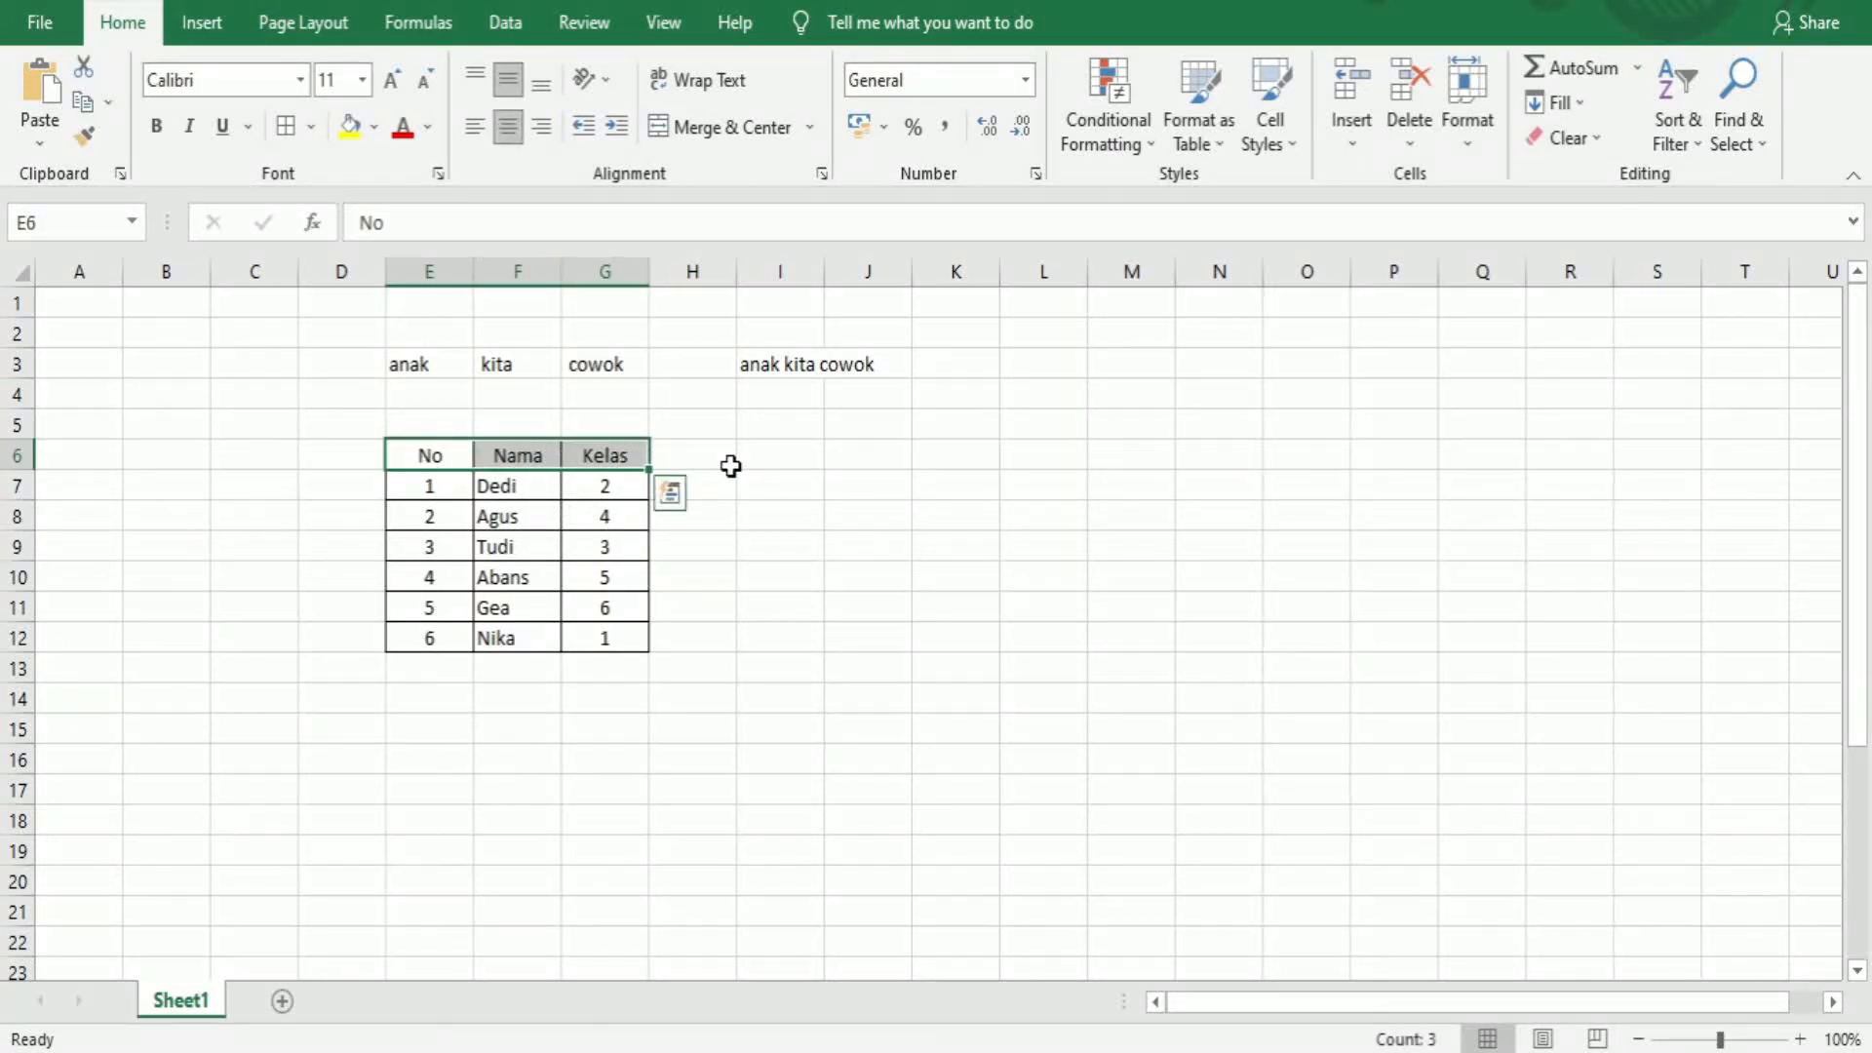
{"action": "key", "text": "ctrl+c"}
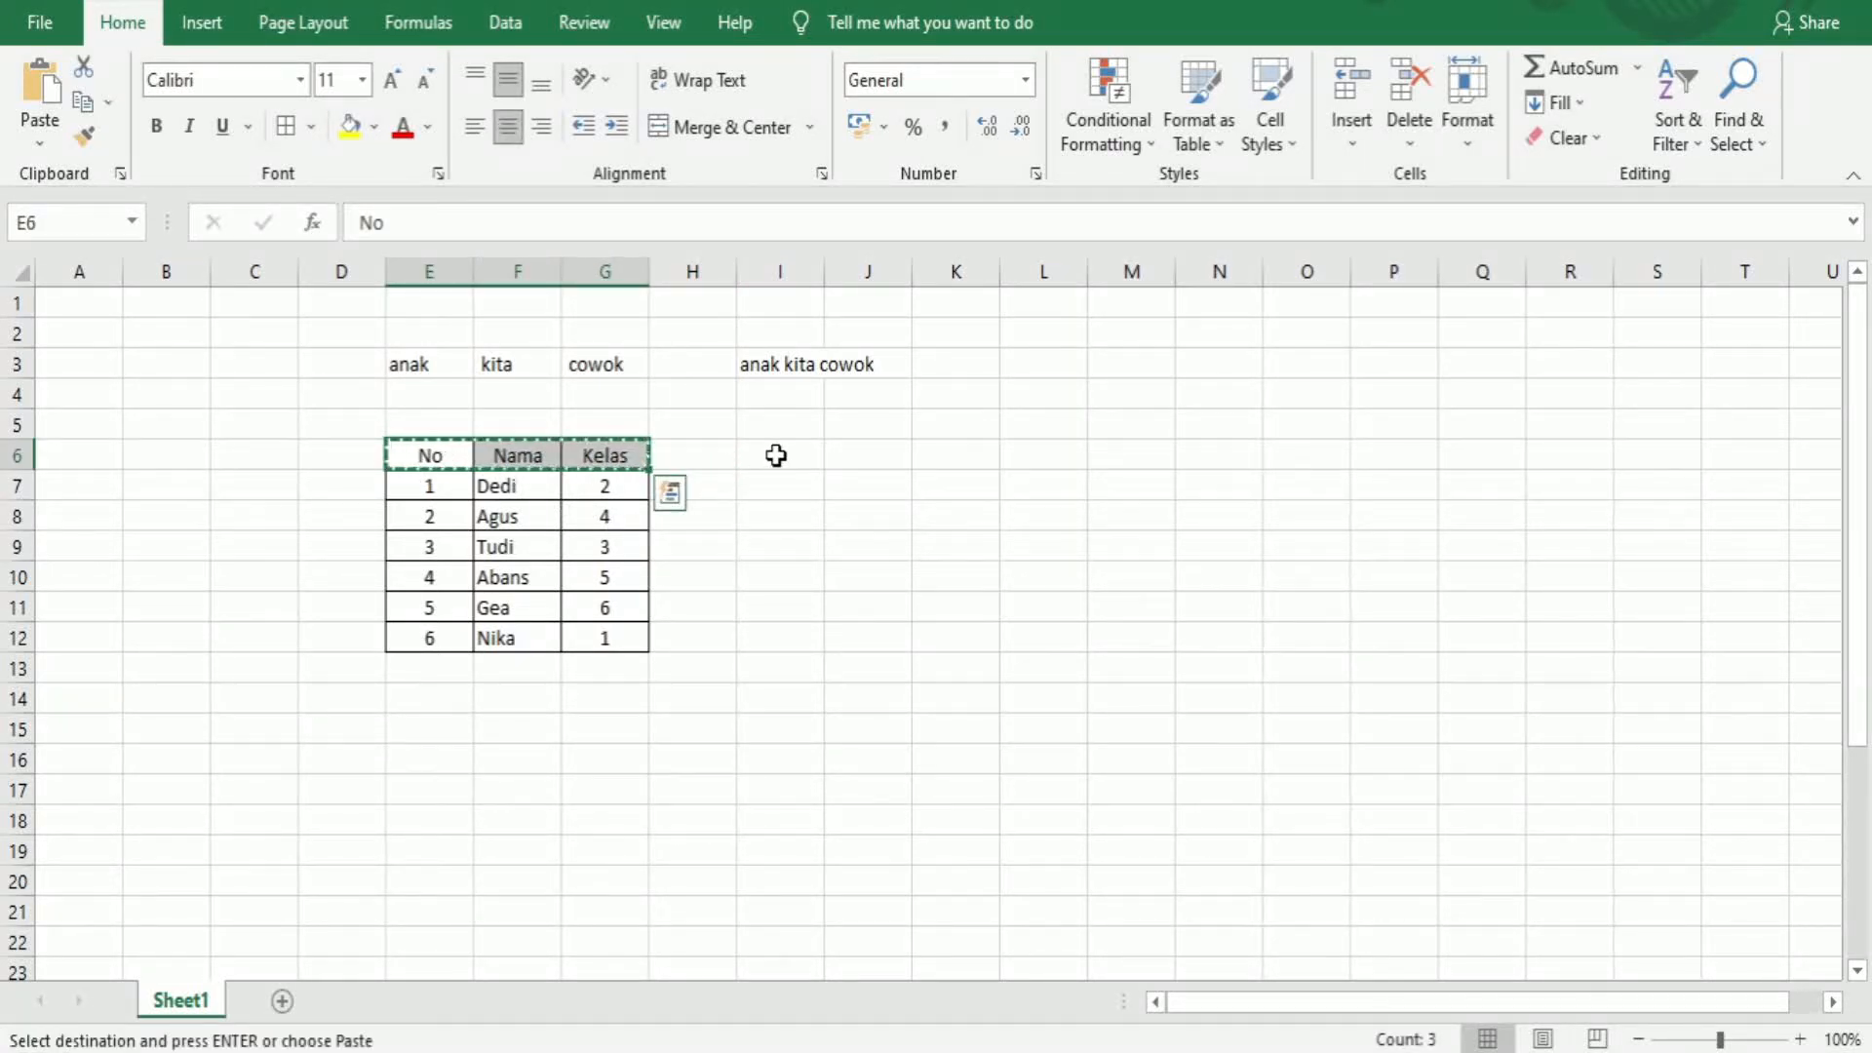
Paste the copied header row transposed into I6:I8
{"action": "left_click", "coordinate": [776, 455]}
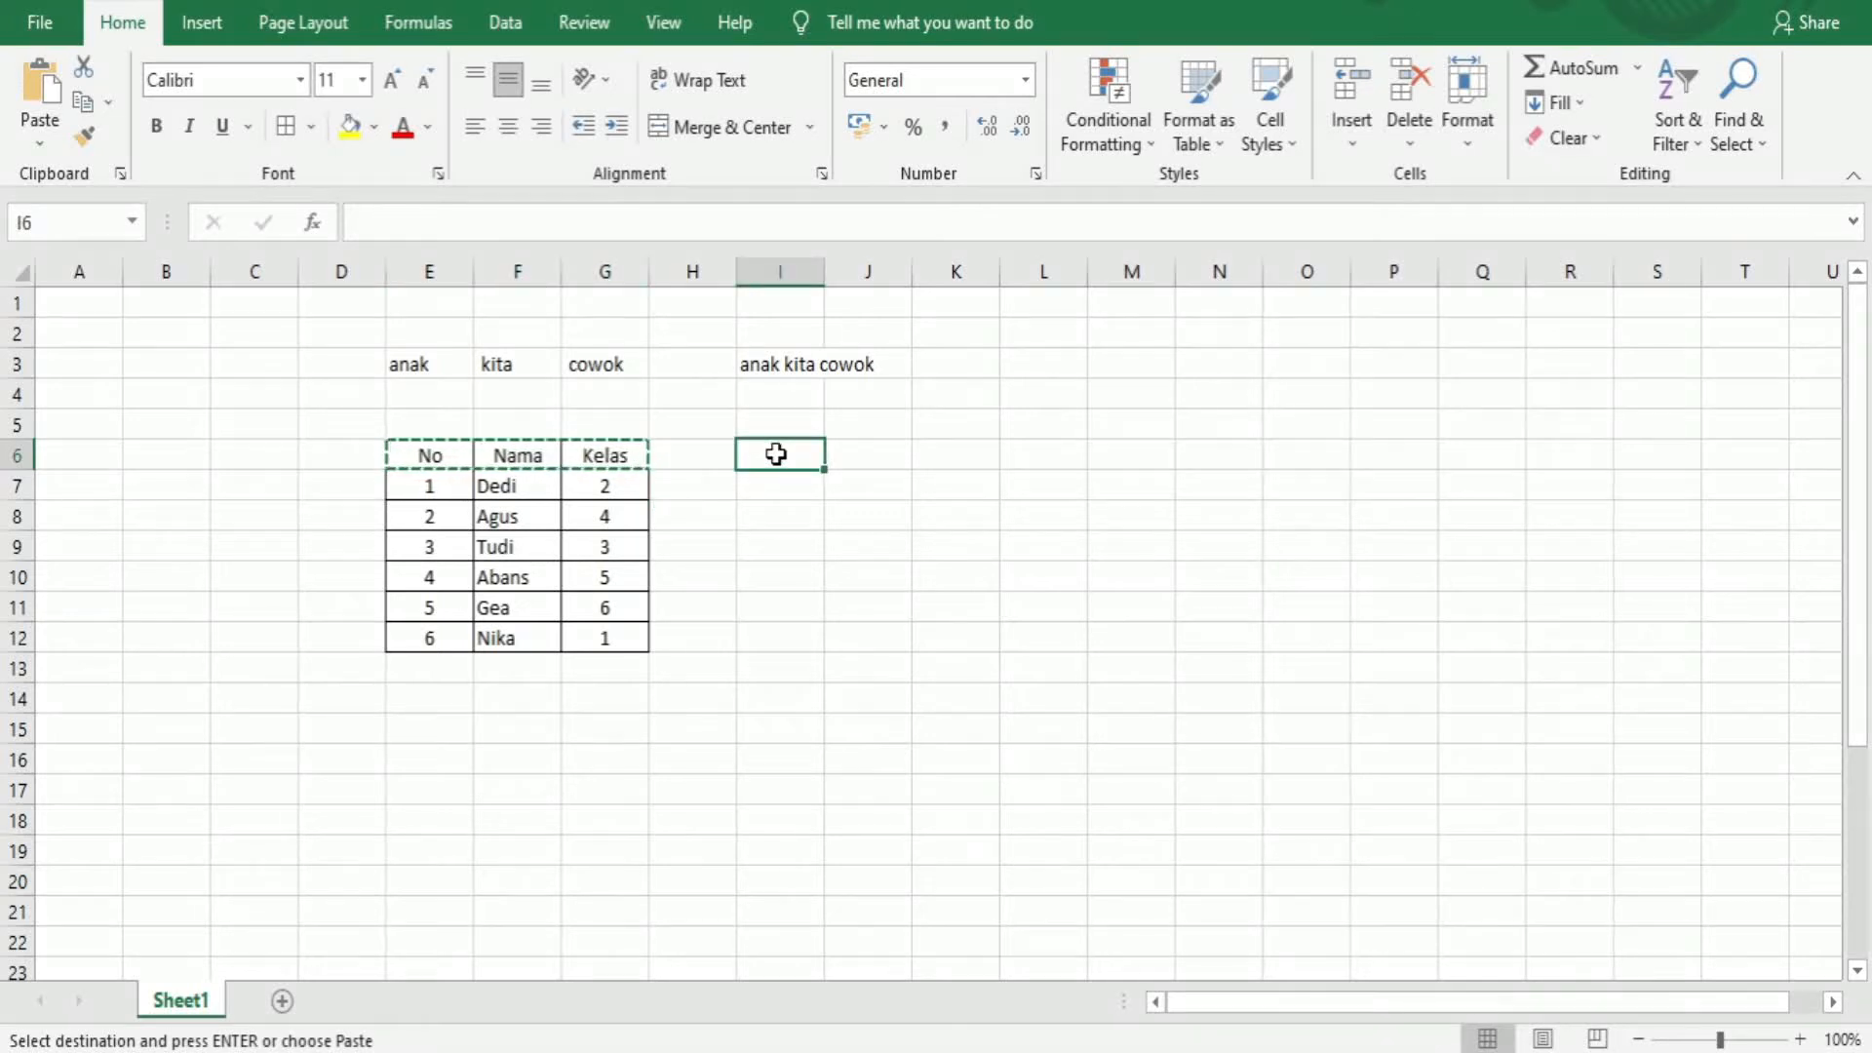
{"action": "right_click", "coordinate": [776, 456]}
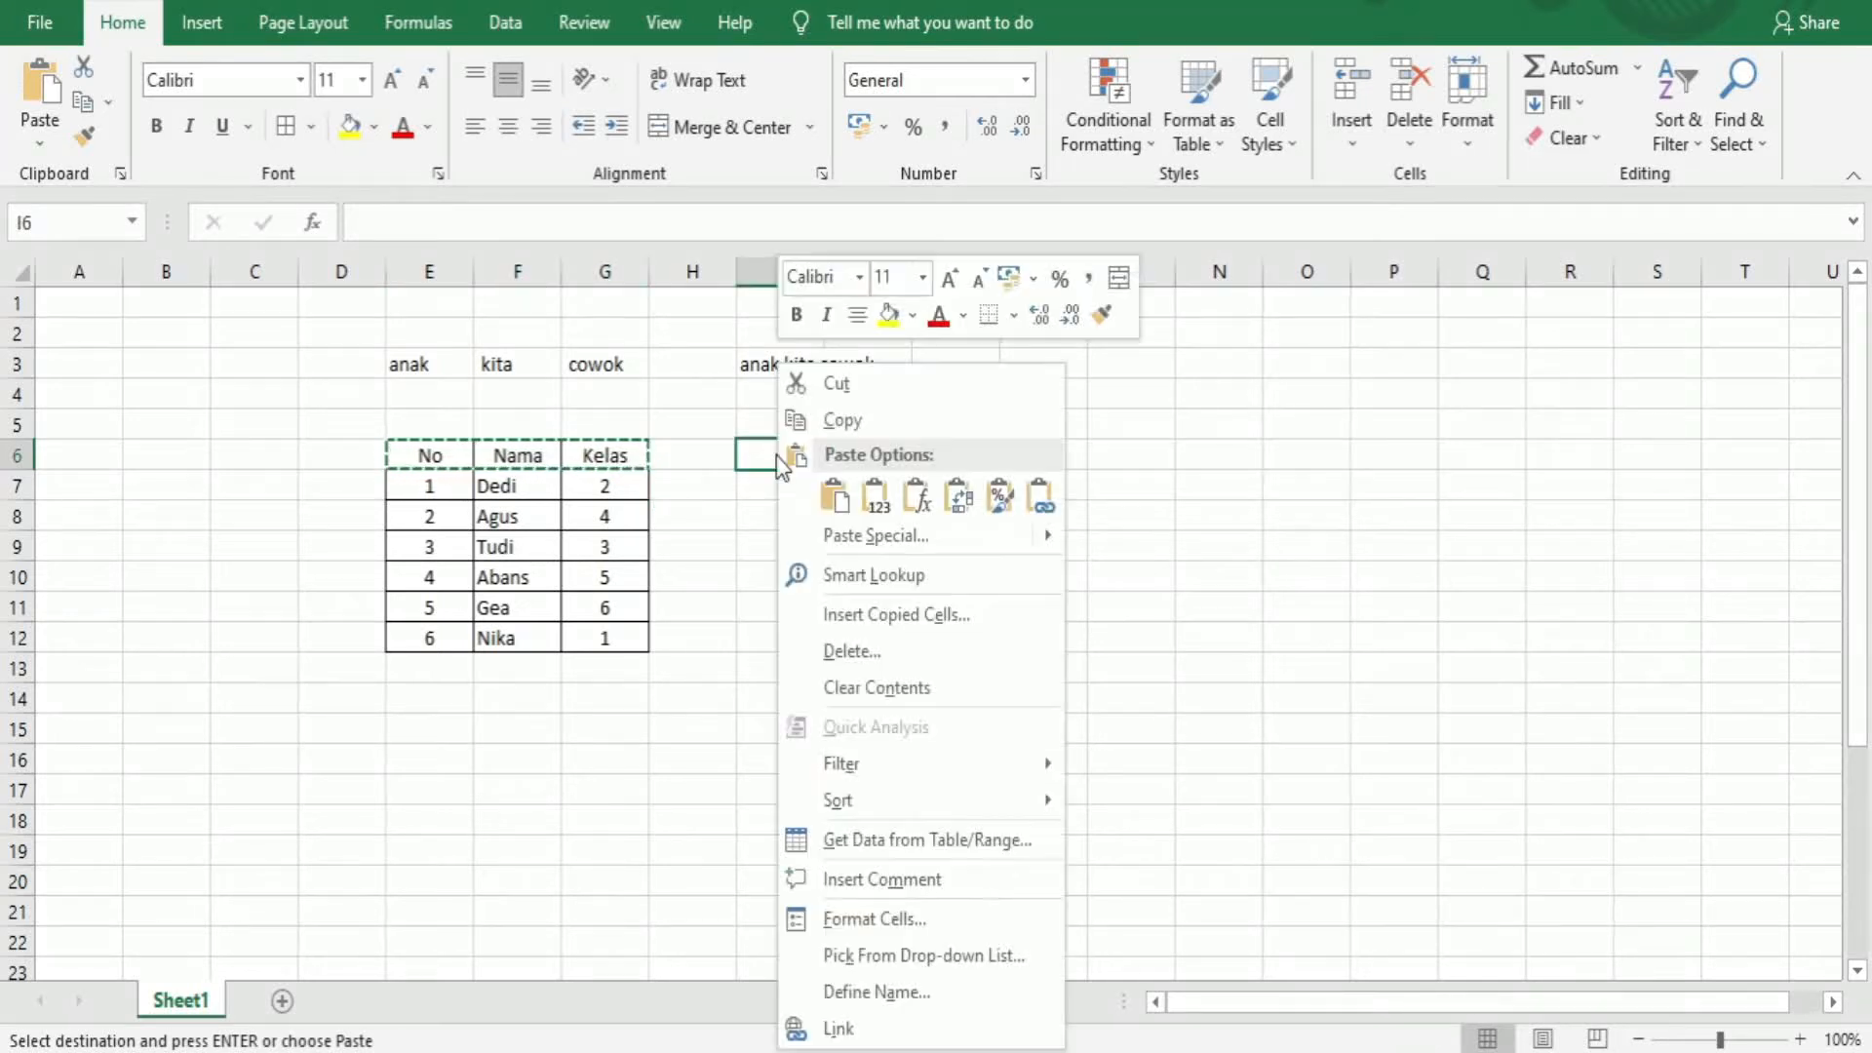
{"action": "left_click", "coordinate": [956, 498]}
Copy the row numbers E7:E12 and paste them transposed into J6:O6
{"action": "left_click", "coordinate": [745, 577]}
{"action": "left_click_drag", "start_coordinate": [435, 495], "coordinate": [440, 639]}
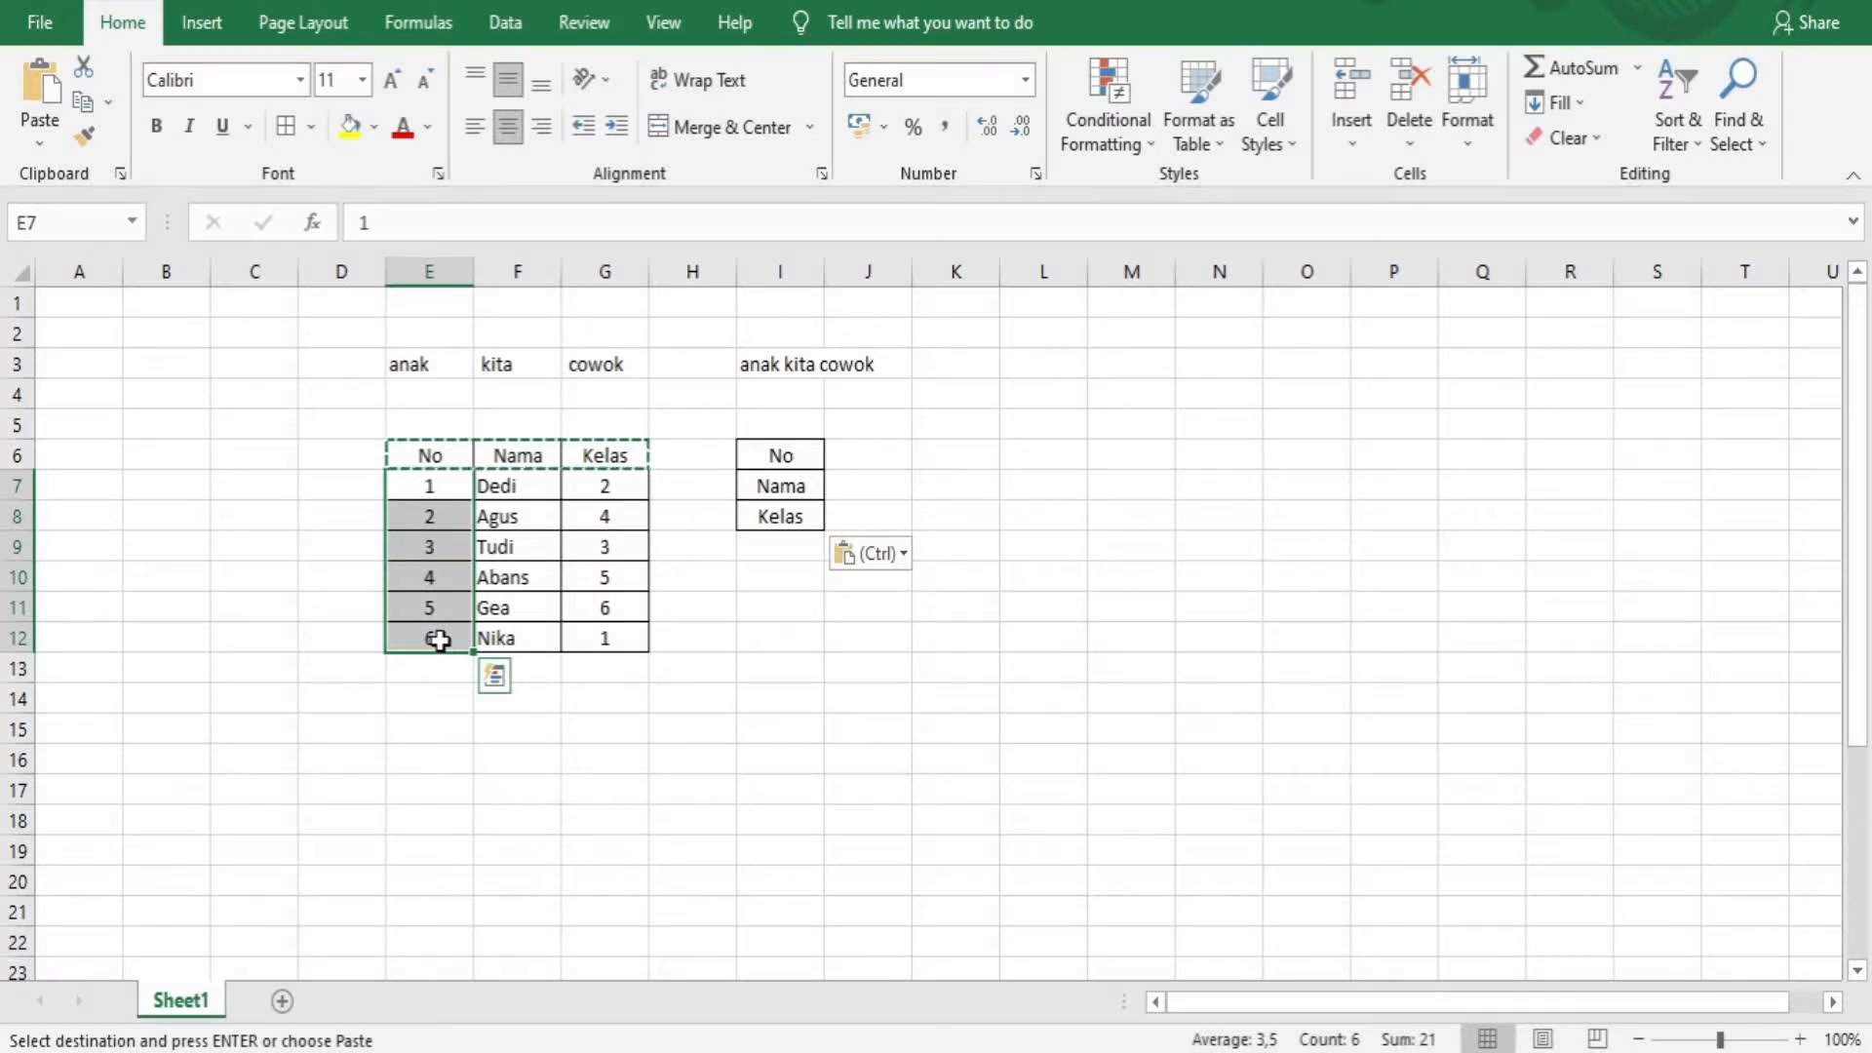
{"action": "key", "text": "ctrl+c"}
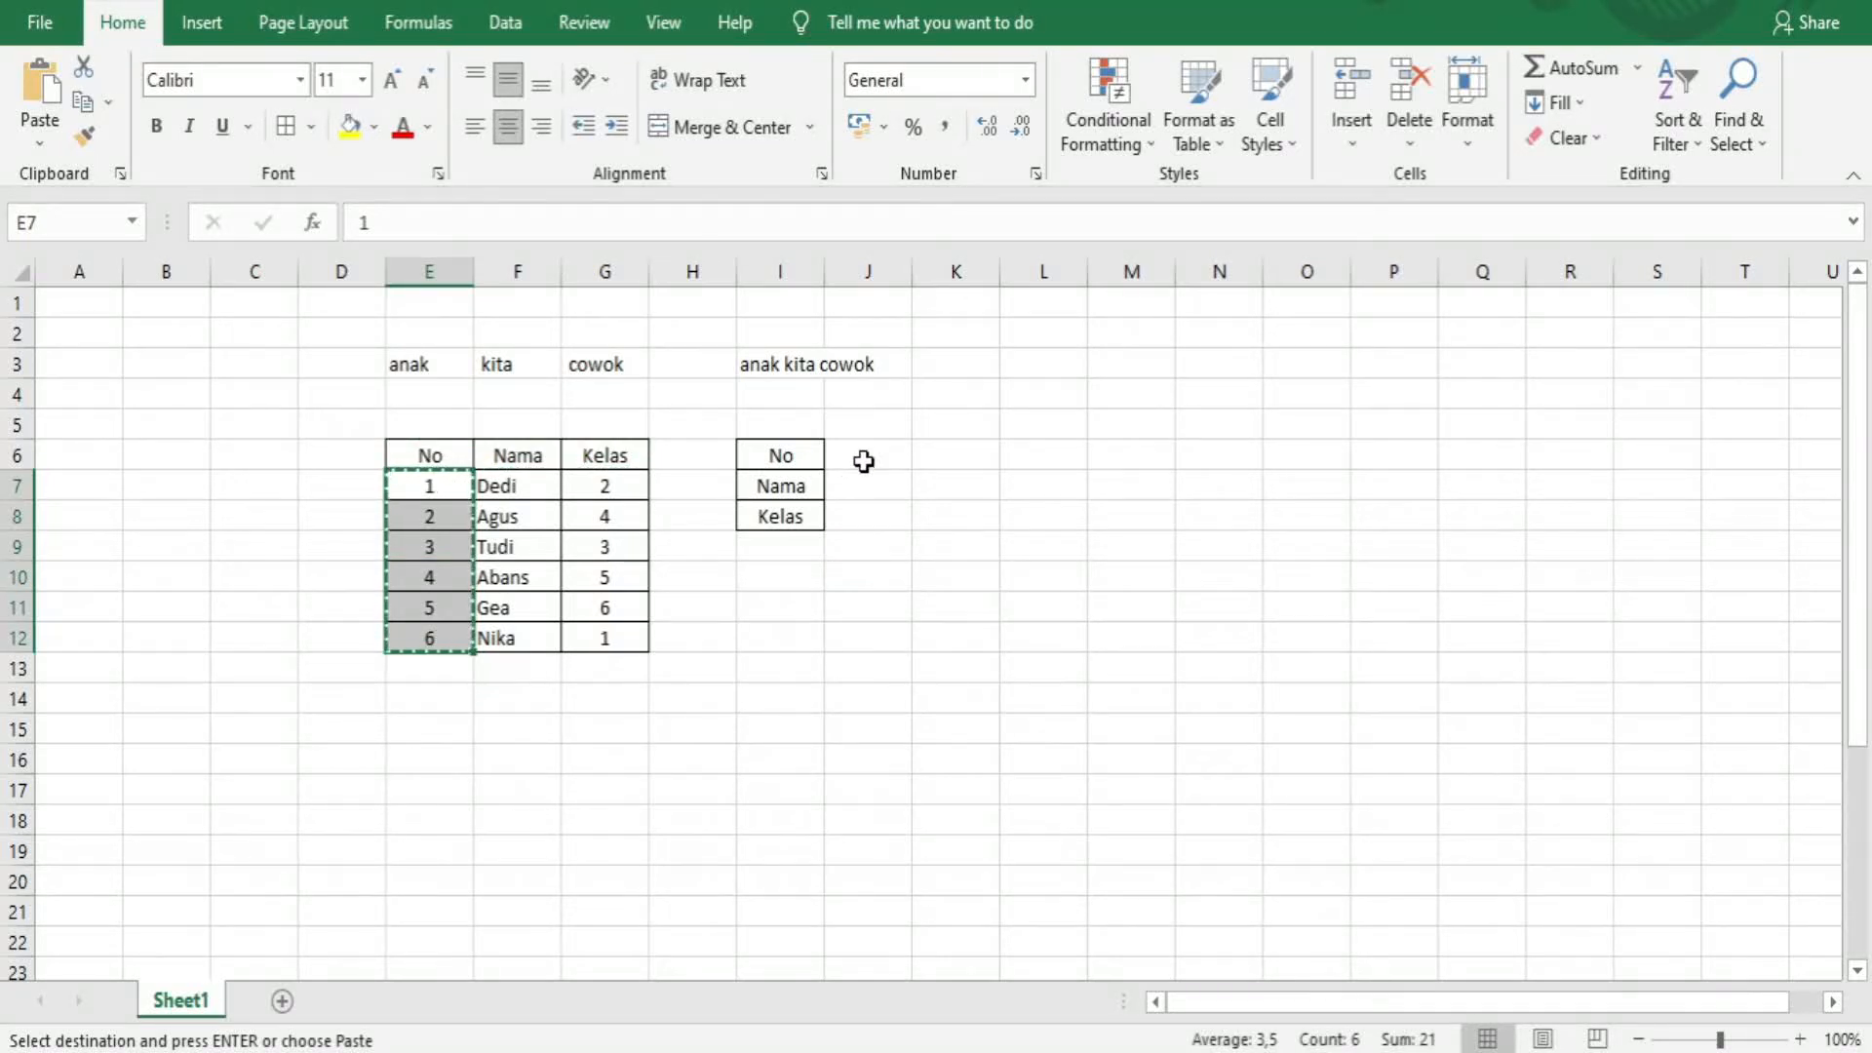
{"action": "left_click", "coordinate": [863, 459]}
{"action": "right_click", "coordinate": [871, 468]}
{"action": "left_click", "coordinate": [1051, 496]}
Copy the names F7:F12 and paste them transposed into J7:O7
{"action": "left_click_drag", "start_coordinate": [521, 485], "coordinate": [513, 635]}
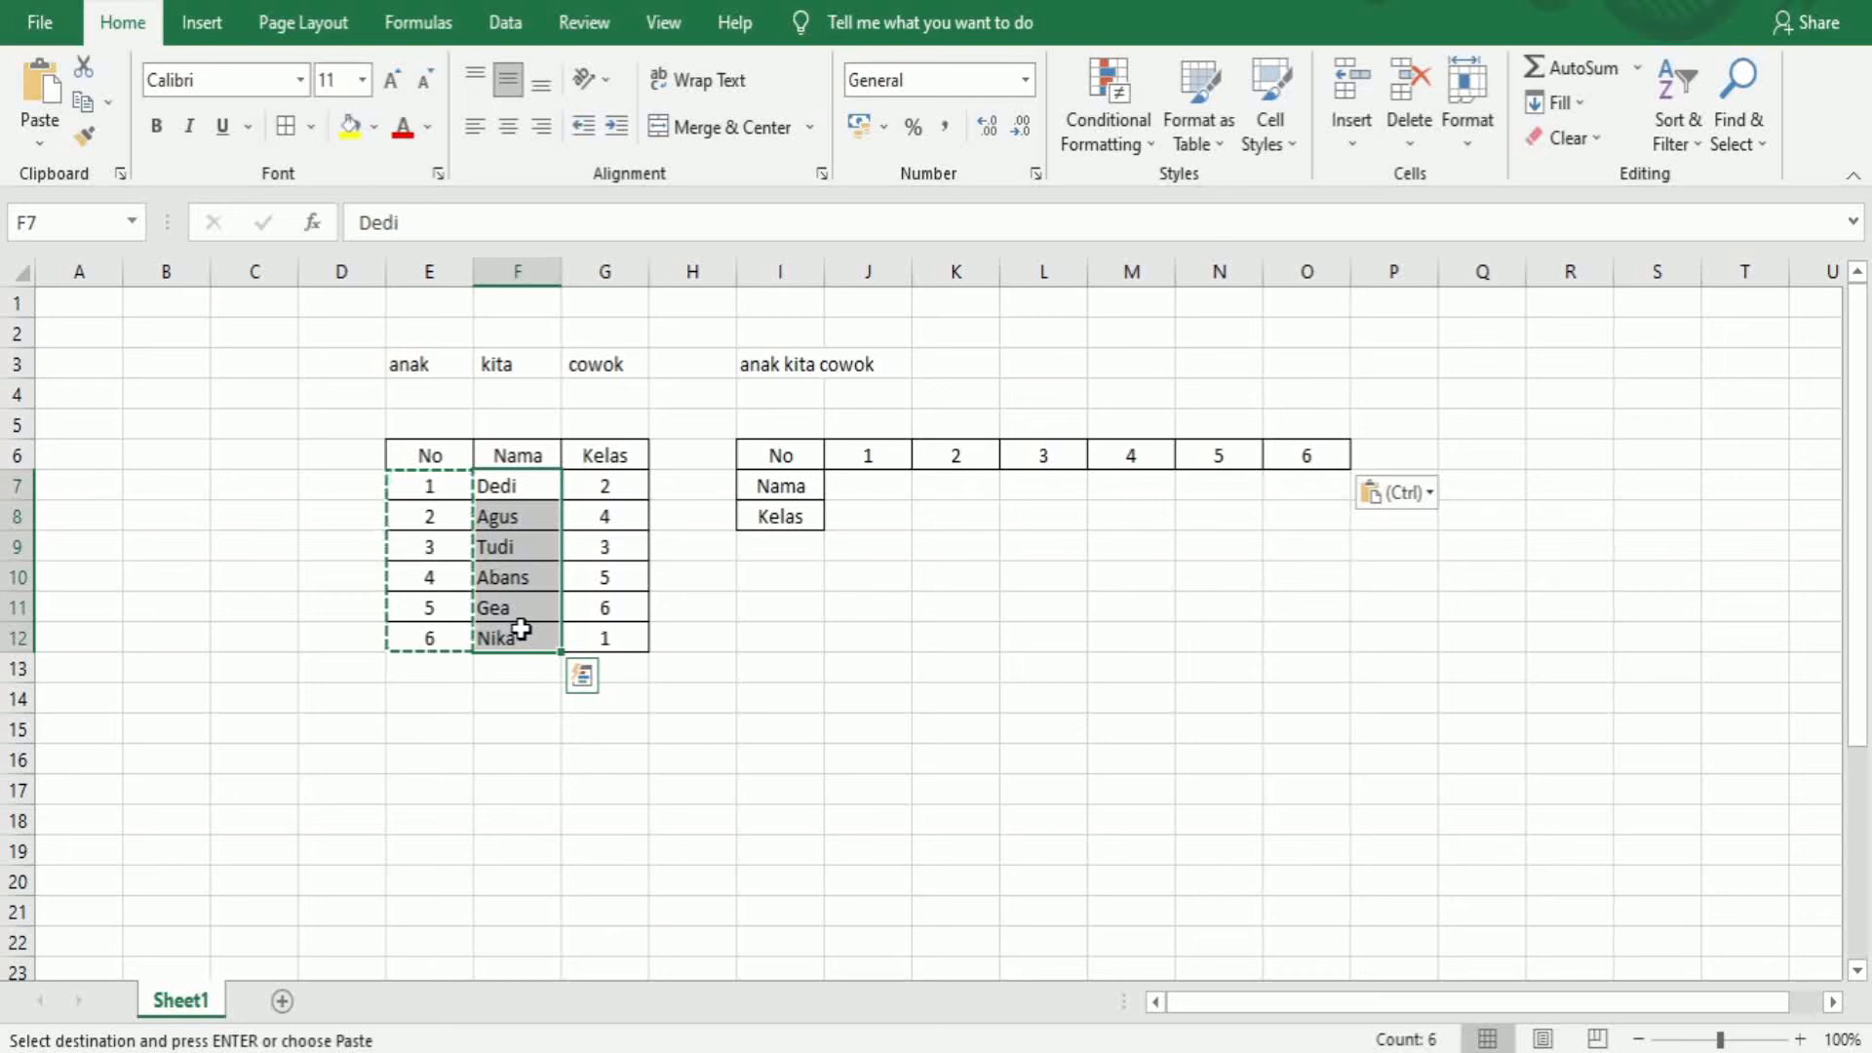
{"action": "key", "text": "ctrl+c"}
{"action": "right_click", "coordinate": [851, 489]}
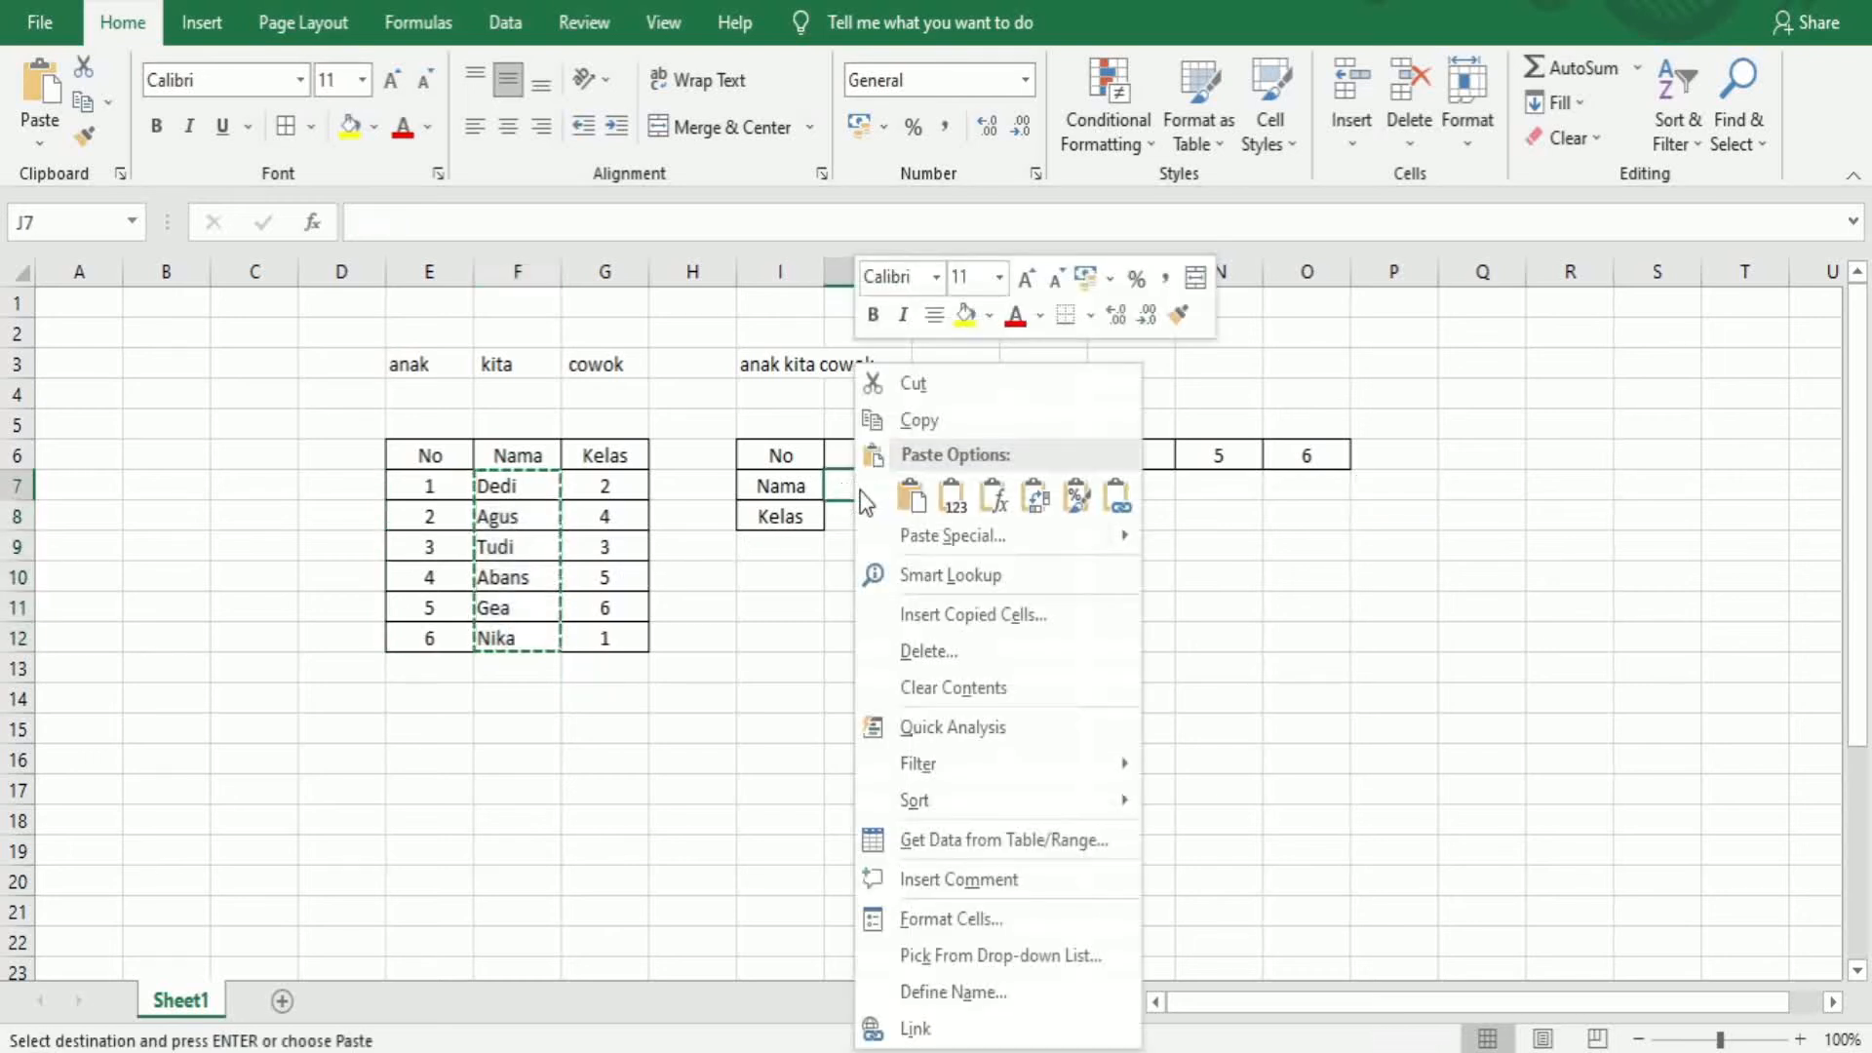
{"action": "left_click", "coordinate": [1014, 505]}
Copy the class values G7:G12 and paste them transposed into J8:O8
{"action": "left_click_drag", "start_coordinate": [604, 485], "coordinate": [614, 627]}
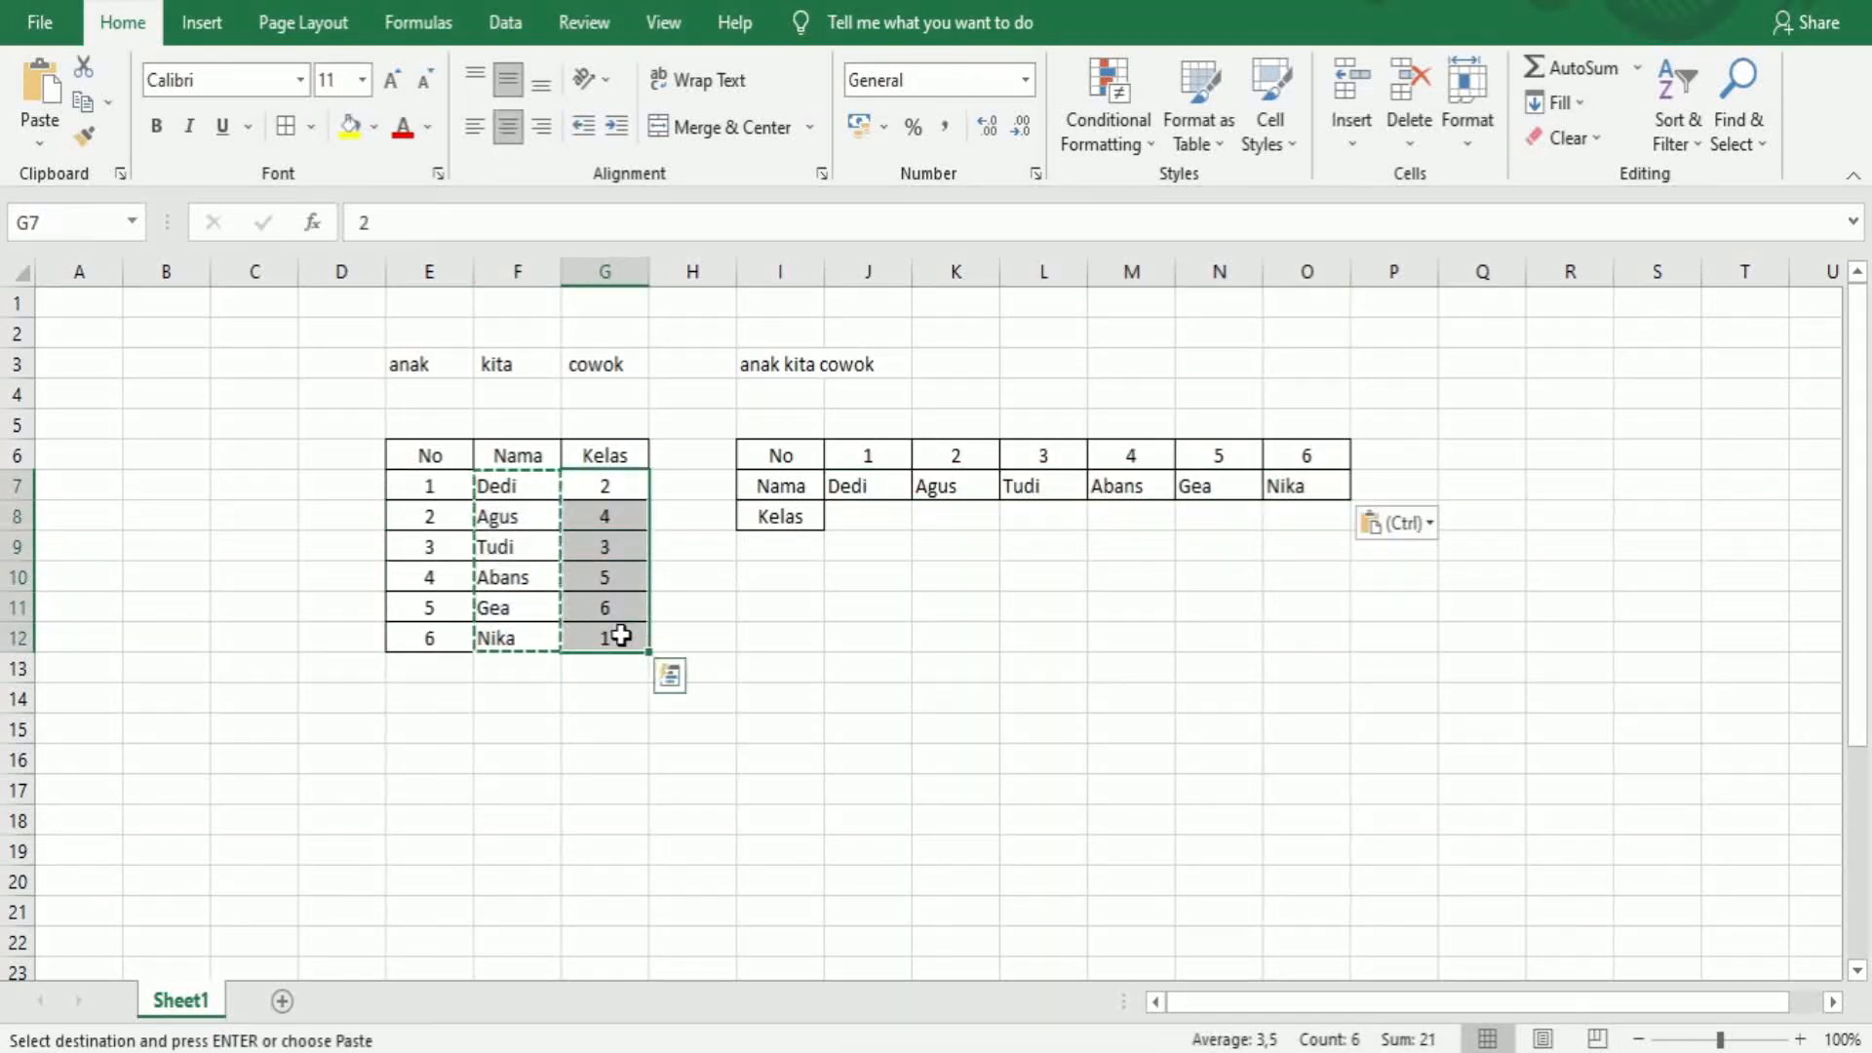
{"action": "key", "text": "ctrl+c"}
{"action": "left_click", "coordinate": [857, 515]}
{"action": "right_click", "coordinate": [858, 517]}
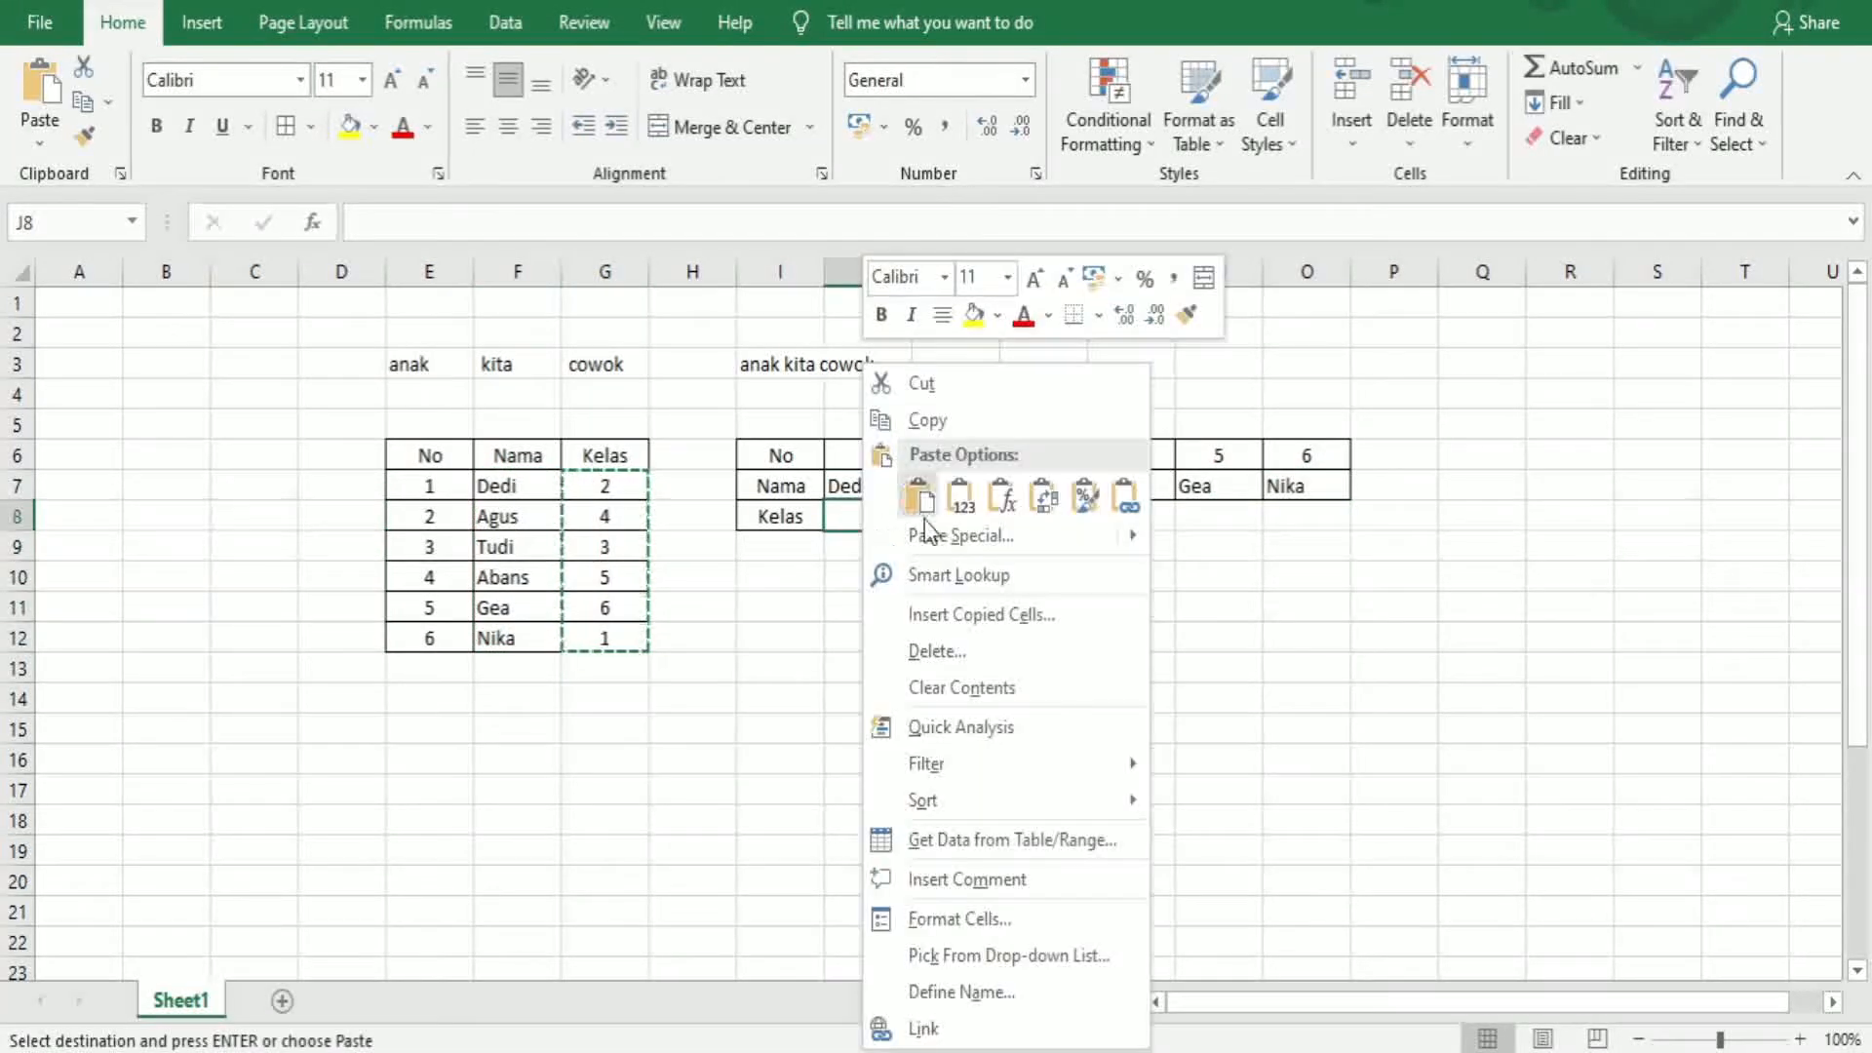
{"action": "left_click", "coordinate": [1038, 501]}
{"action": "left_click", "coordinate": [927, 577]}
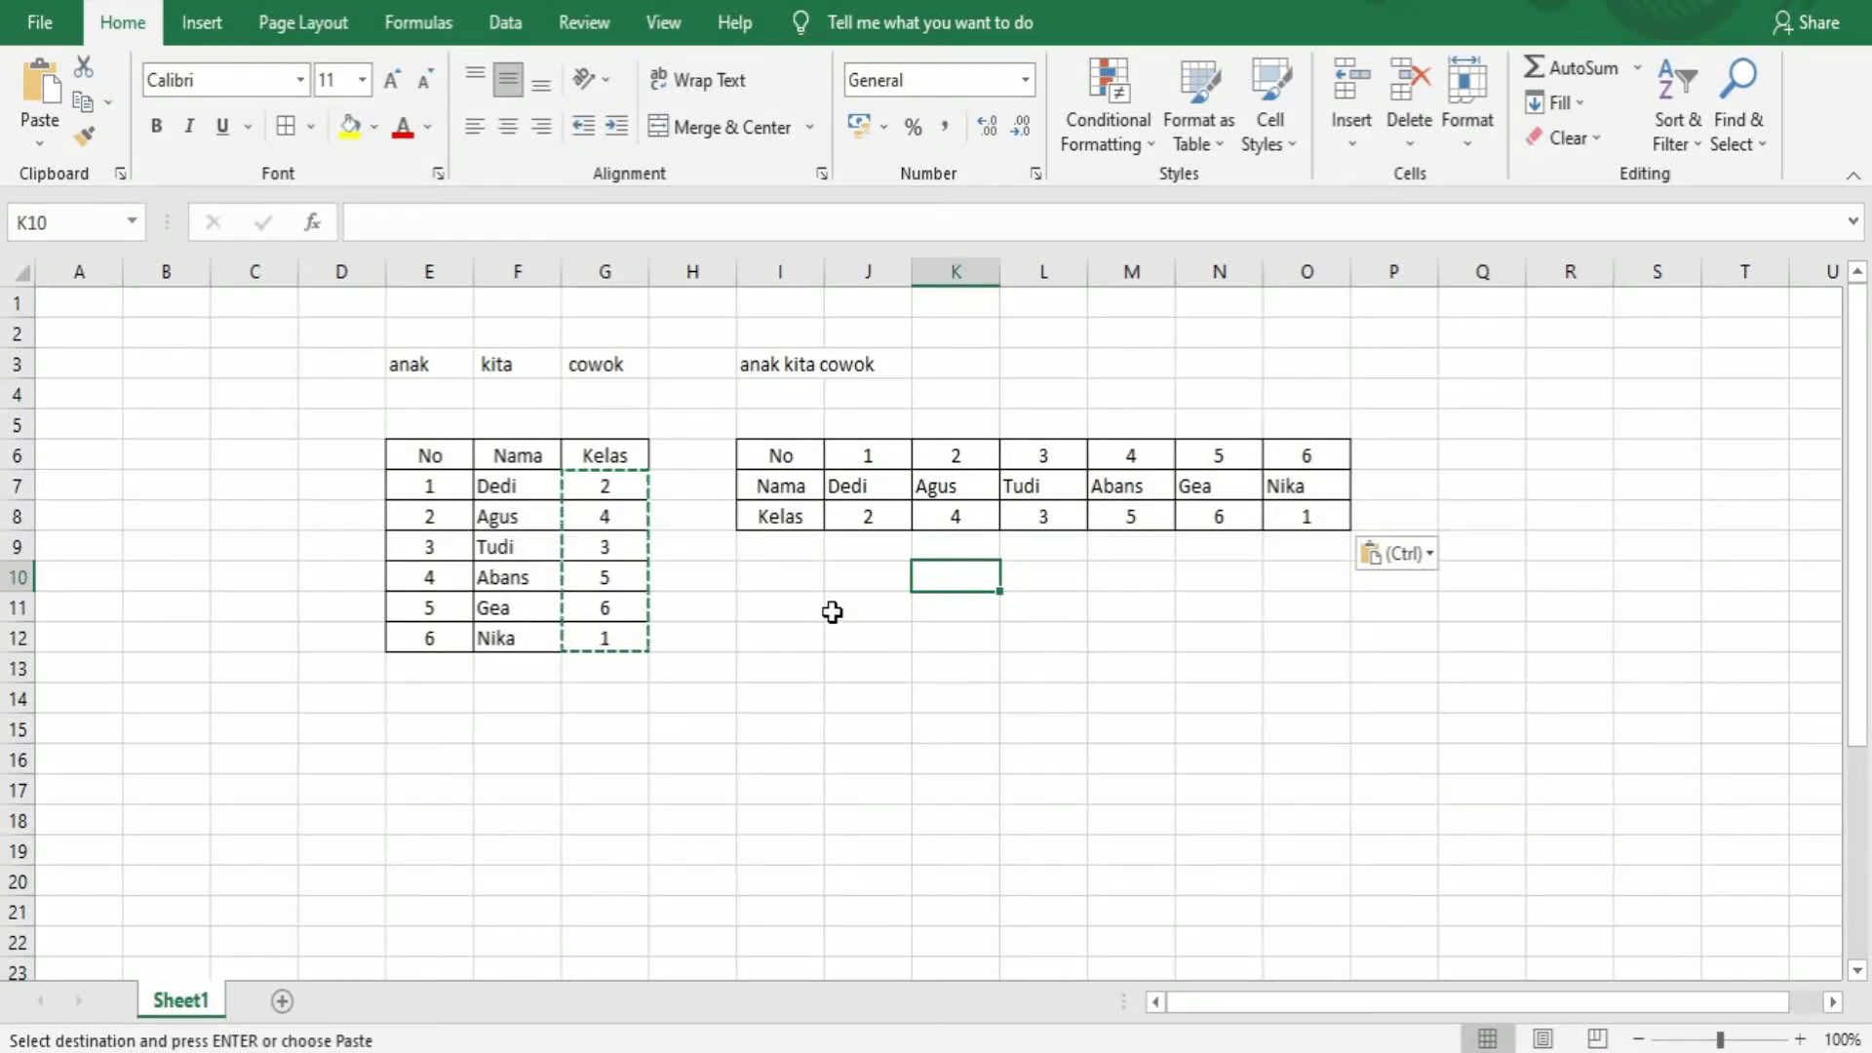
Enter the numbers 2312131, 21311, 565443 and 2323232 in cells E15 to E18
{"action": "left_click", "coordinate": [436, 726]}
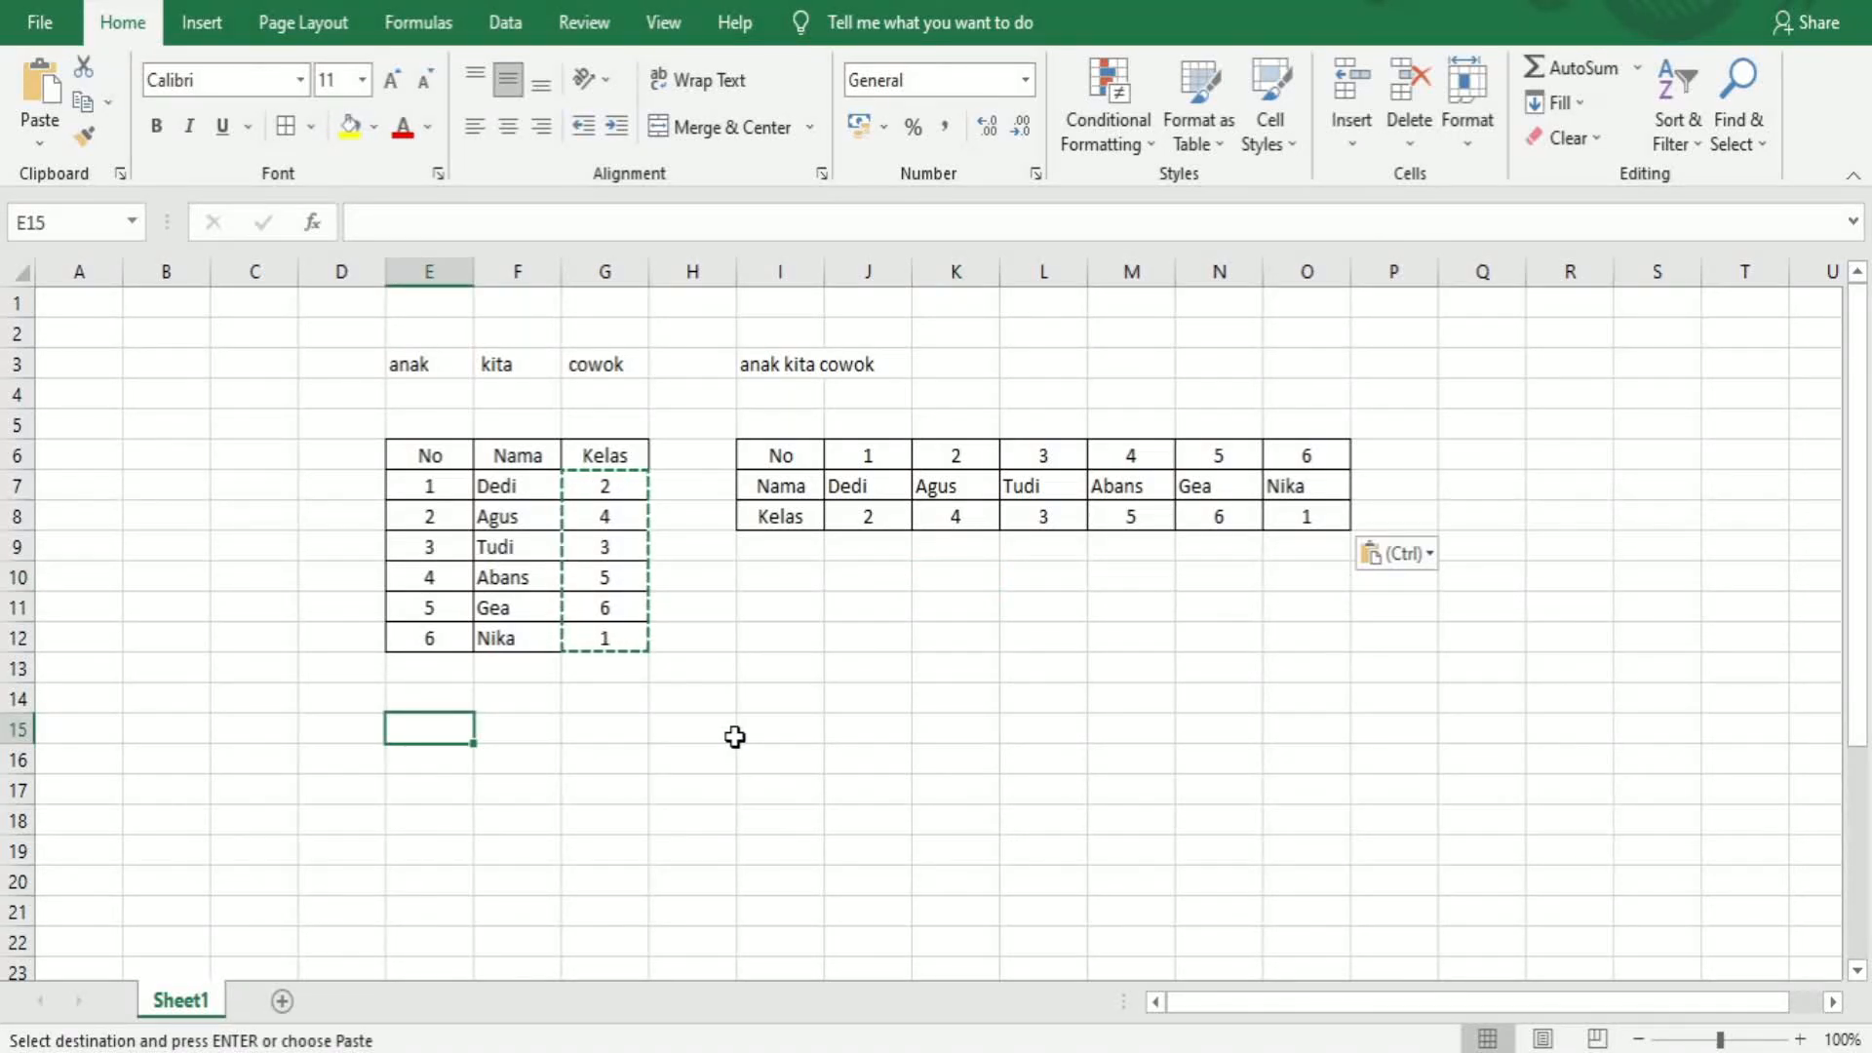
{"action": "type", "text": "2312131"}
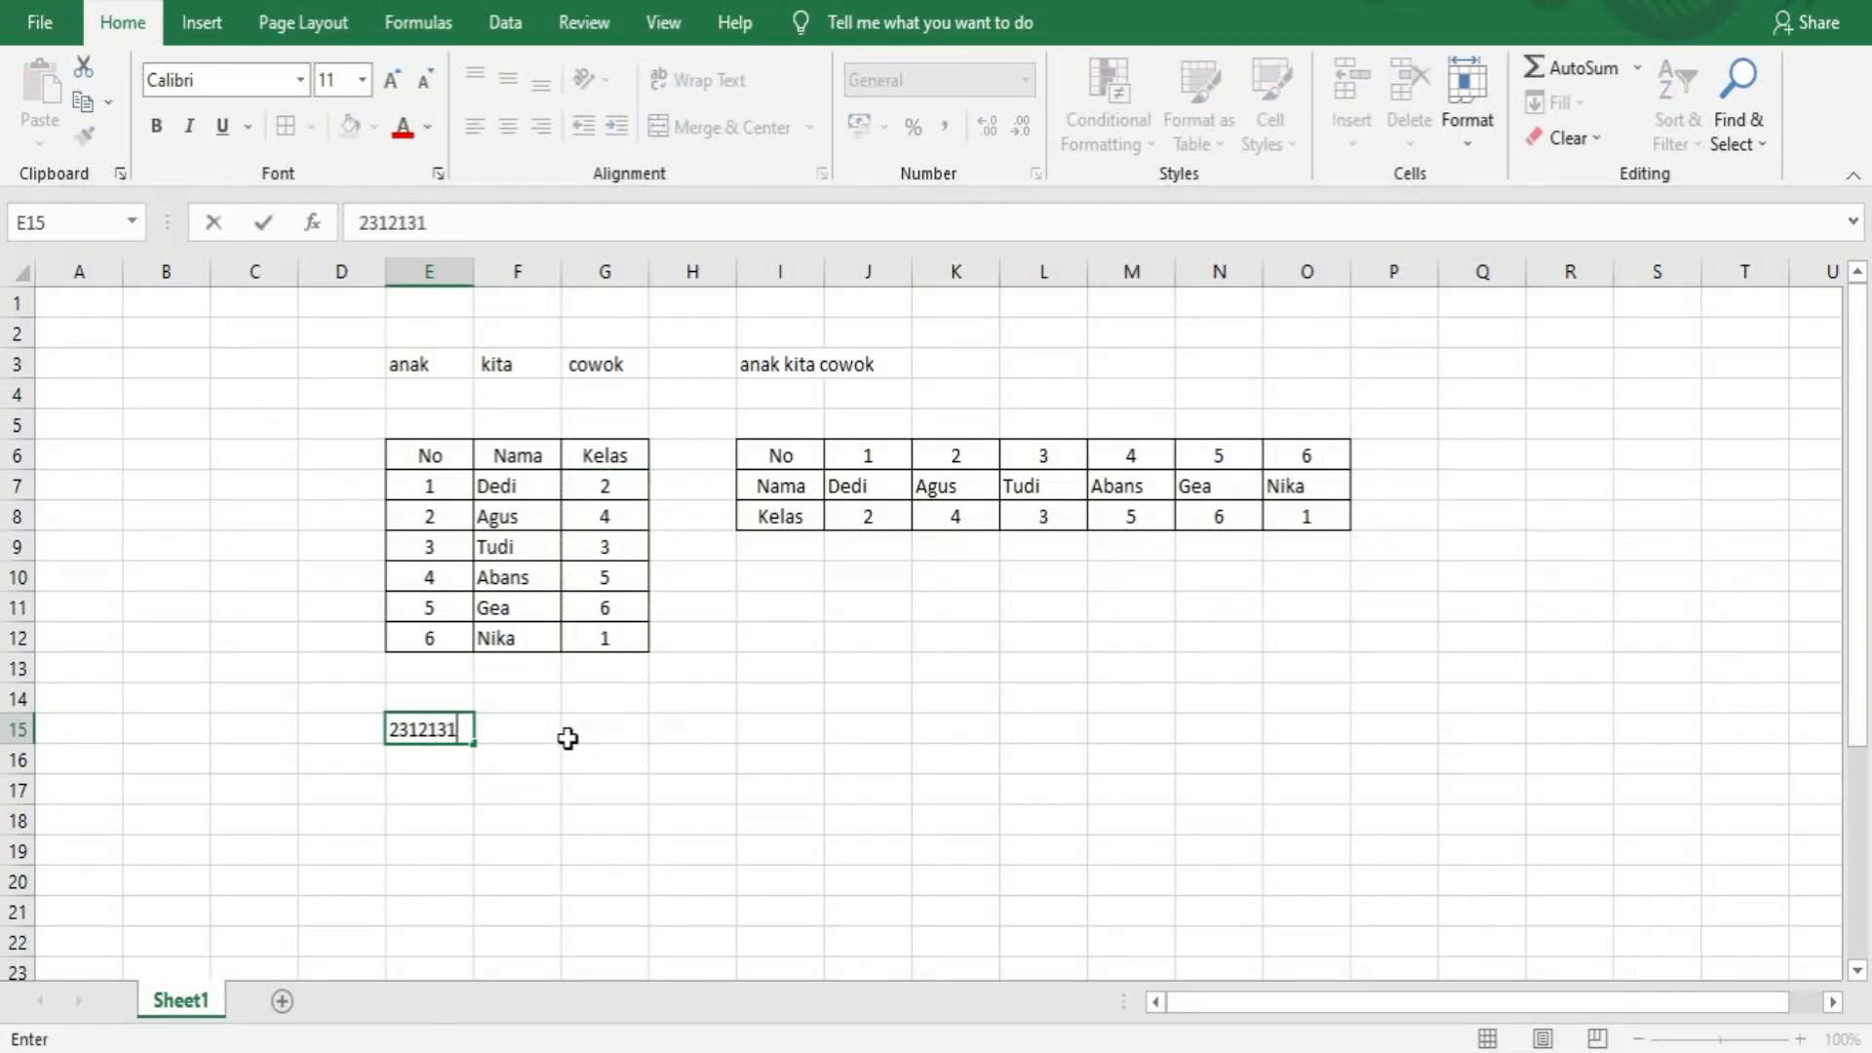
{"action": "left_click", "coordinate": [456, 805]}
{"action": "left_click", "coordinate": [451, 758]}
{"action": "type", "text": "21311"}
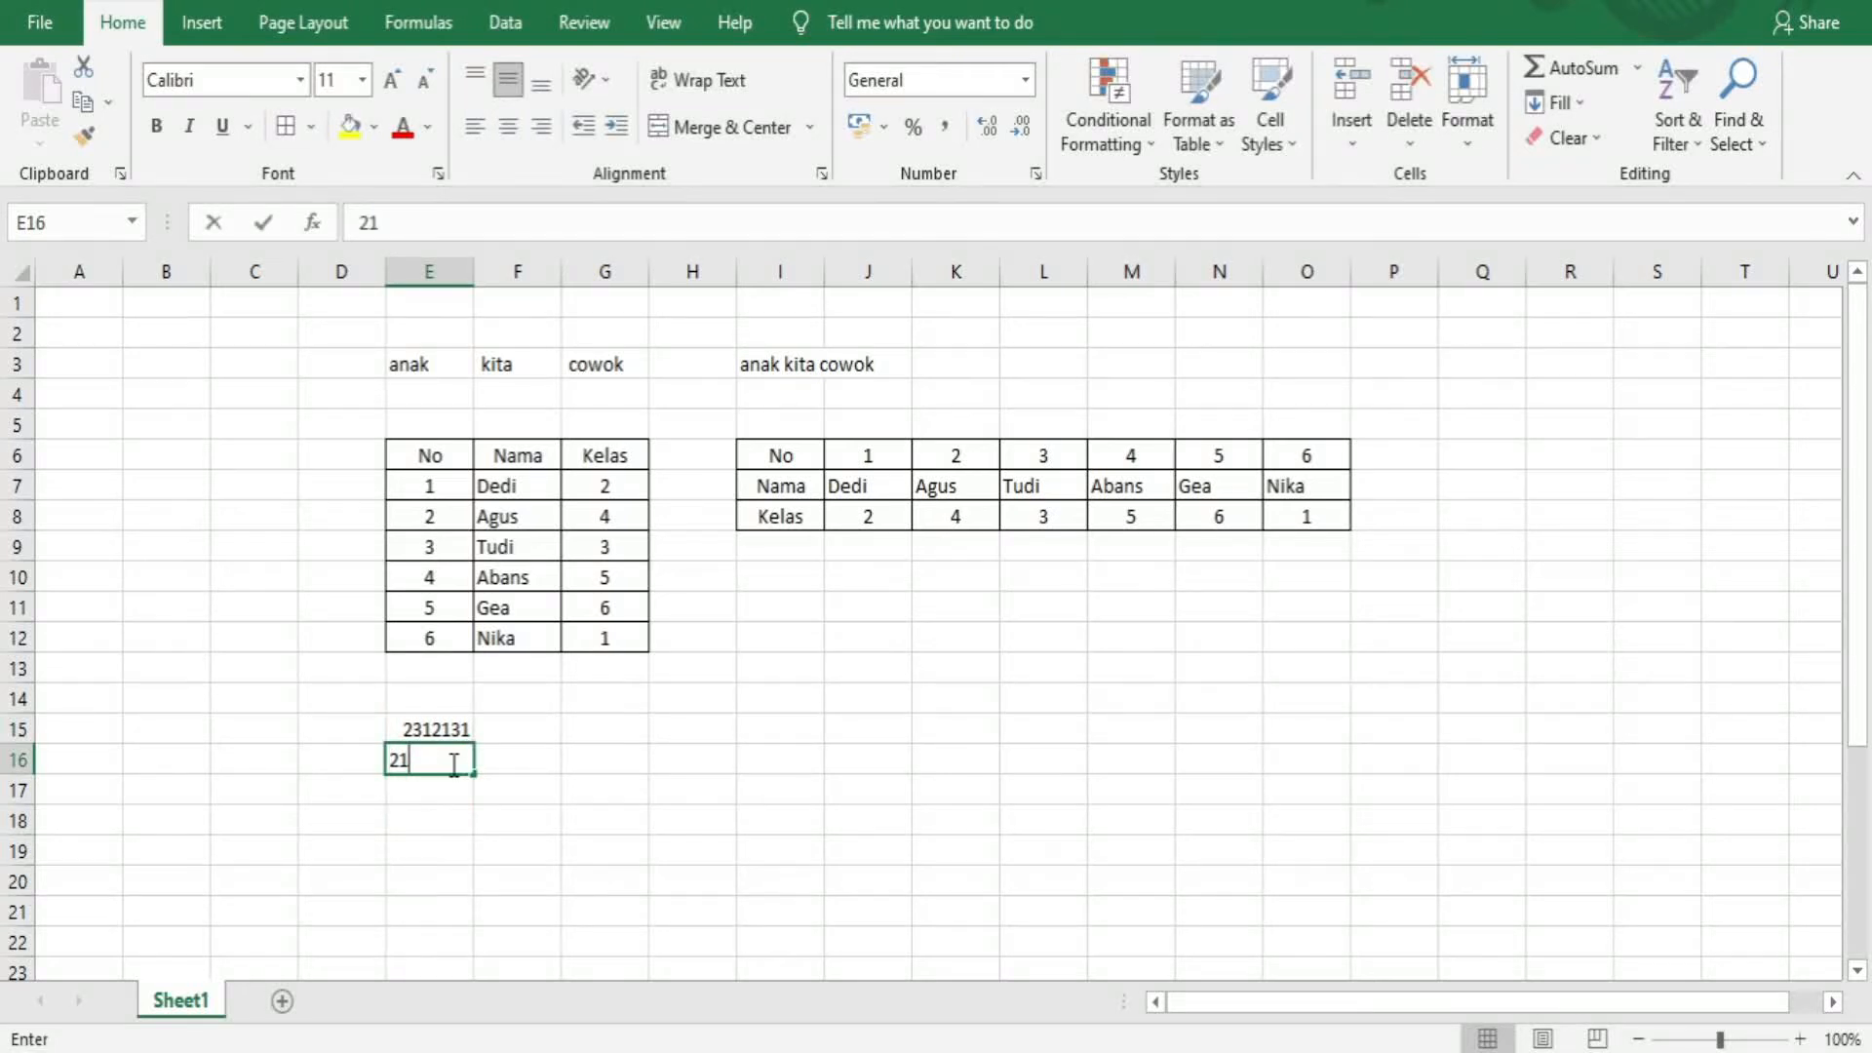
{"action": "left_click", "coordinate": [451, 797]}
{"action": "type", "text": "56"}
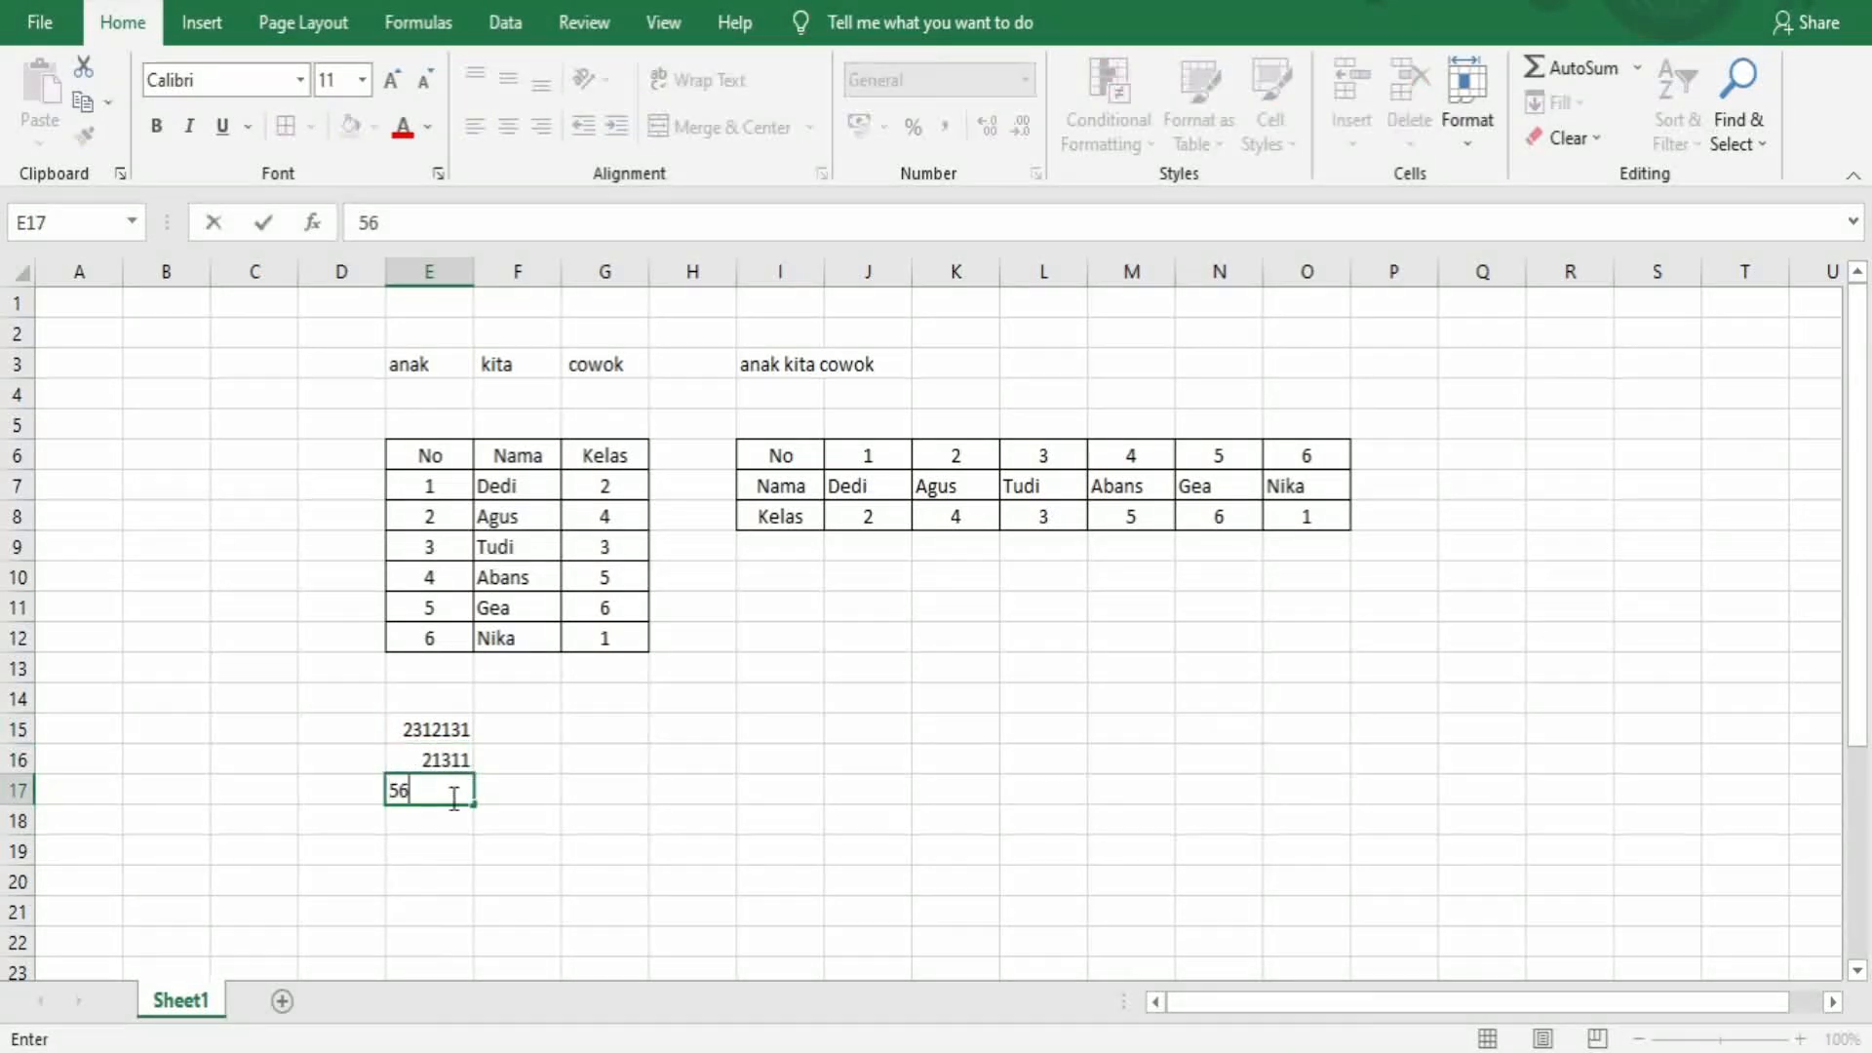
{"action": "type", "text": "5443"}
{"action": "left_click", "coordinate": [451, 817]}
{"action": "type", "text": "2323232"}
{"action": "left_click", "coordinate": [448, 848]}
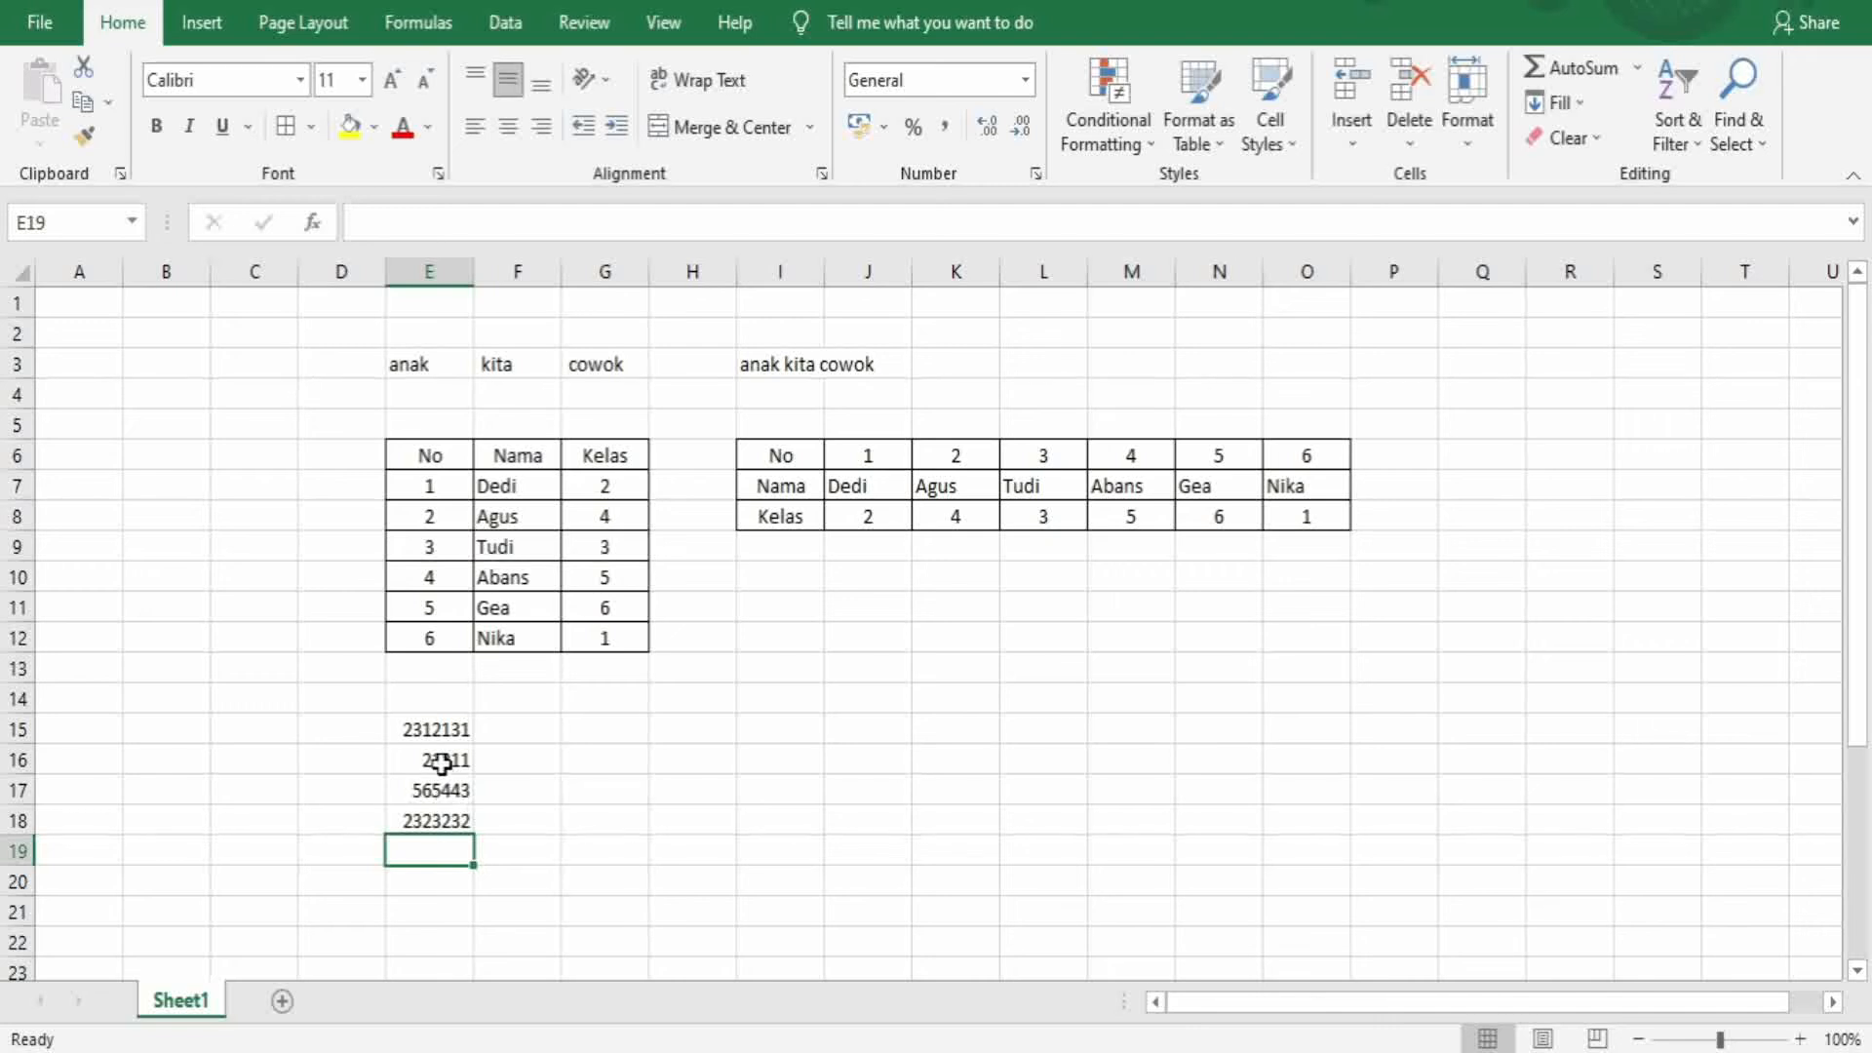
Select E15:E18 and apply comma style with thousands separators
{"action": "left_click_drag", "start_coordinate": [439, 731], "coordinate": [440, 788]}
{"action": "left_click_drag", "start_coordinate": [440, 813], "coordinate": [441, 815]}
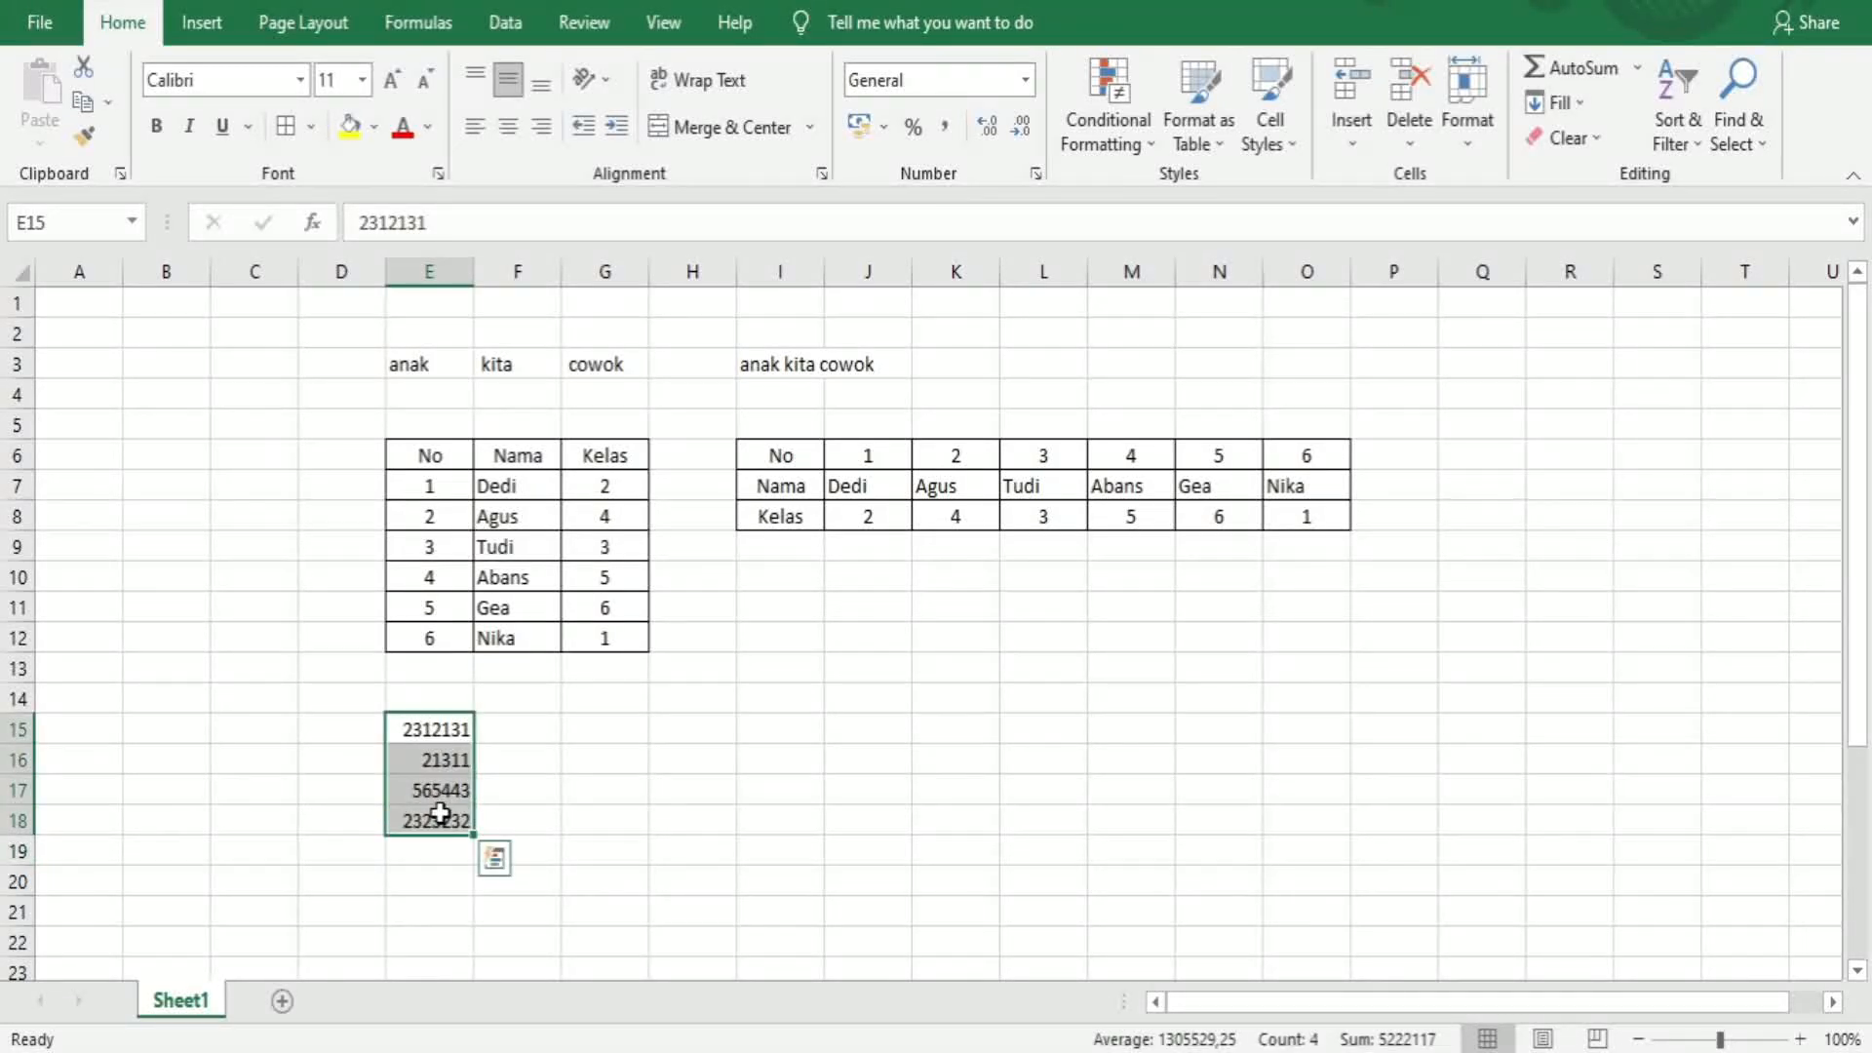
{"action": "left_click", "coordinate": [948, 135]}
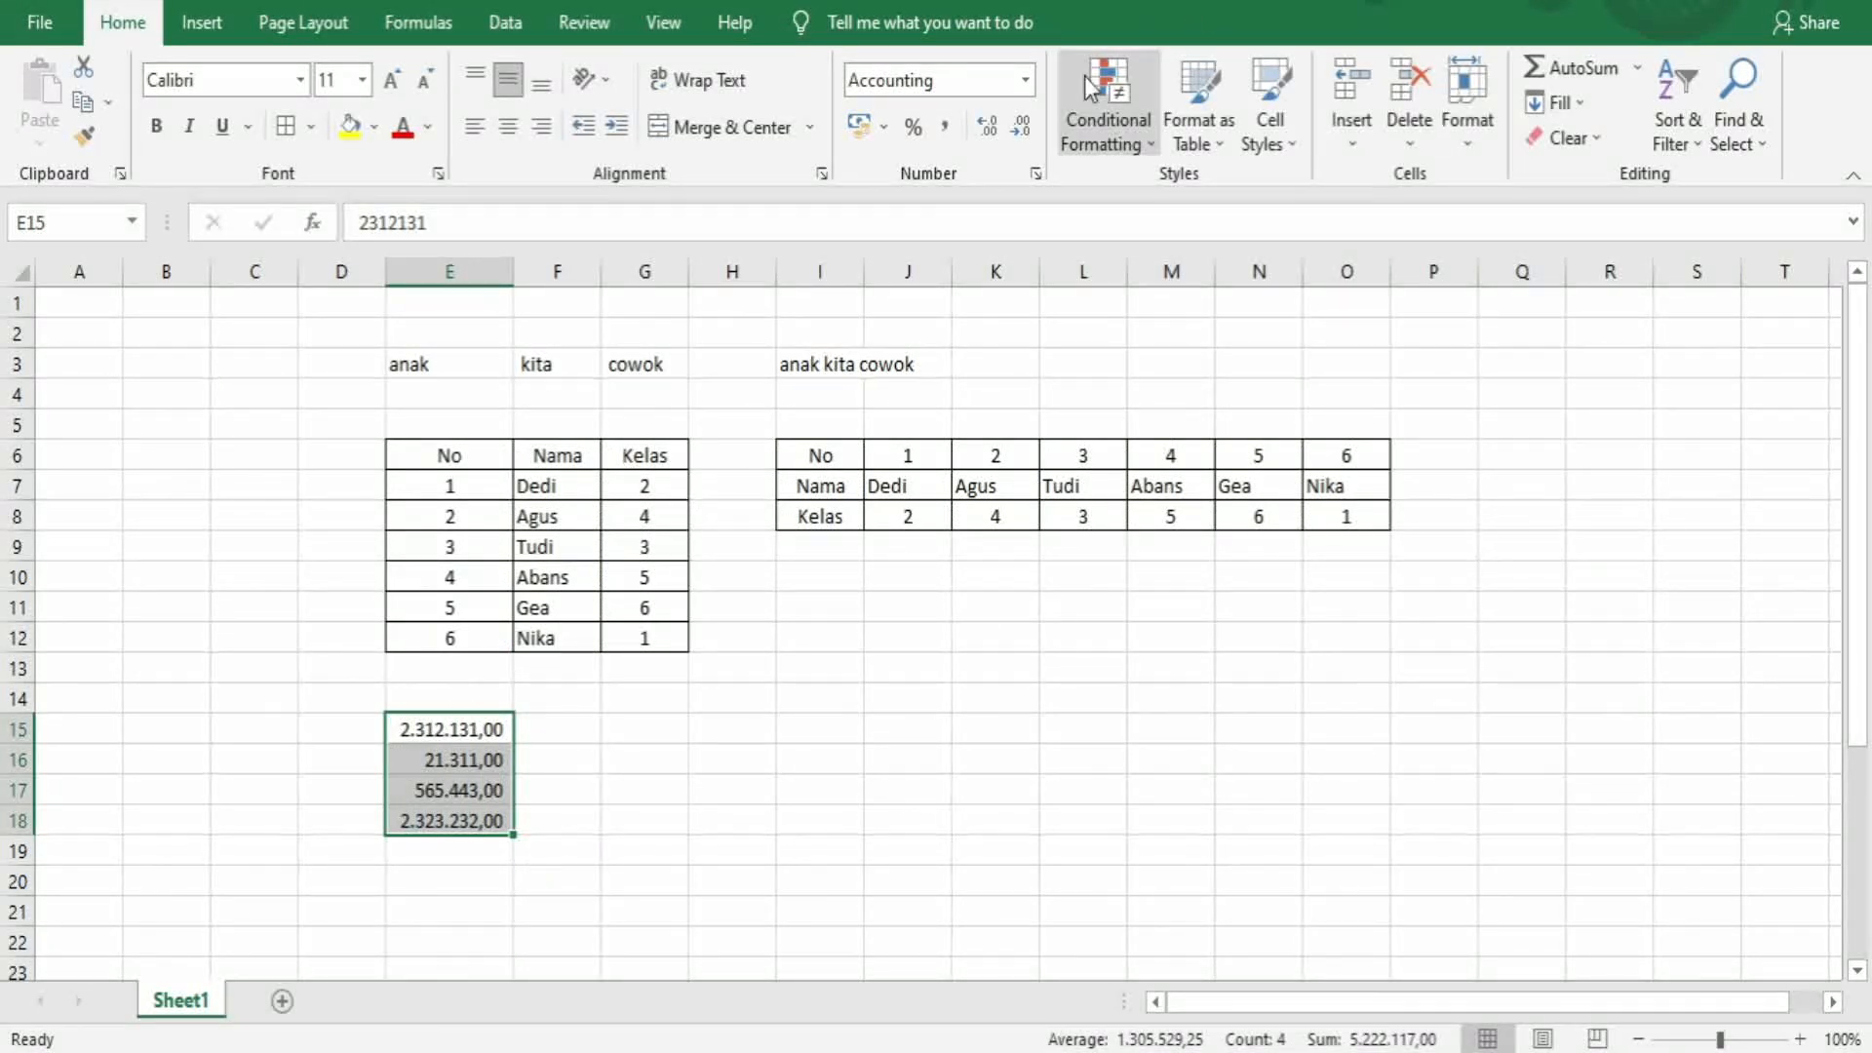
Apply the Accounting number format with Rp symbol to E15:E18
{"action": "left_click", "coordinate": [1027, 80]}
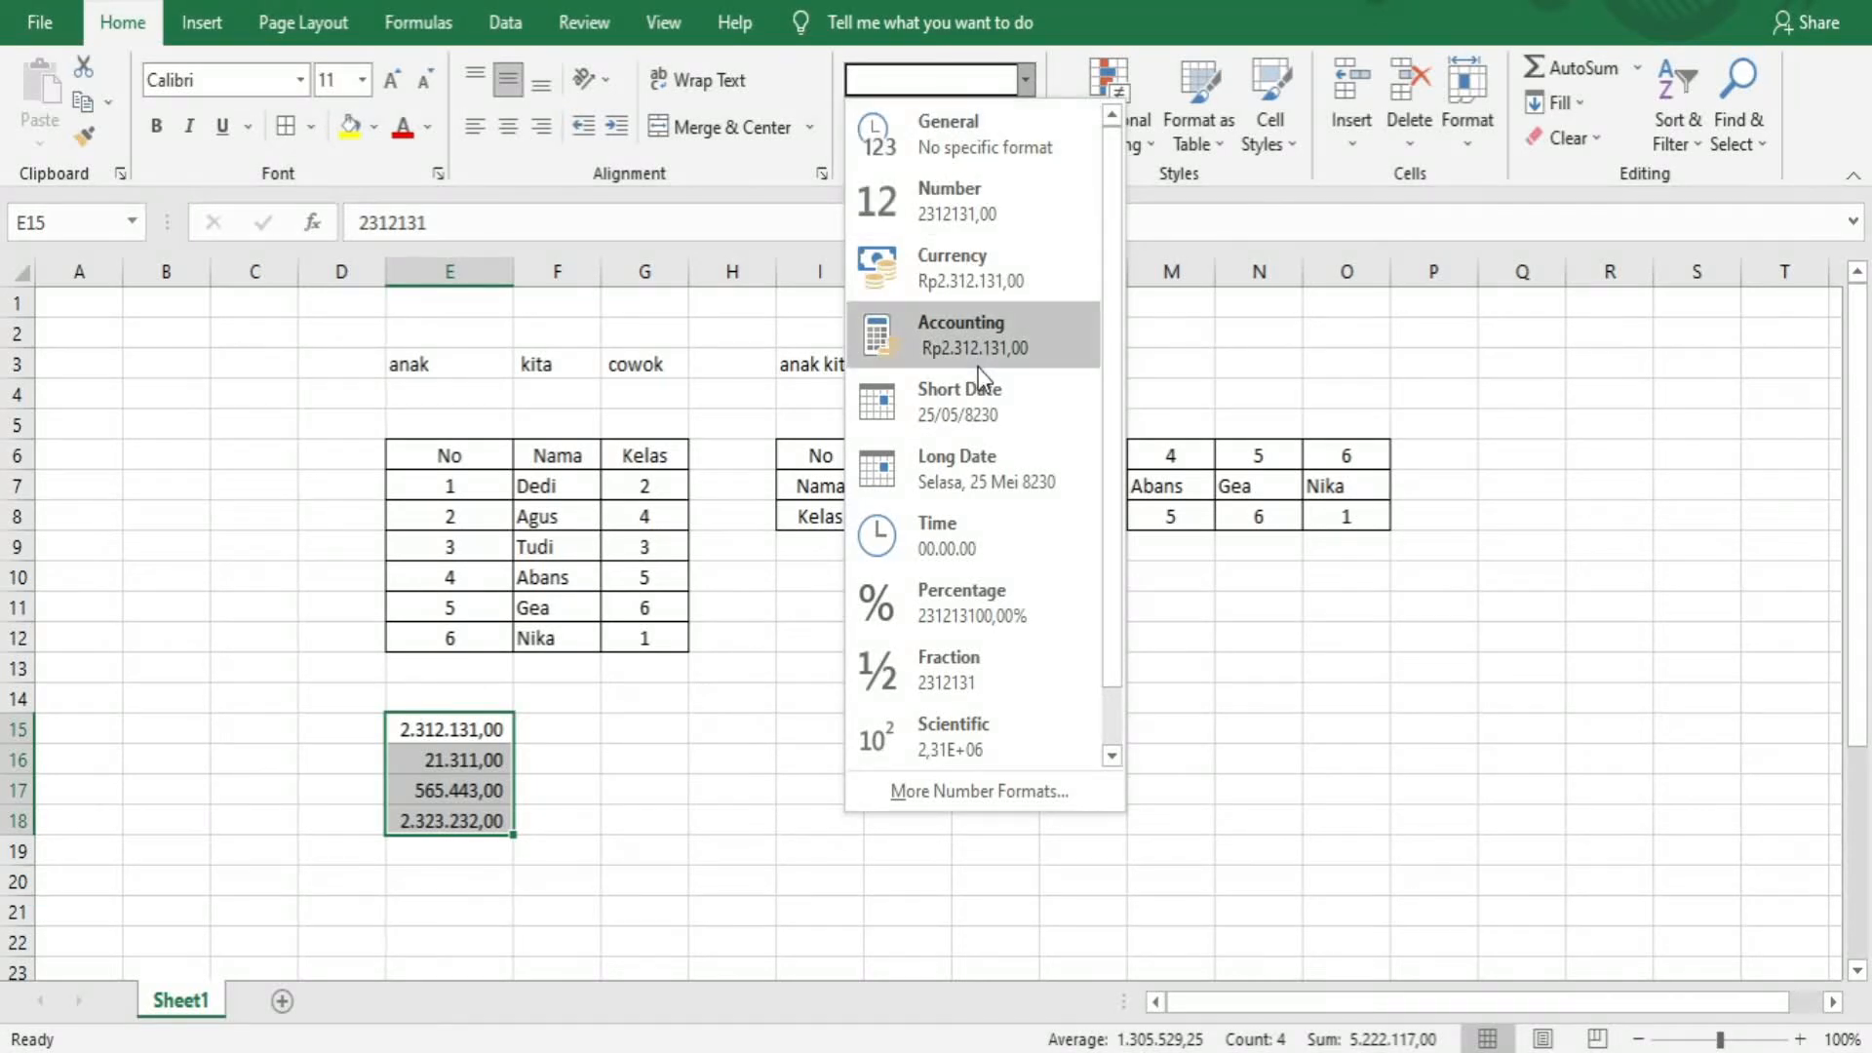
{"action": "left_click", "coordinate": [974, 336]}
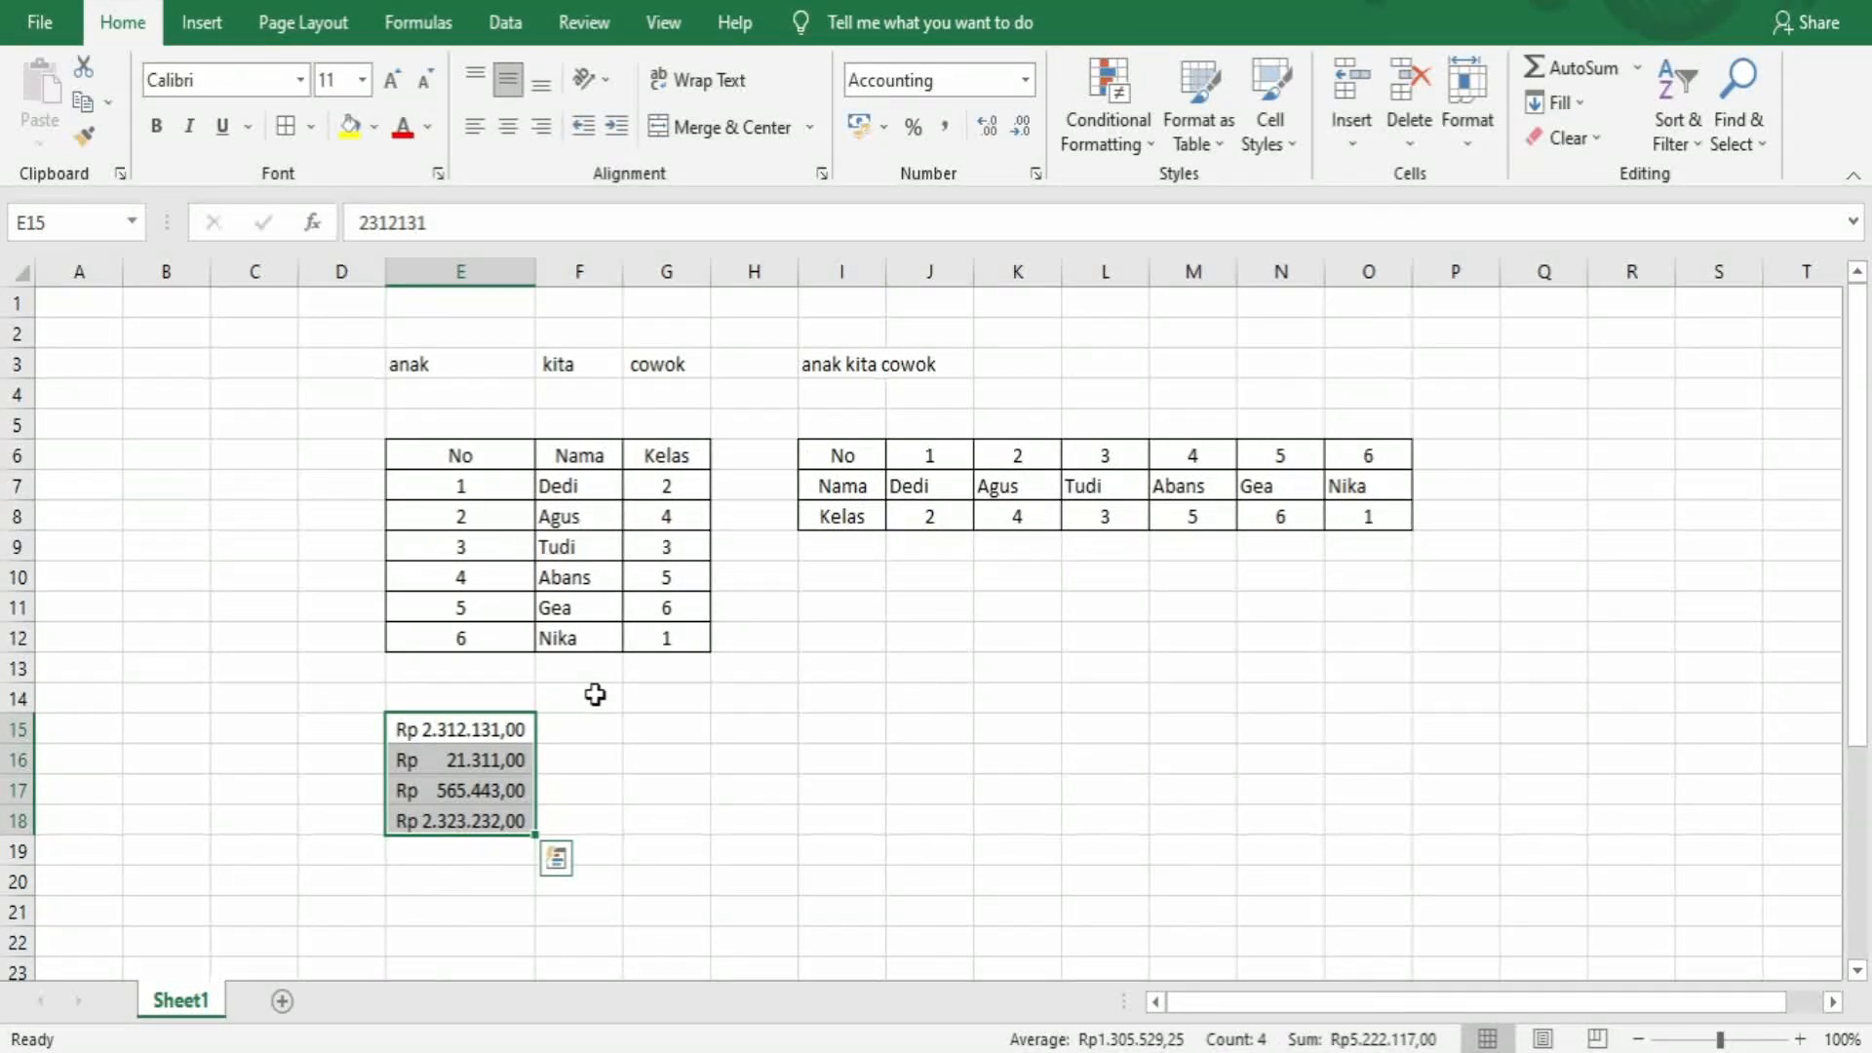
Change the format of E15:E18 to Number
{"action": "left_click", "coordinate": [1025, 82]}
{"action": "left_click", "coordinate": [959, 209]}
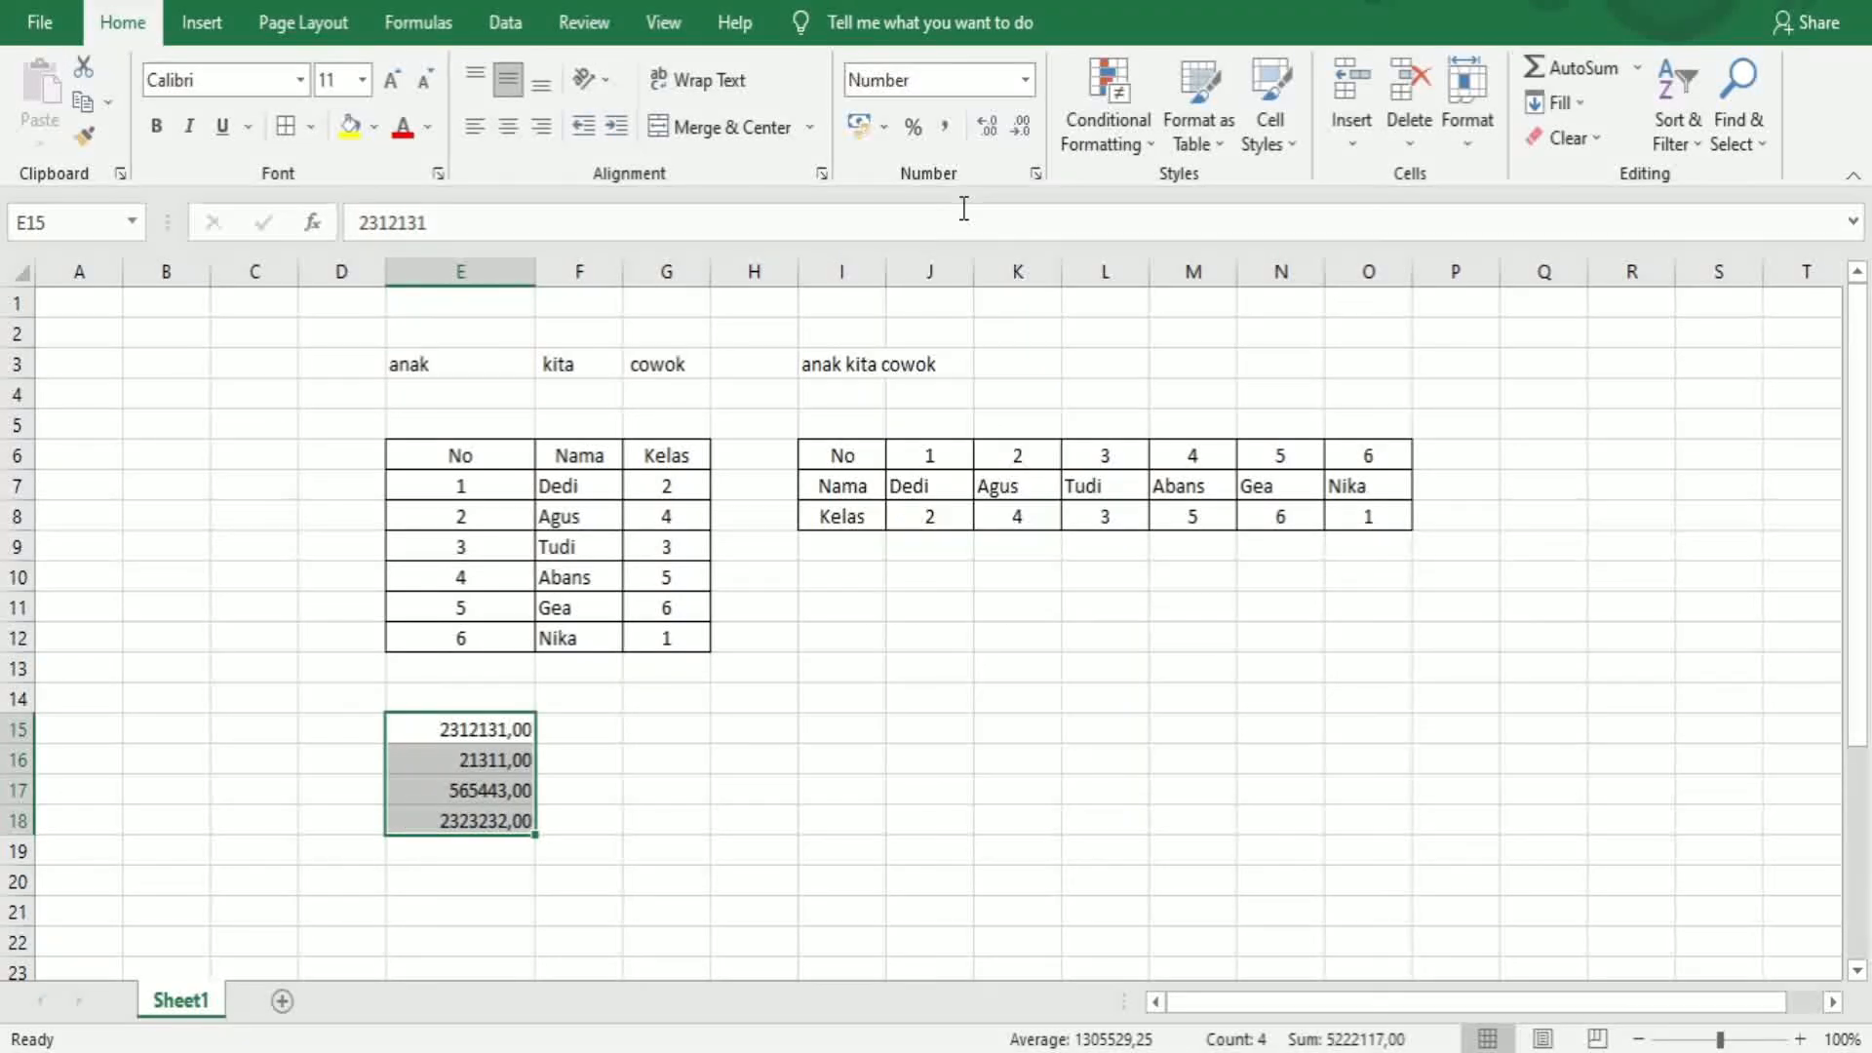
Reapply comma style to E15:E18 and deselect the range
{"action": "left_click", "coordinate": [946, 128]}
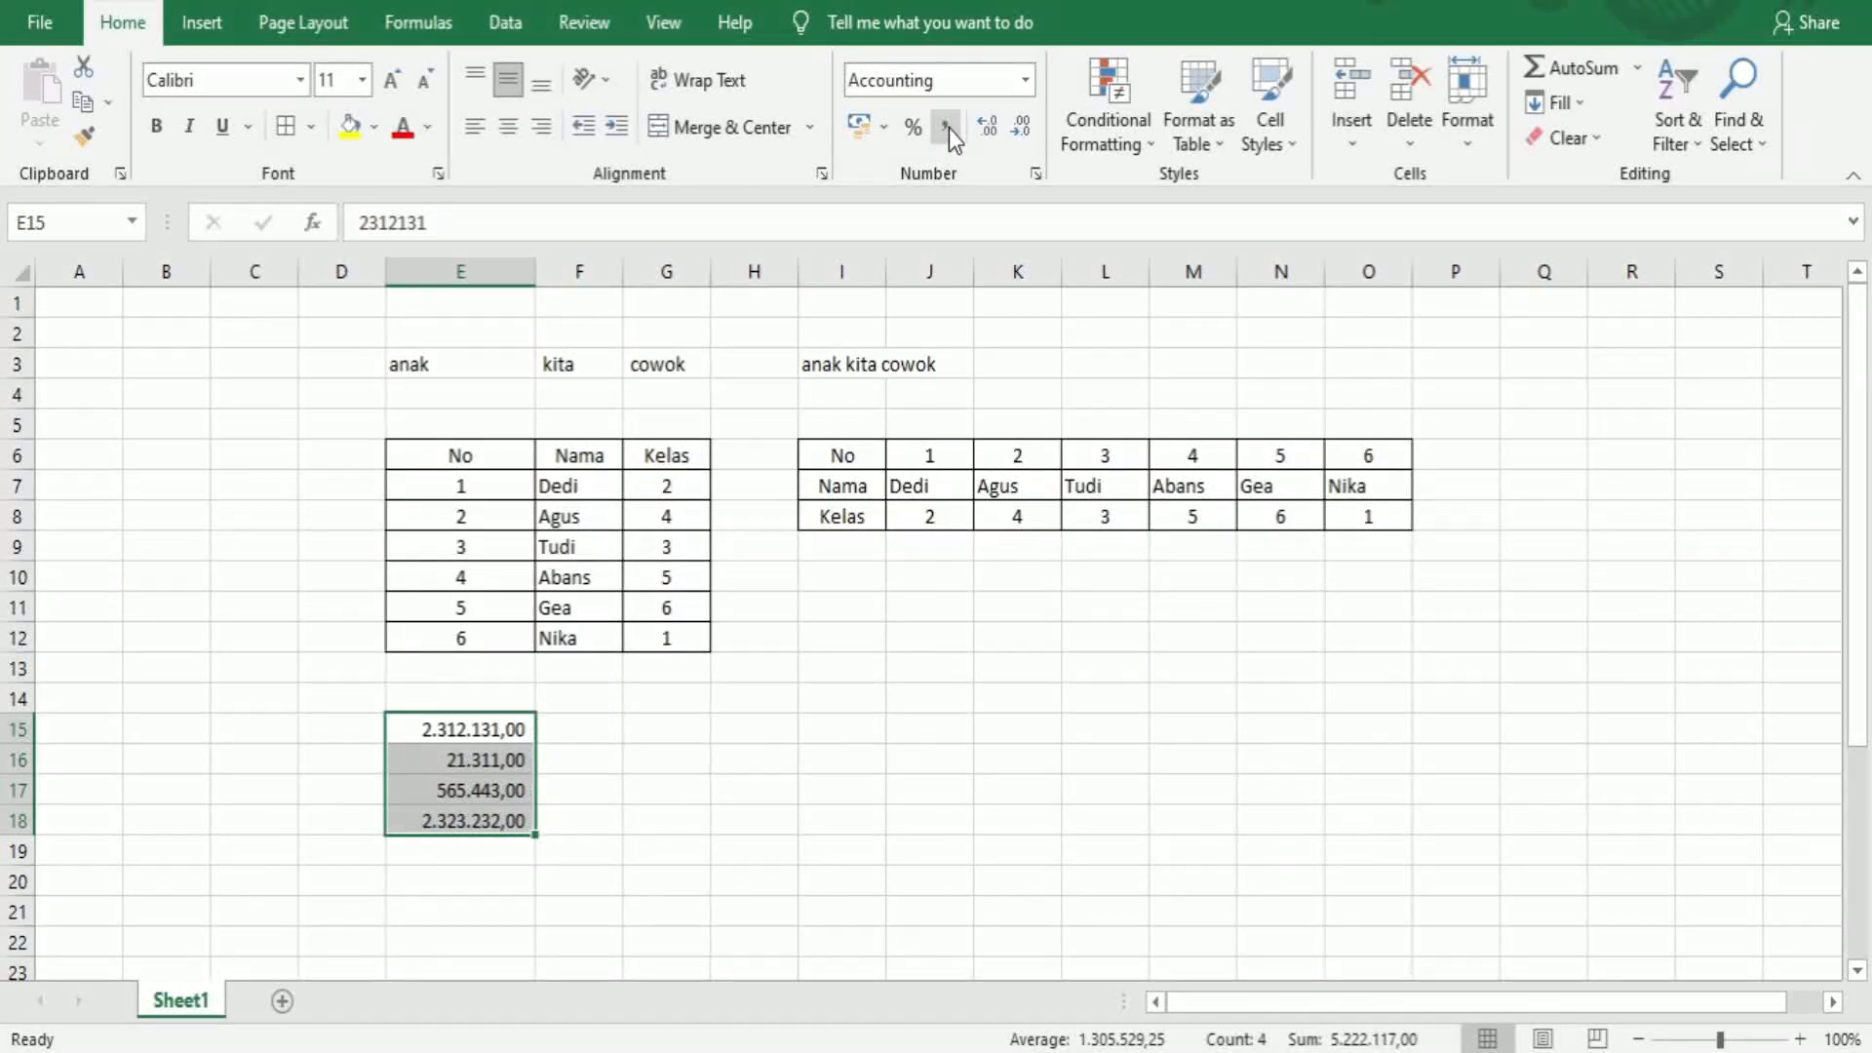
{"action": "left_click", "coordinate": [602, 811]}
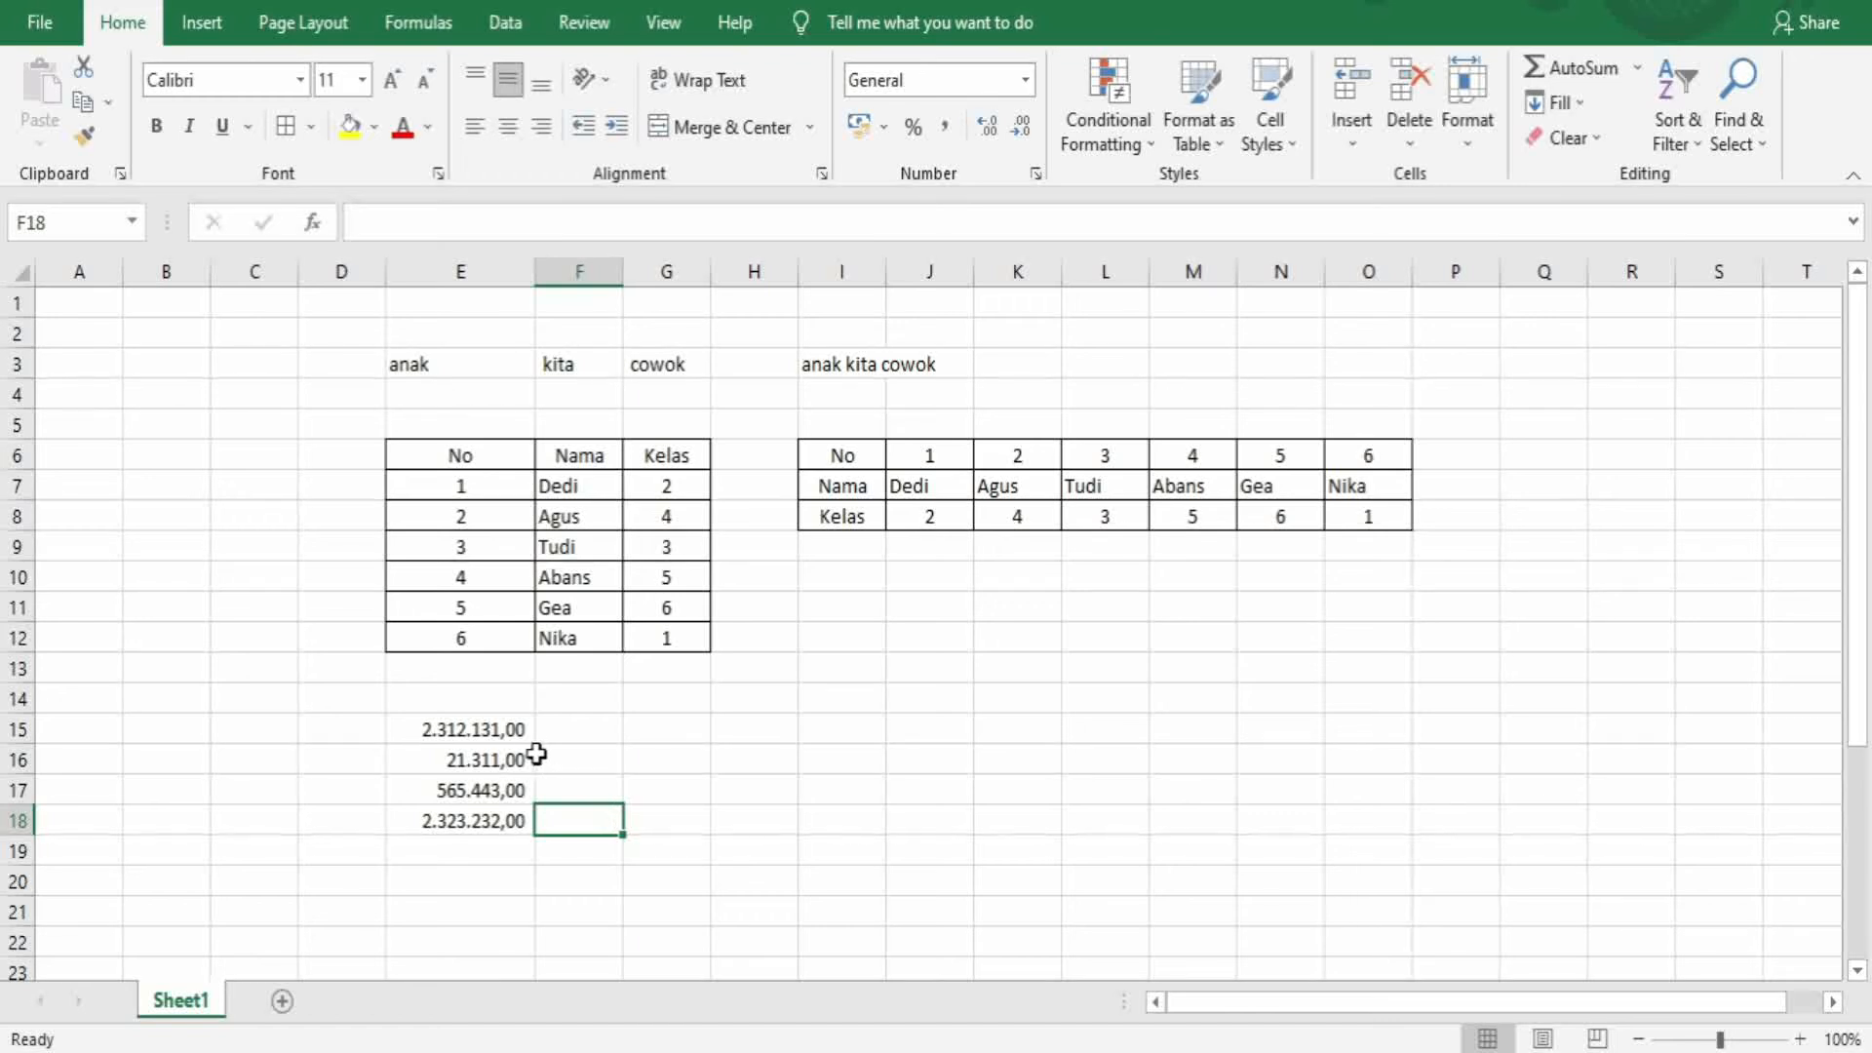